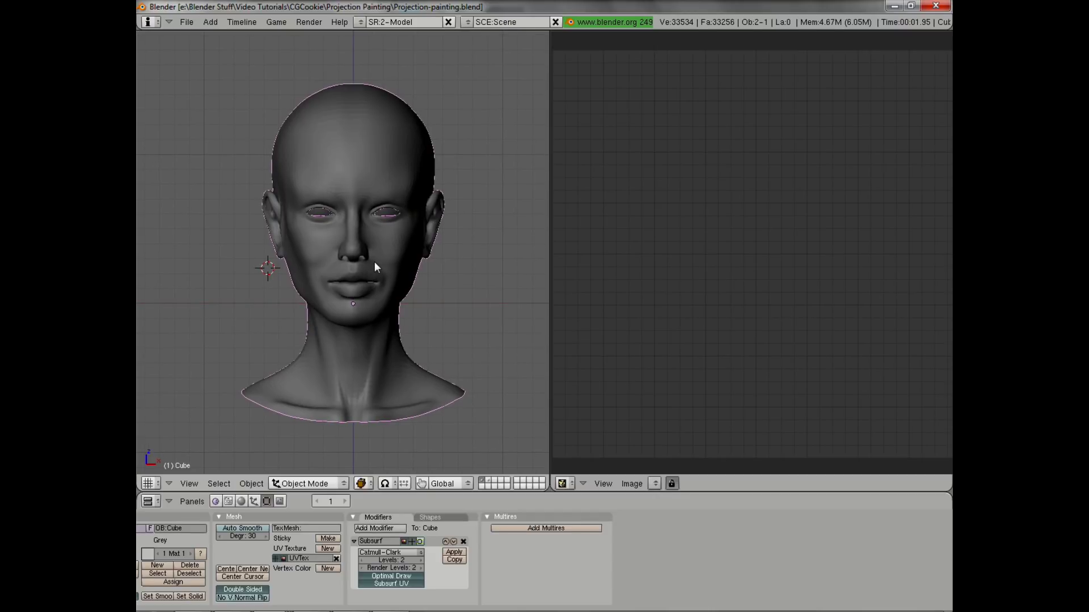
# Rename the head's UV texture to Base and enter Edit Mode on the mesh
pyautogui.scroll(2, 362, 306)
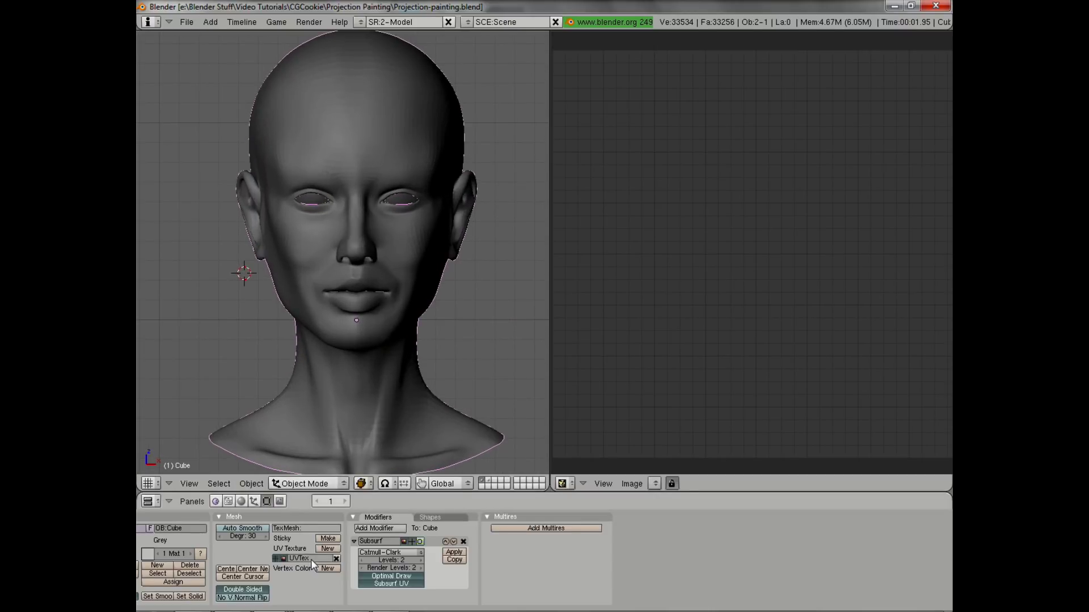
pyautogui.write('Bas')
pyautogui.press('Return')
pyautogui.press('Tab')
pyautogui.scroll(-2, 403, 262)
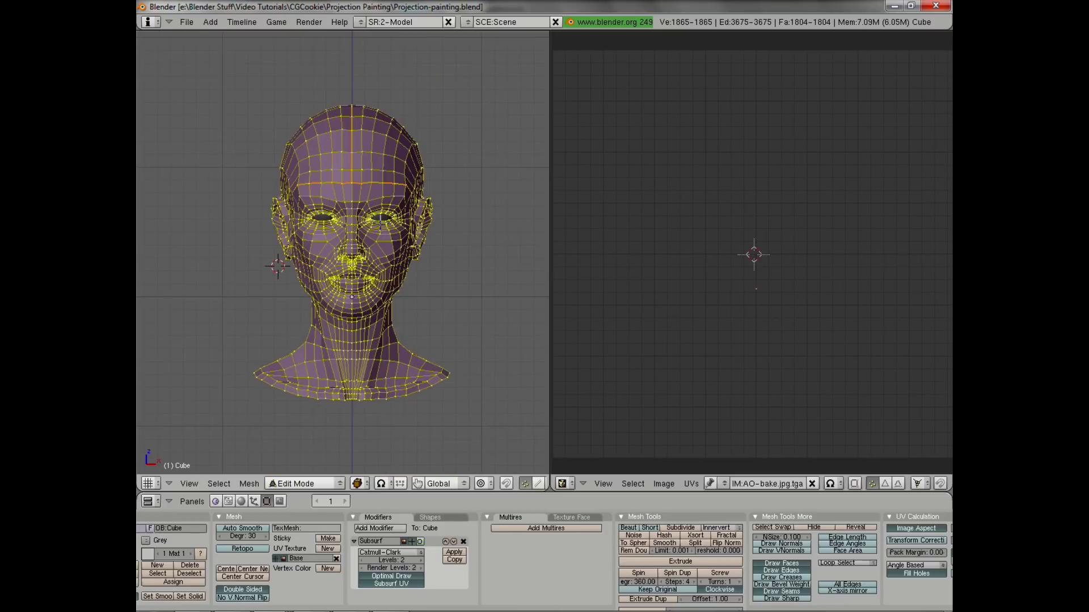
# Inspect the marked seams along the back of the head and neck with the mesh deselected
pyautogui.press('a')
pyautogui.moveTo(423, 196); pyautogui.dragTo(351, 271, button='middle')
pyautogui.press('a')
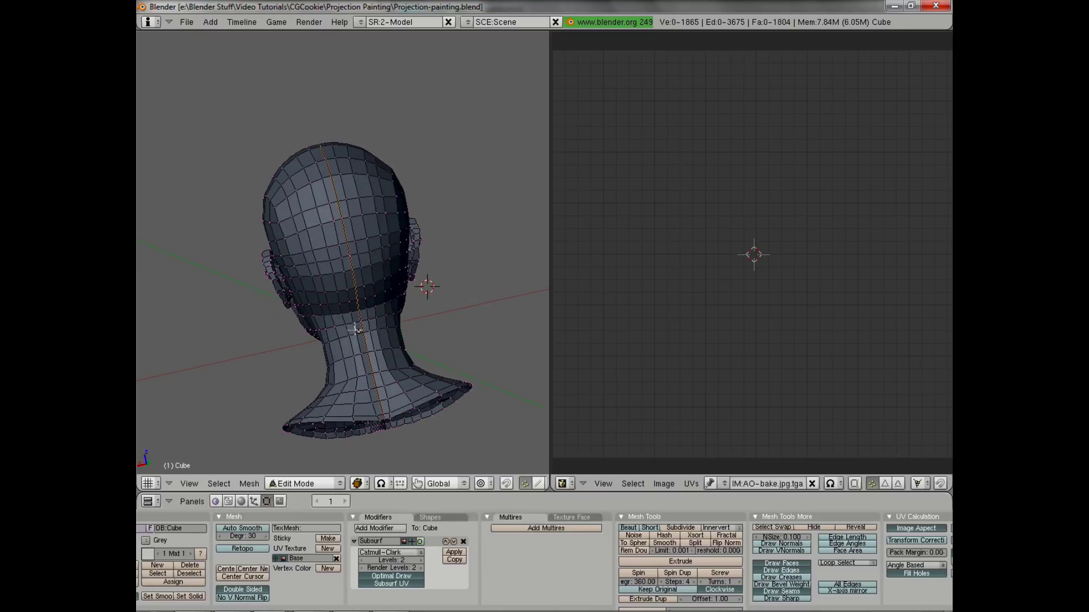
pyautogui.rightClick(326, 324)
pyautogui.moveTo(326, 324); pyautogui.dragTo(404, 313, button='middle')
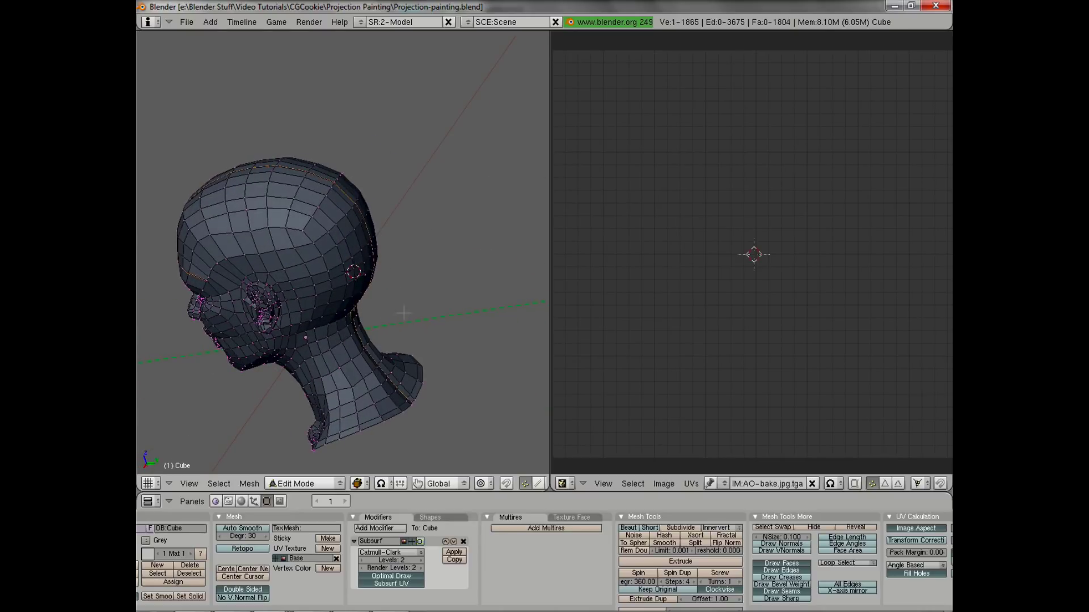
pyautogui.moveTo(288, 284); pyautogui.dragTo(463, 231, button='middle')
# Select the whole head mesh and unwrap it along its seams
pyautogui.press('a')
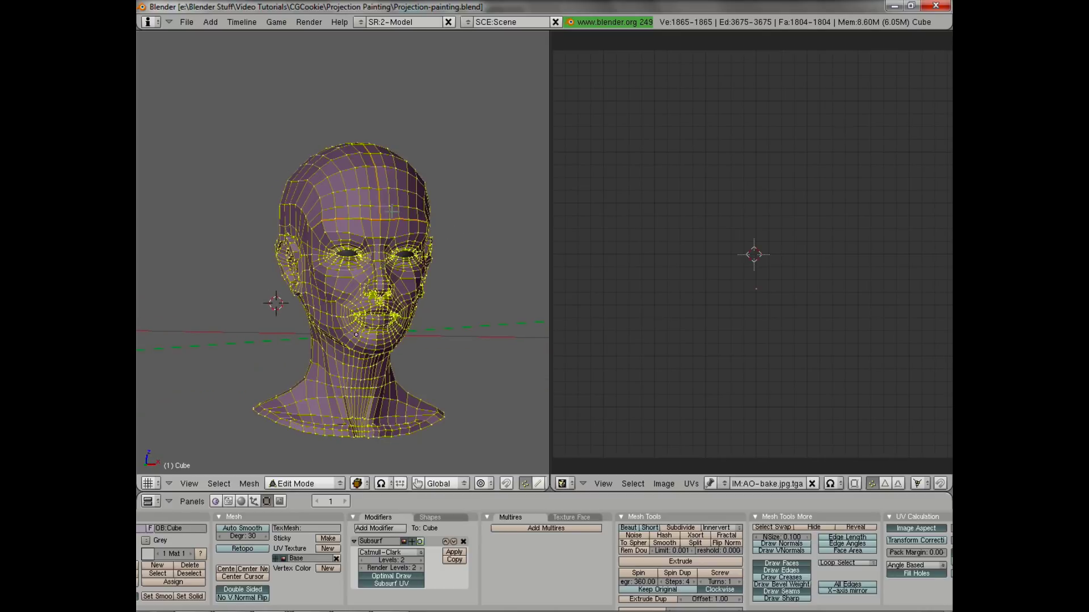
pyautogui.press('u')
pyautogui.click(392, 212)
pyautogui.scroll(2, 788, 283)
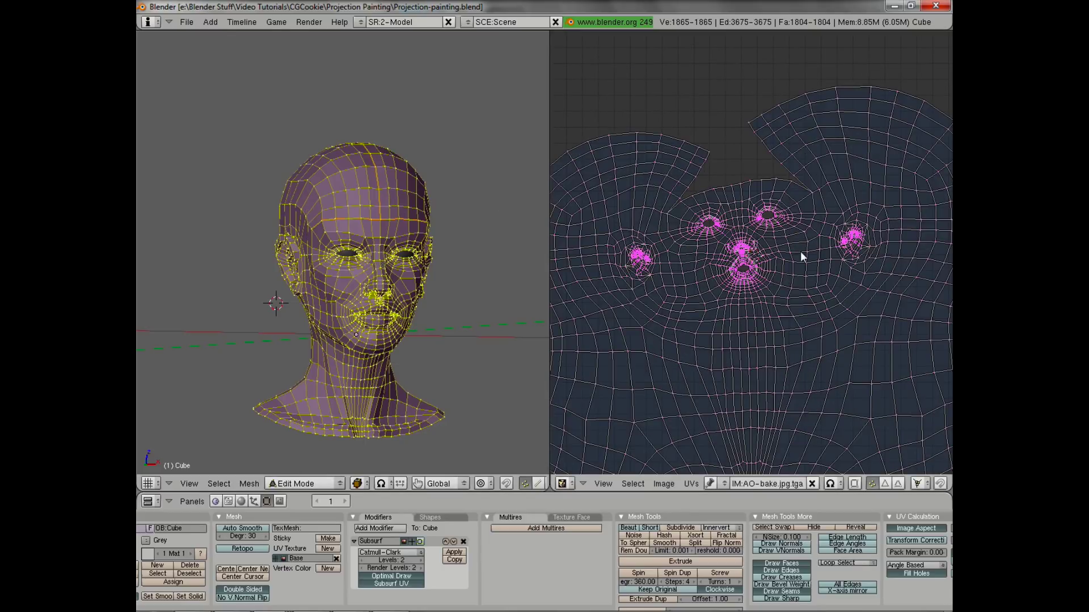
pyautogui.moveTo(795, 290); pyautogui.dragTo(796, 271, button='middle')
pyautogui.scroll(-2, 785, 271)
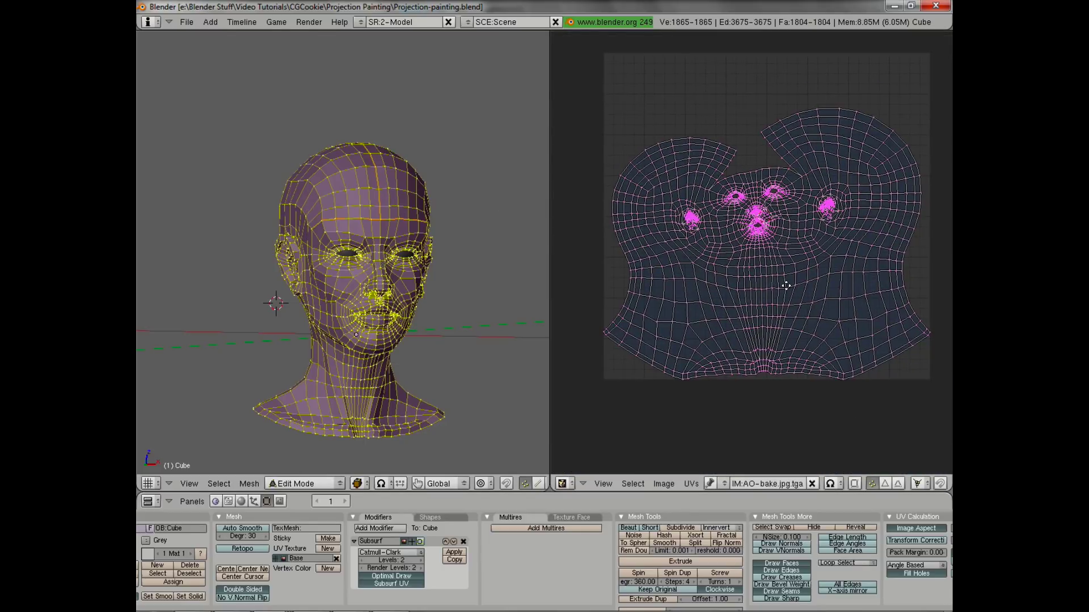
pyautogui.scroll(2, 786, 290)
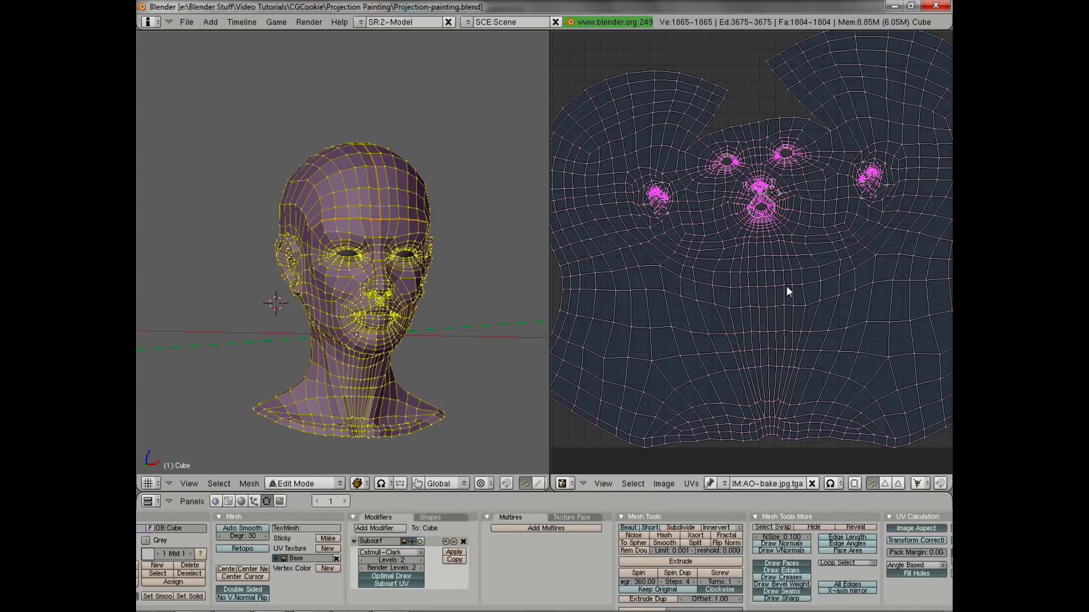
# Straighten the UV edge loop down the face's centre line by scaling it to 0 along X, and pin it
pyautogui.keyDown('alt'); pyautogui.rightClick(764, 249); pyautogui.keyUp('alt')
pyautogui.keyDown('alt'); pyautogui.keyDown('shift'); pyautogui.rightClick(755, 142); pyautogui.keyUp('shift'); pyautogui.keyUp('alt')
pyautogui.write('s')
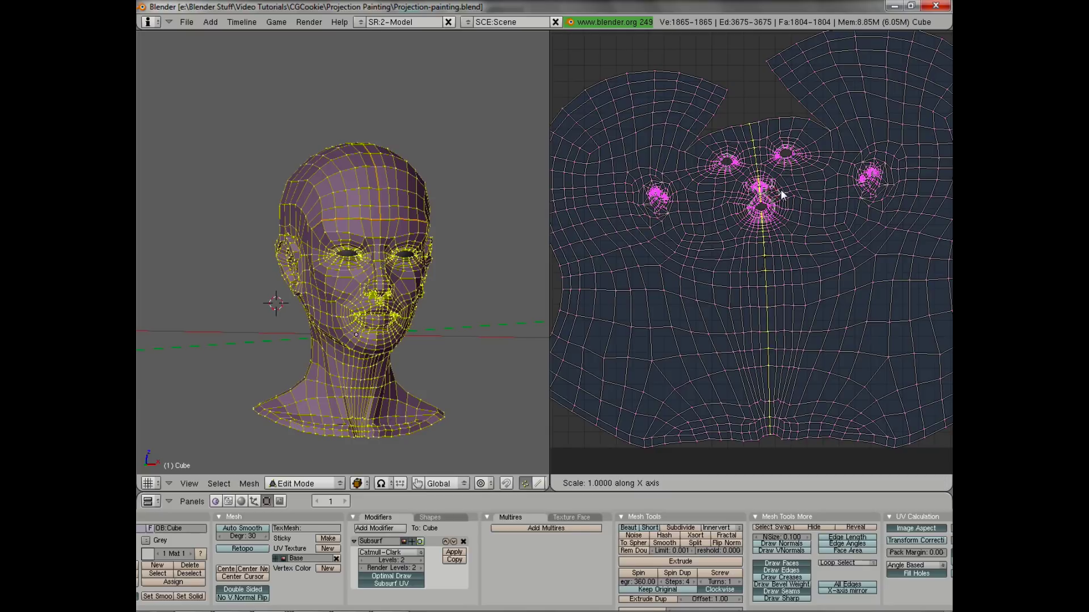
pyautogui.write('x0')
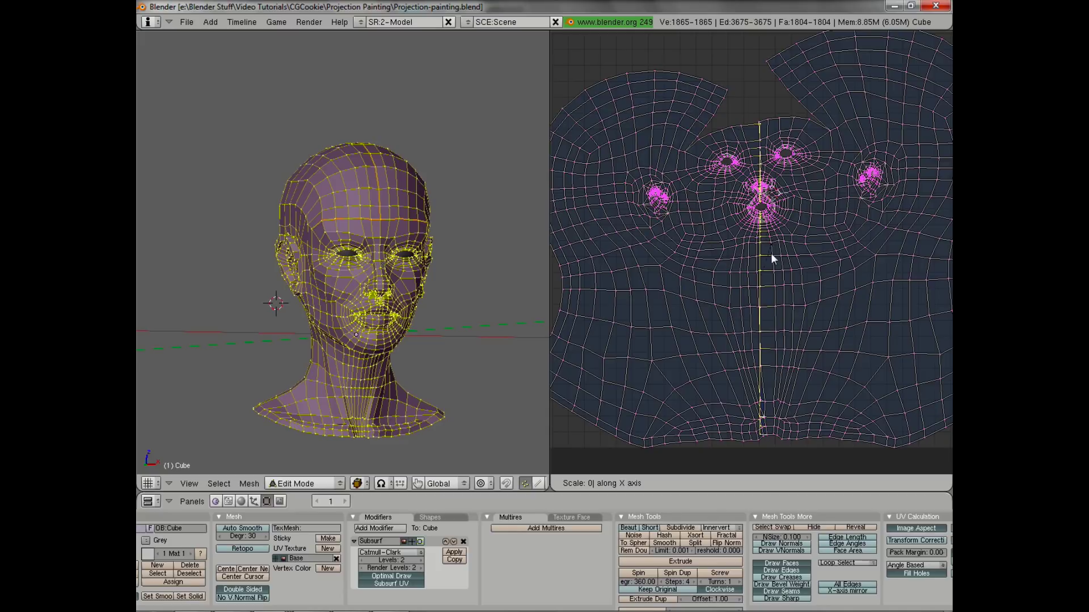
pyautogui.press('Escape')
pyautogui.write('sx0')
pyautogui.press('Return')
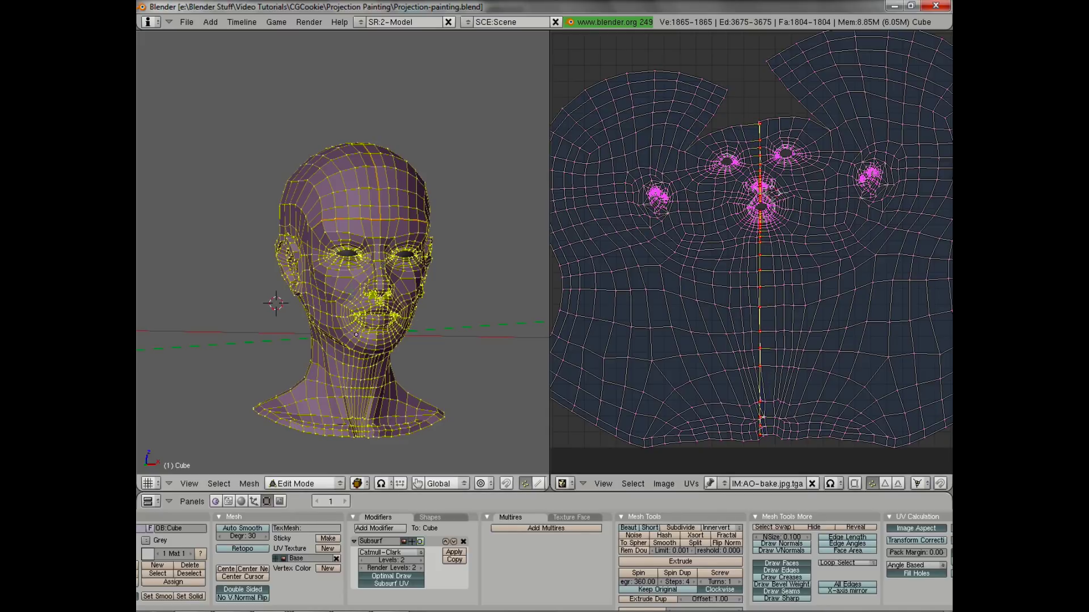
# Unwrap the head again with the straightened centre line pinned
pyautogui.press('u')
pyautogui.click(352, 287)
pyautogui.scroll(-2, 830, 281)
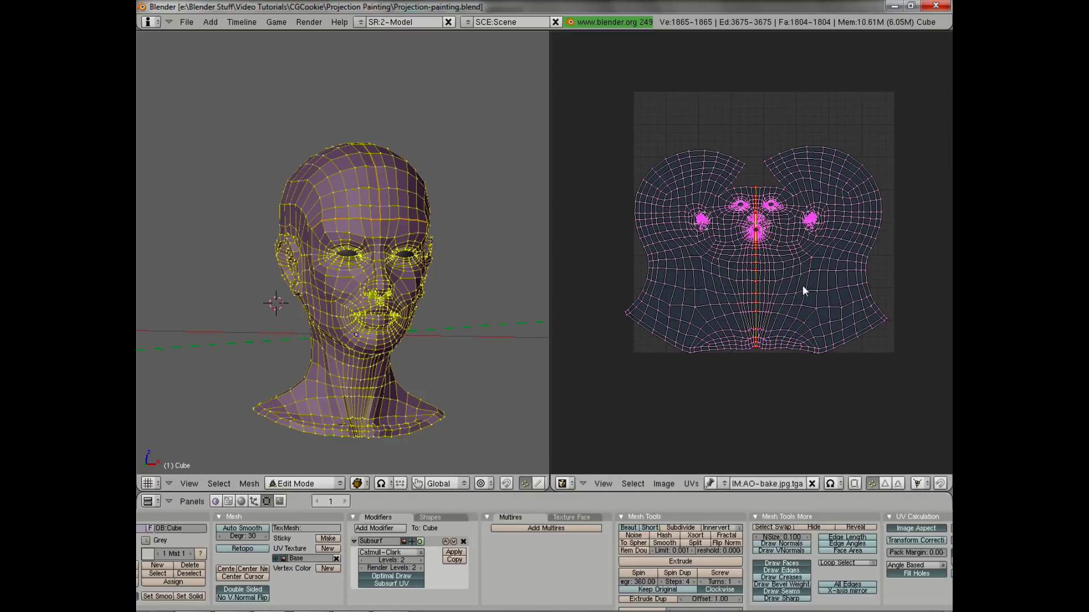
pyautogui.scroll(2, 803, 286)
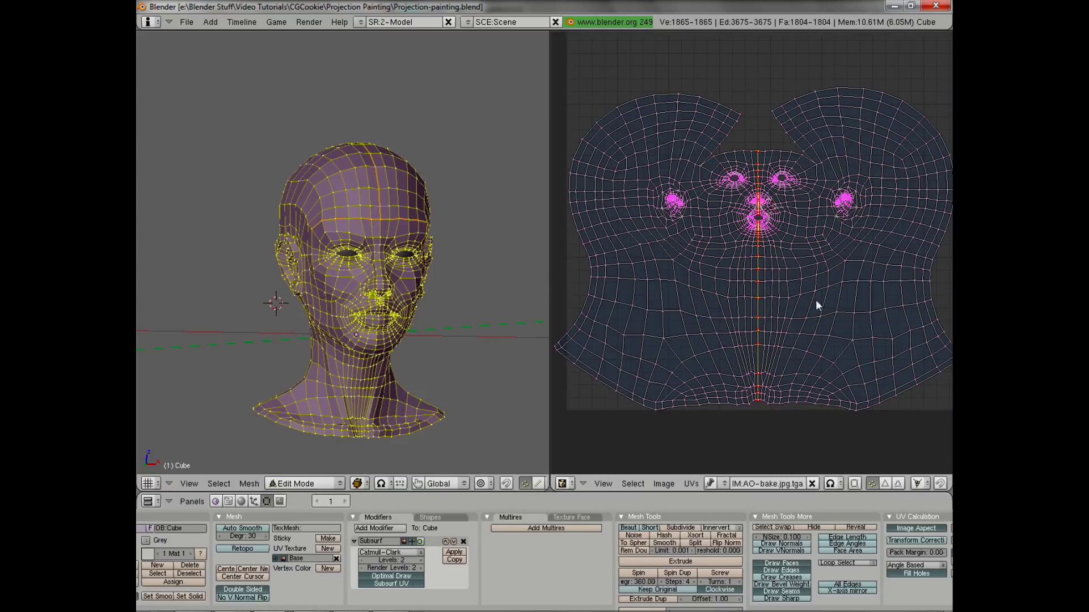
pyautogui.scroll(-1, 855, 300)
pyautogui.keyDown('ctrl'); pyautogui.hscroll(2, 875, 350); pyautogui.keyUp('ctrl')
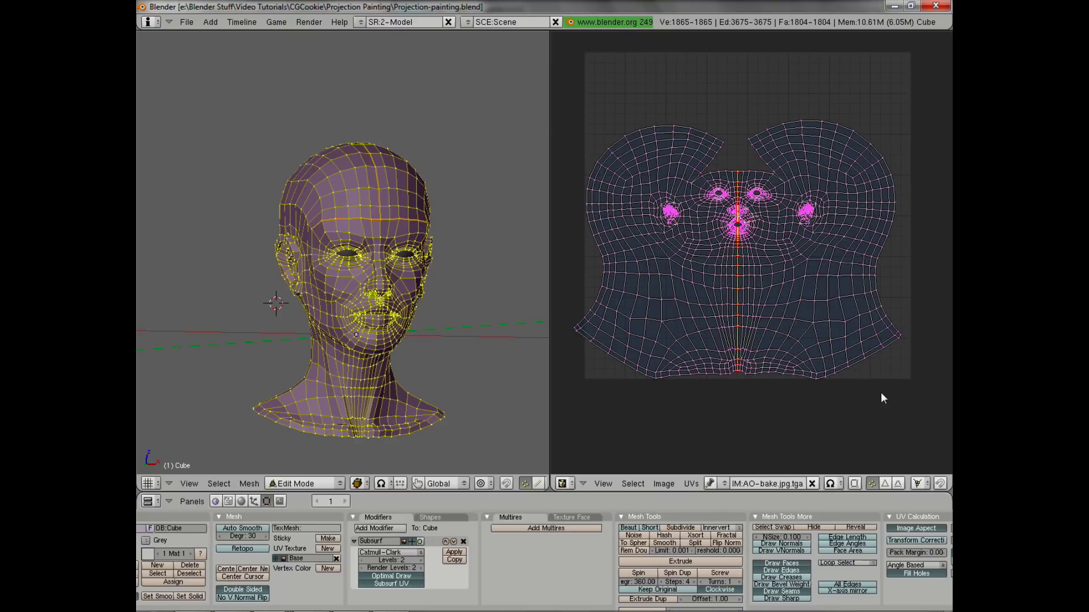
# Select all the Base UVs, then scale and move the layout to fit inside the image bounds
pyautogui.press('a')
pyautogui.press('s')
pyautogui.click(874, 380)
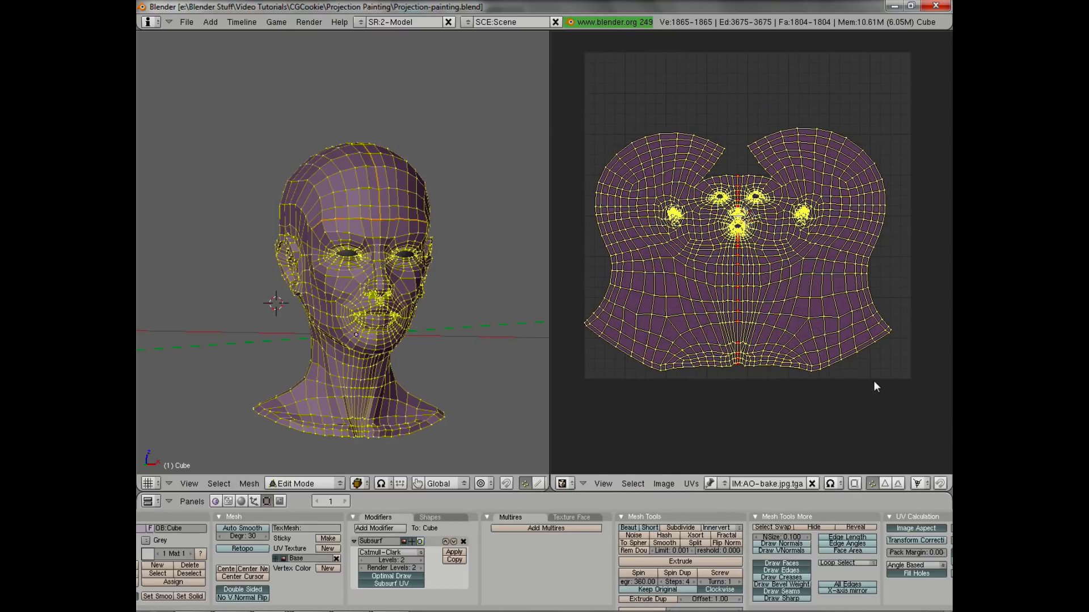
pyautogui.press('g')
pyautogui.click(886, 352)
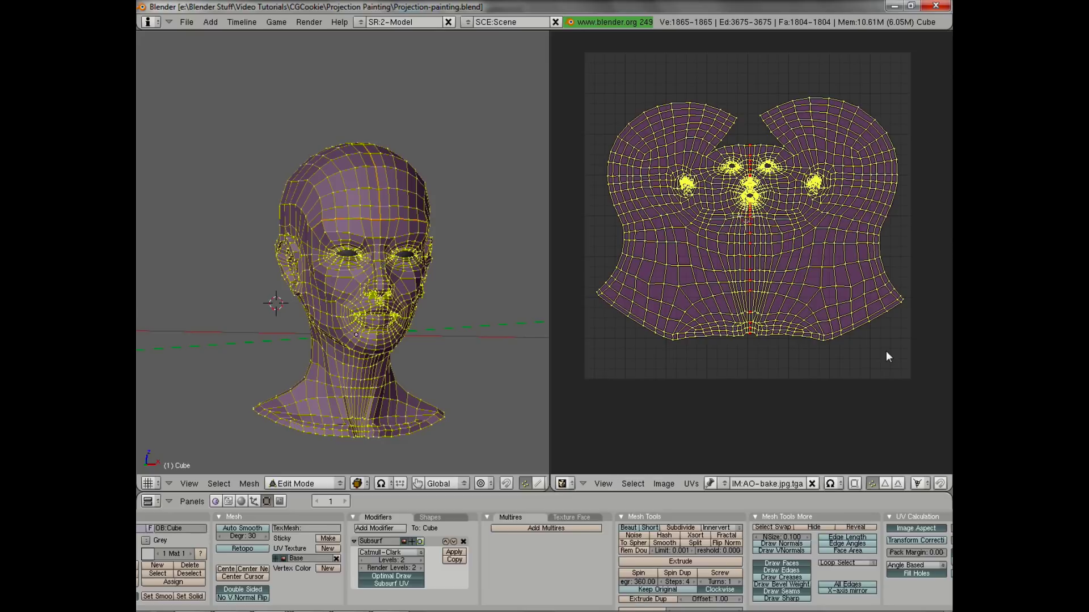
pyautogui.press('s')
pyautogui.click(883, 355)
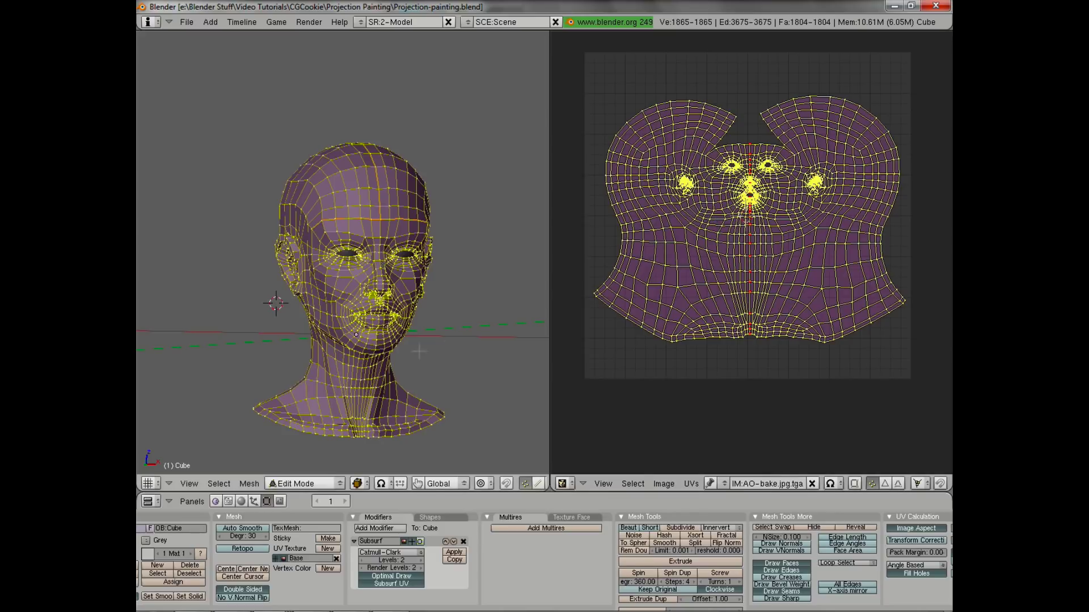
# Add a second UV texture to the head and name it Front
pyautogui.click(328, 549)
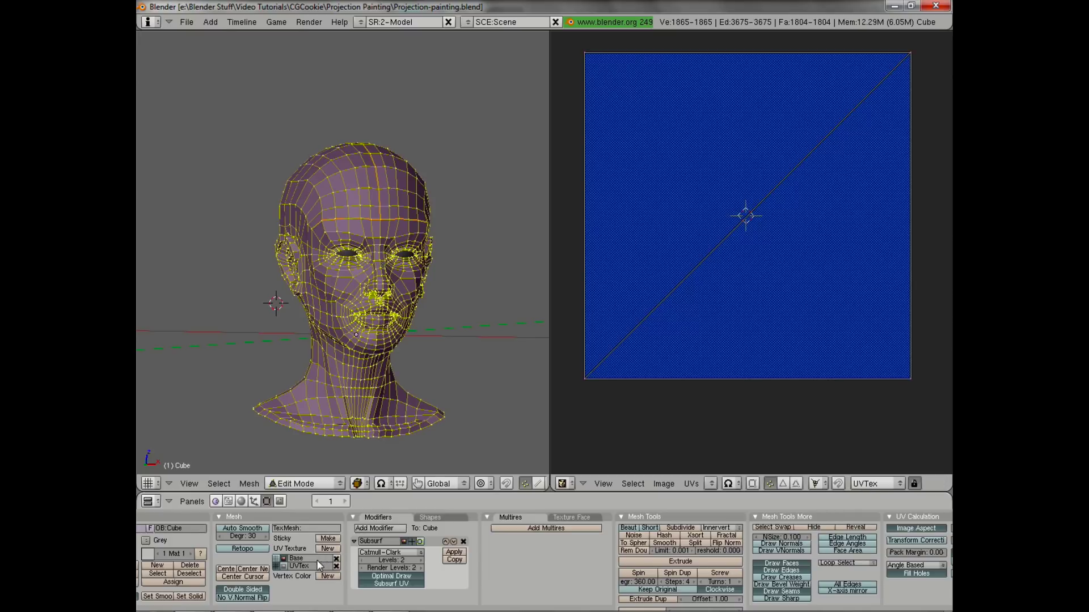
pyautogui.write('Front')
pyautogui.press('Return')
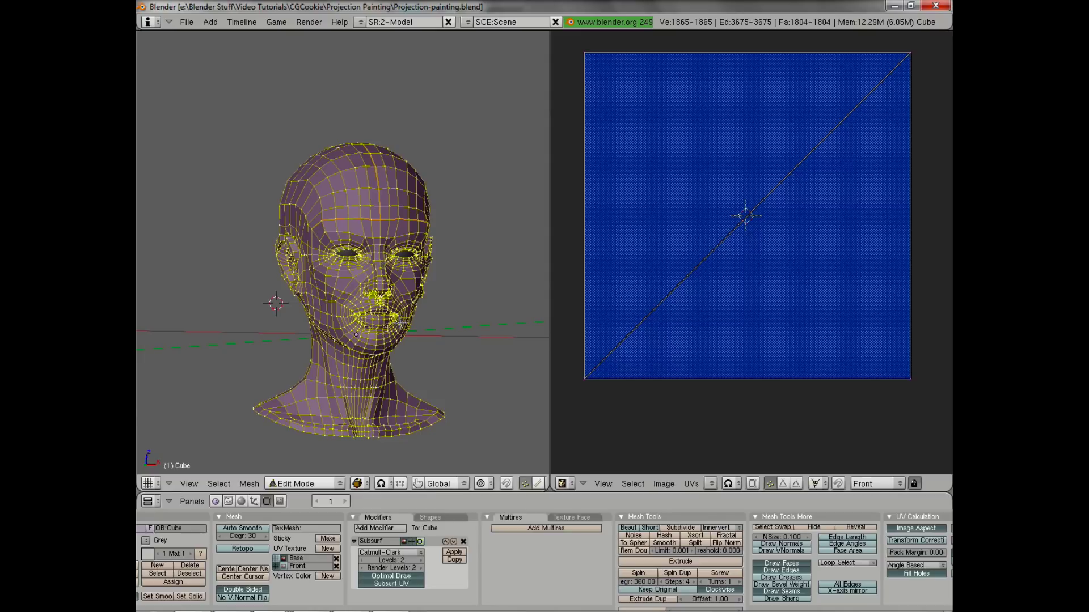
# Project the Front UVs with Project From View from the orthographic front, and move the layout nearer the centre of the UV space
pyautogui.press('KP_1')
pyautogui.press('KP_5')
pyautogui.keyDown('shift'); pyautogui.moveTo(441, 281); pyautogui.dragTo(475, 237, button='middle'); pyautogui.keyUp('shift')
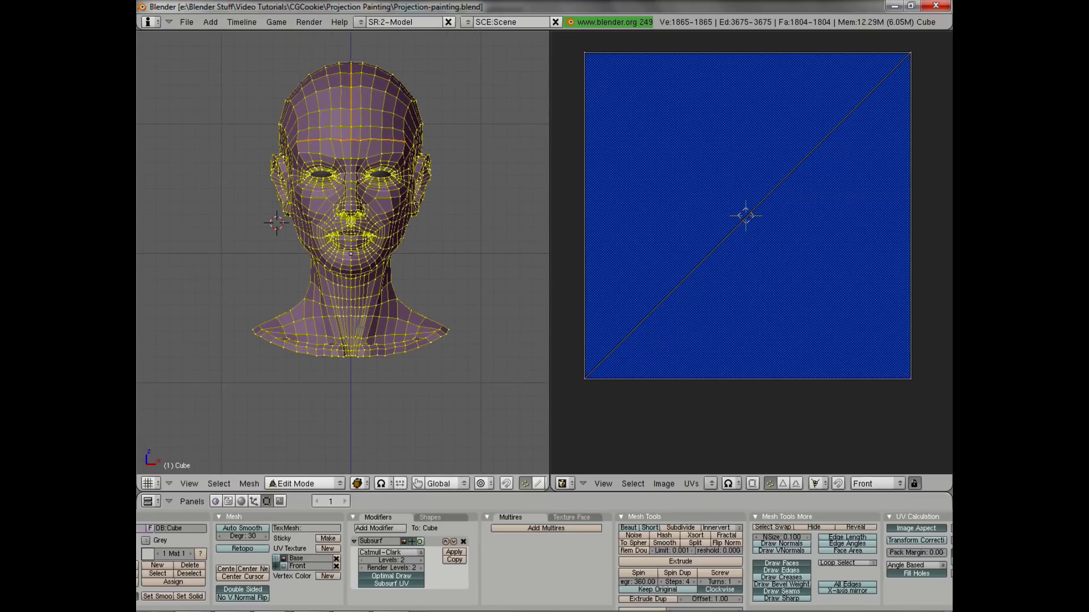
pyautogui.press('u')
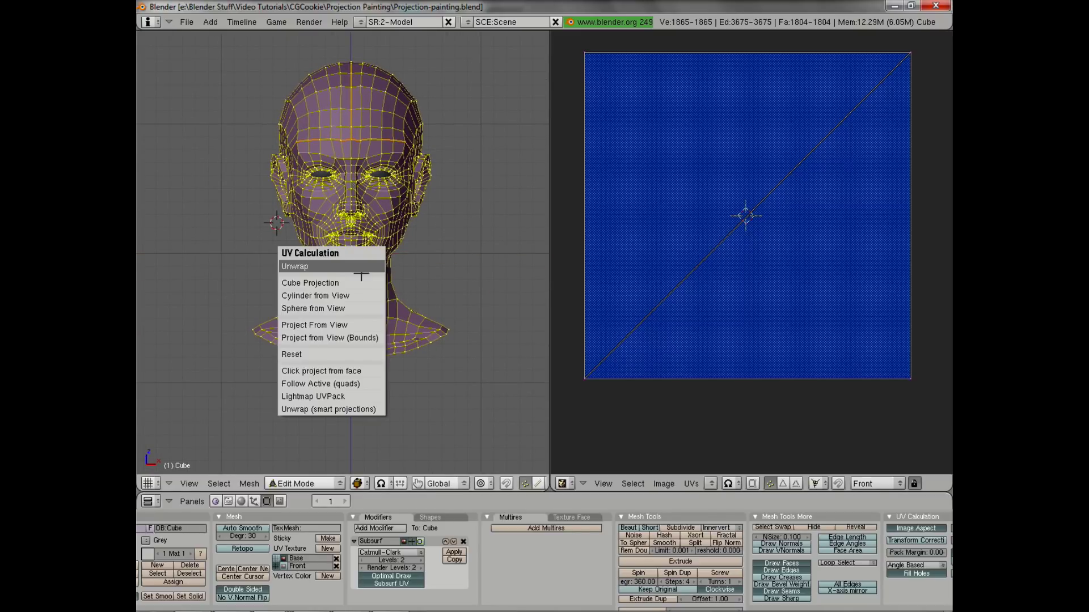
pyautogui.click(339, 325)
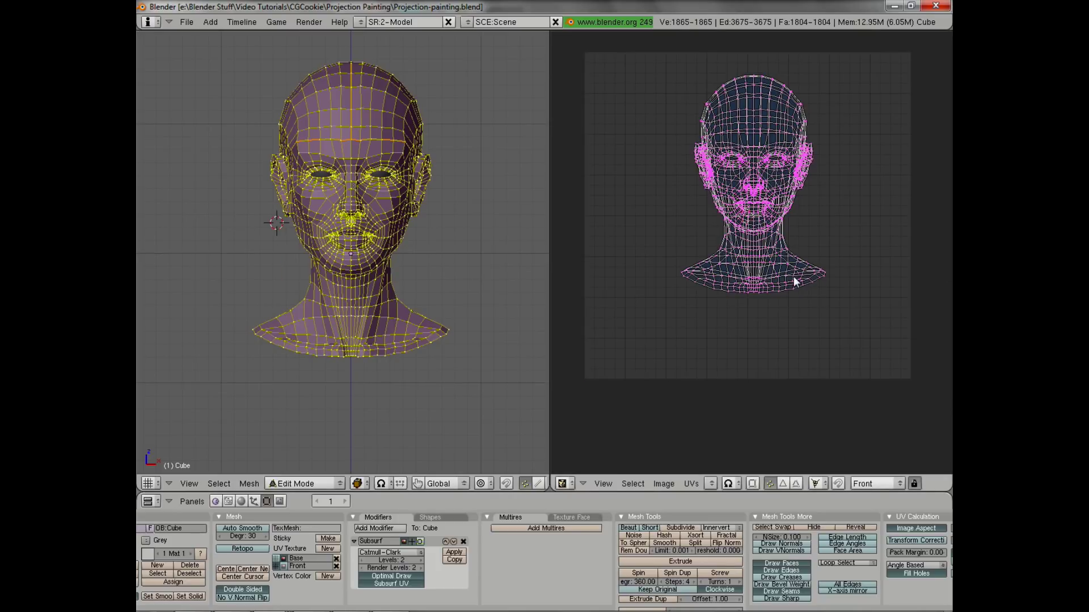
pyautogui.press('a')
pyautogui.press('g')
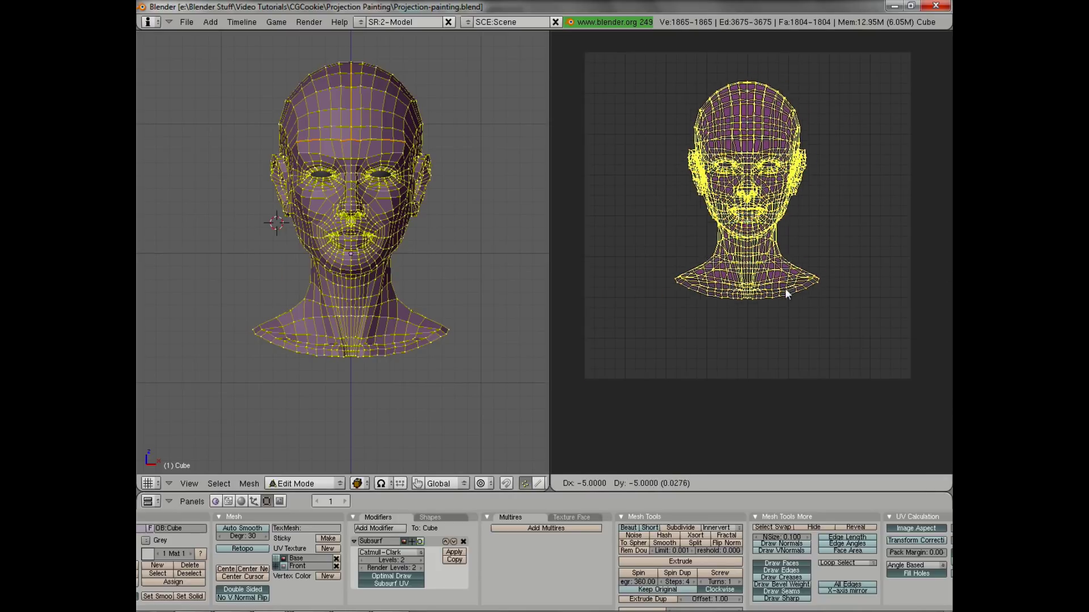
pyautogui.click(775, 305)
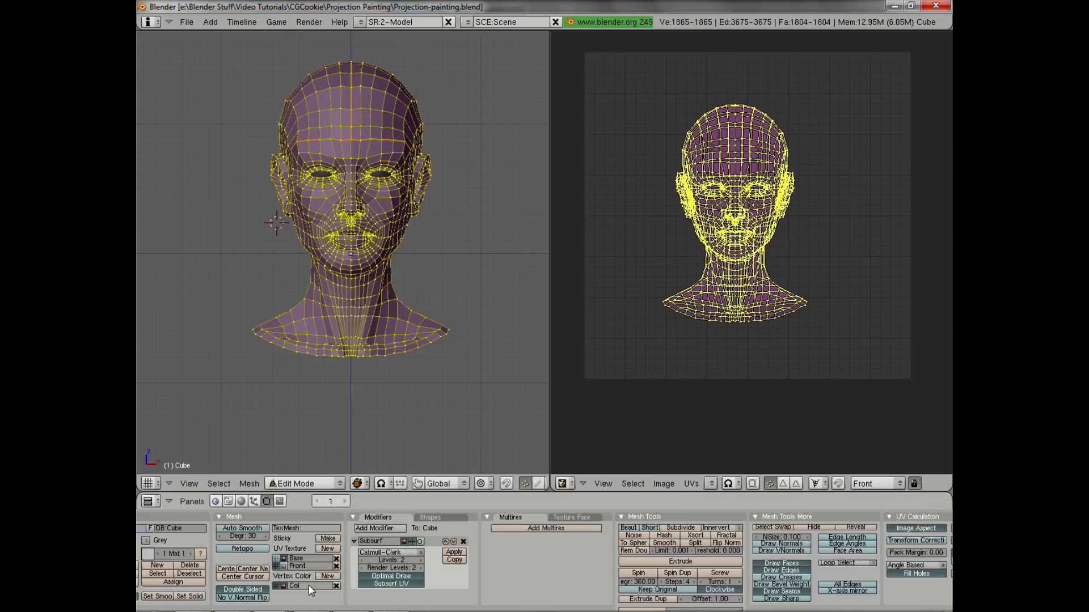
# Delete the stray vertex colour layer Col and add a third UV texture named Side
pyautogui.click(336, 585)
pyautogui.click(328, 549)
pyautogui.click(318, 574)
pyautogui.write('Side')
pyautogui.press('Return')
# Project the Side UVs with Project From View from the side view of the head
pyautogui.press('KP_3')
pyautogui.press('KP_Decimal')
pyautogui.press('u')
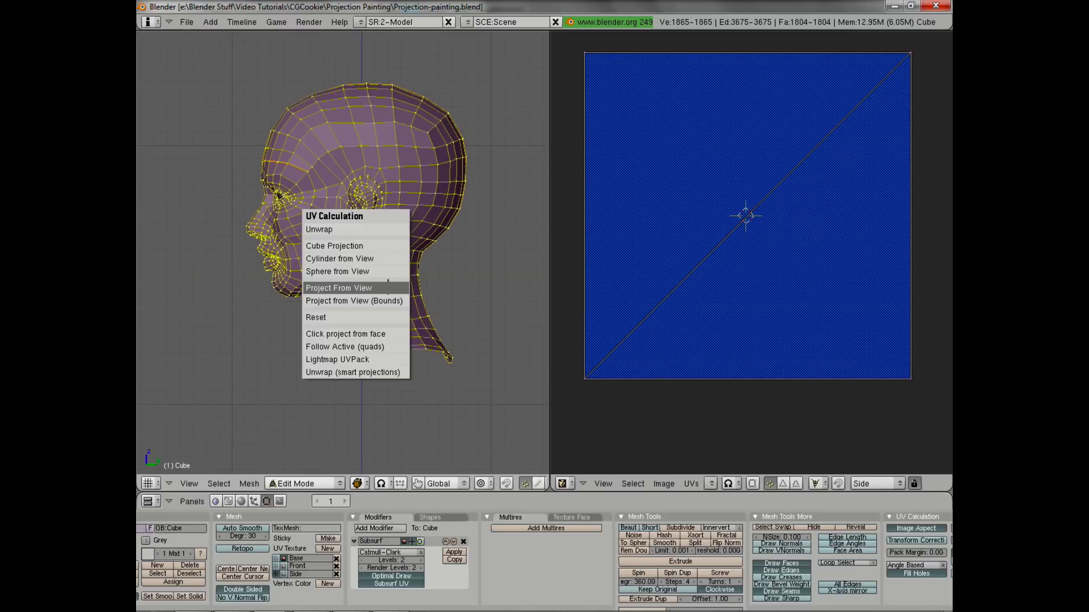
pyautogui.click(372, 285)
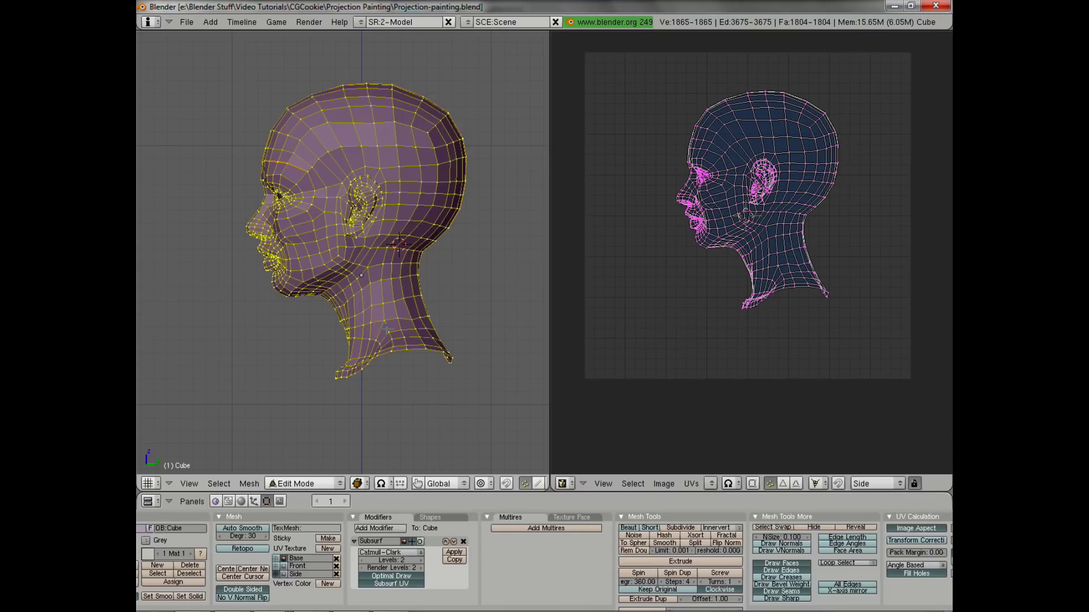
# Rotate the view of the head to a three-quarter angle between side and front
pyautogui.press('KP_4')
pyautogui.press('KP_4')
pyautogui.press('KP_4')
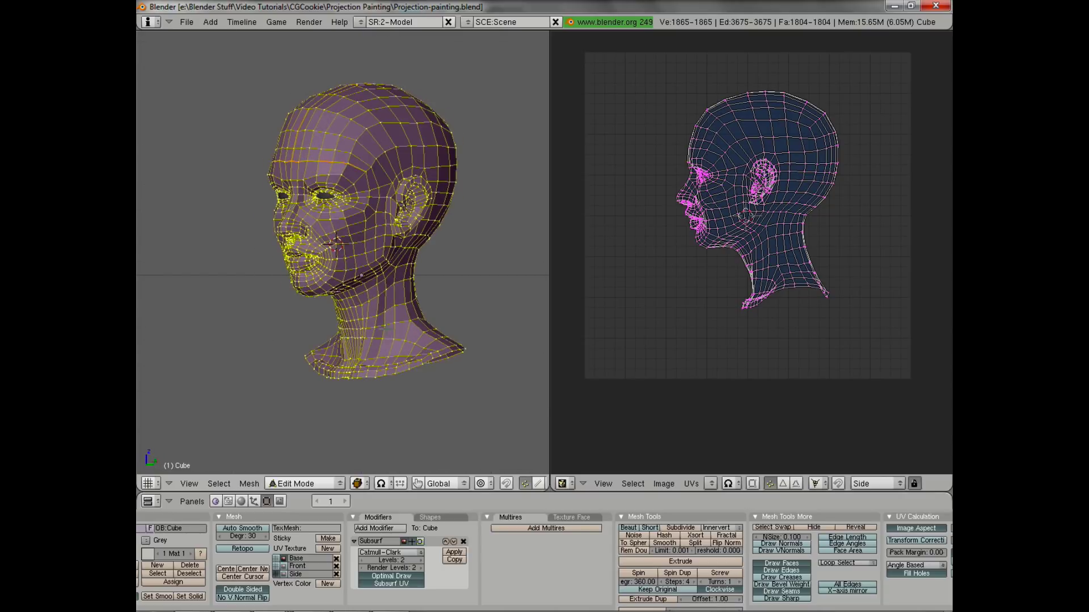
pyautogui.press('KP_4')
pyautogui.press('KP_4')
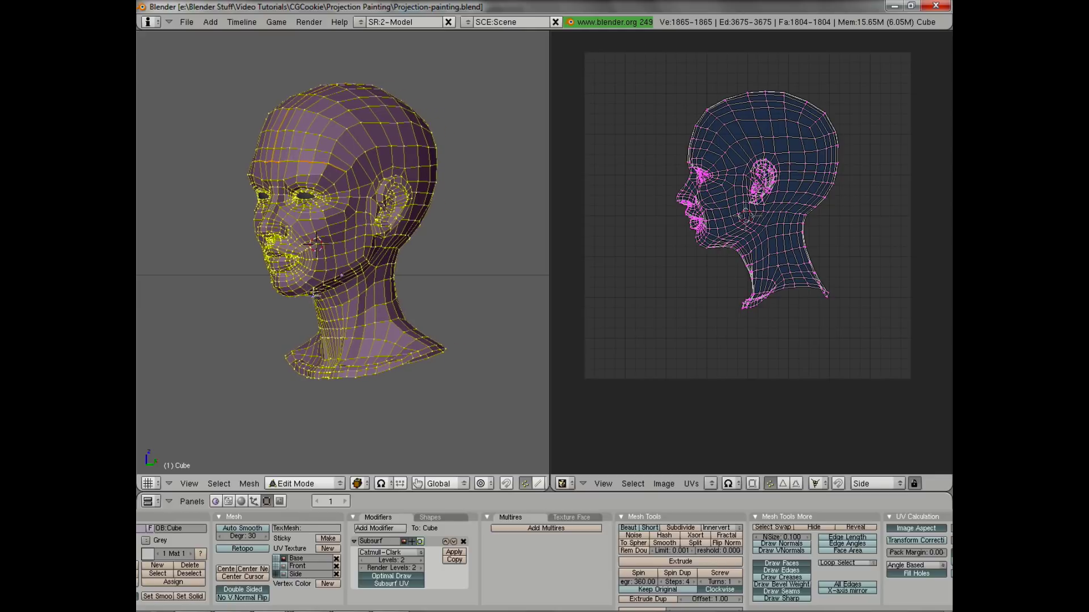
pyautogui.press('KP_4')
pyautogui.press('KP_4')
pyautogui.press('KP_4')
pyautogui.press('KP_6')
pyautogui.press('KP_6')
pyautogui.press('KP_6')
# Add a UV texture named Angle and fill it with Project From View from the three-quarter view
pyautogui.click(326, 549)
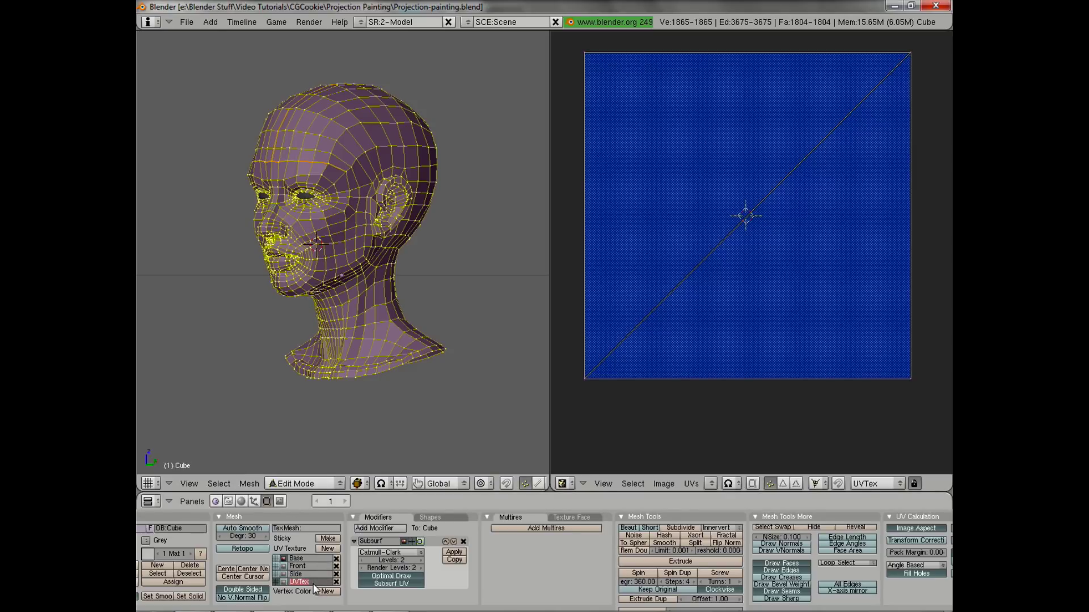
pyautogui.write('Angle')
pyautogui.press('Return')
pyautogui.press('u')
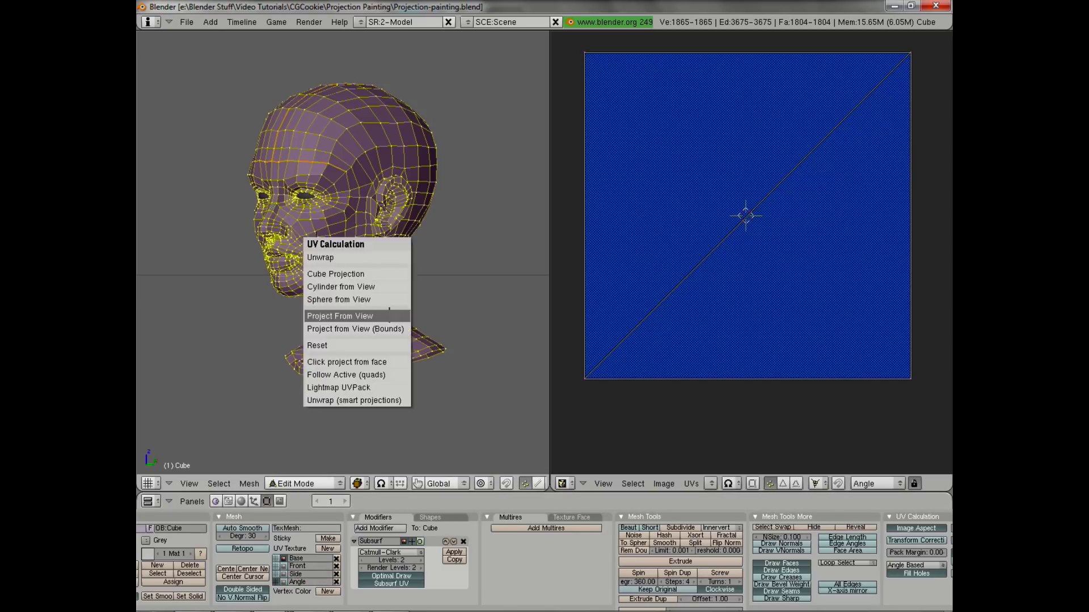
pyautogui.click(390, 316)
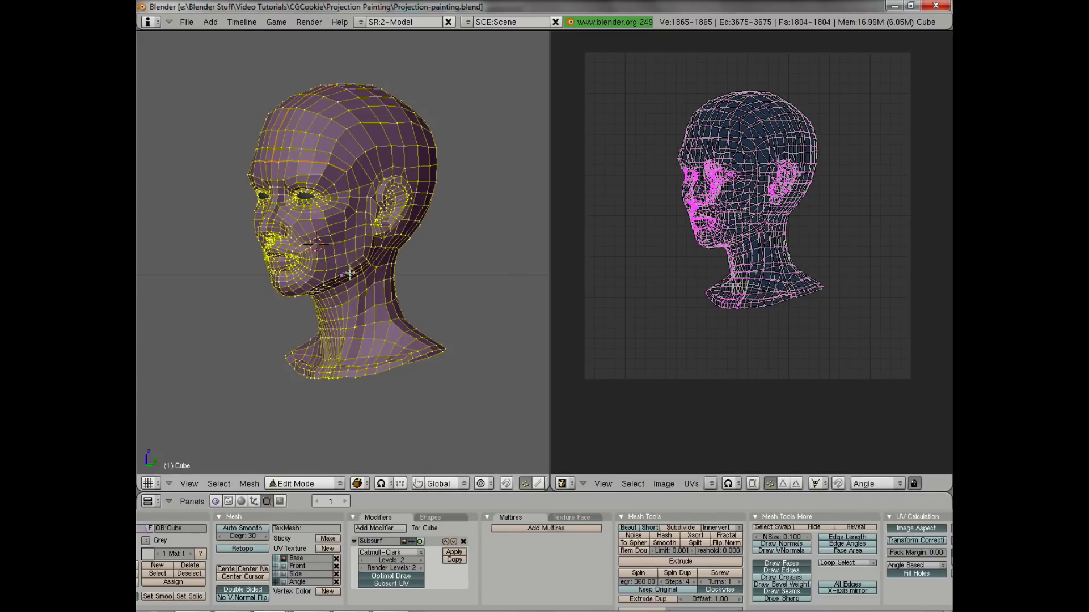
# Review the Side, Front and Base UV layouts and return to Front as the active UV texture
pyautogui.click(276, 572)
pyautogui.click(275, 567)
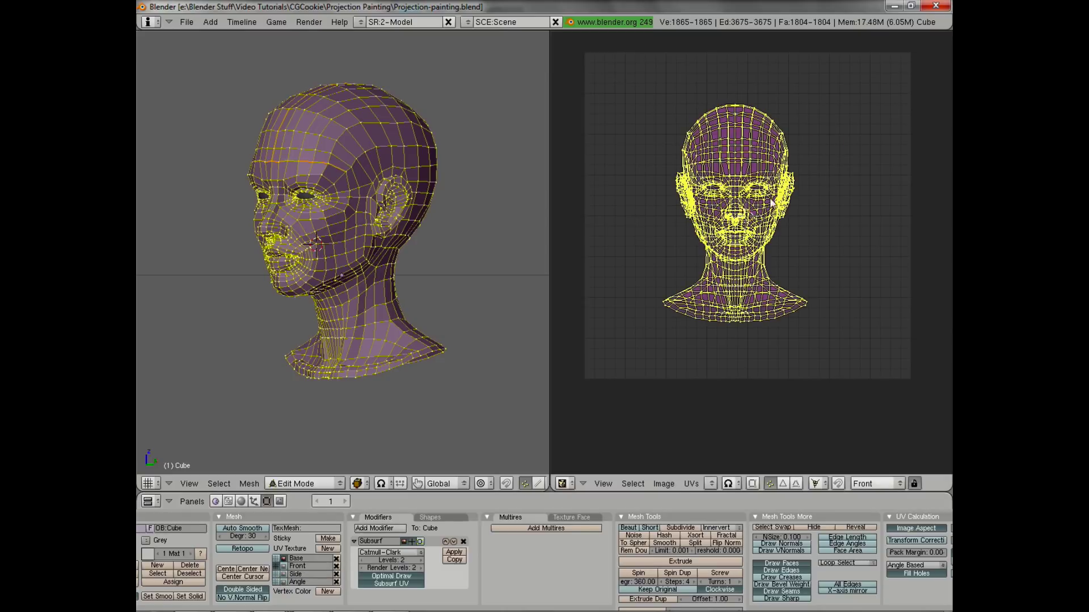
pyautogui.click(278, 558)
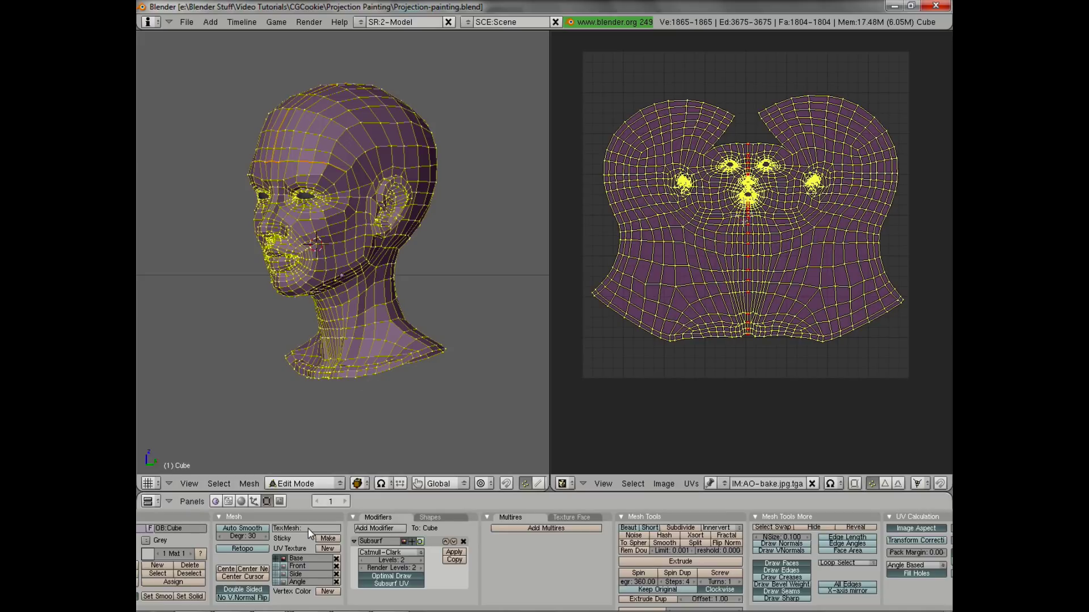
pyautogui.click(279, 566)
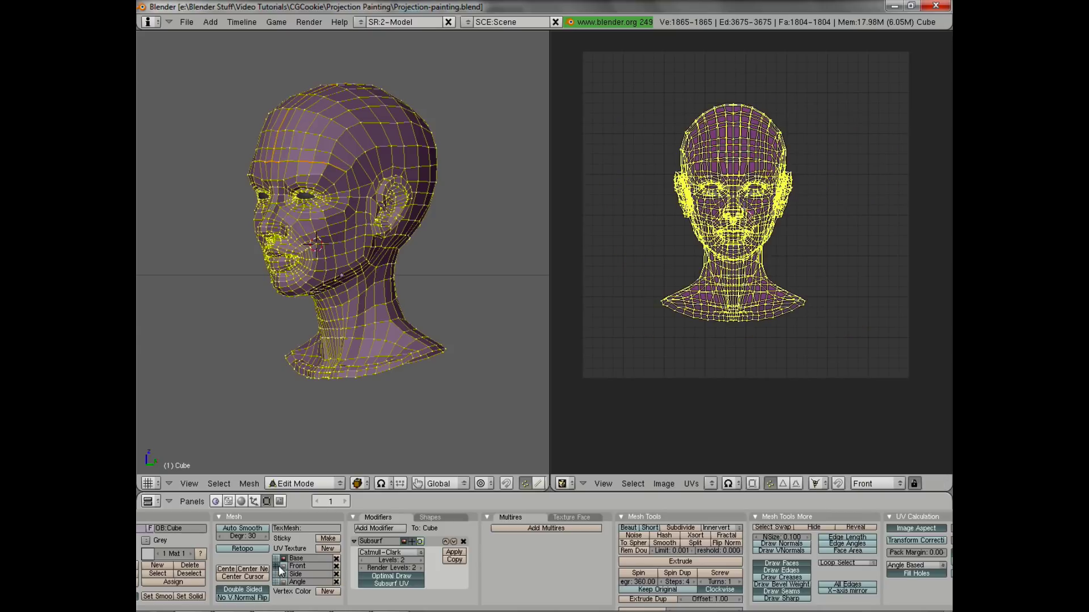
pyautogui.scroll(1, 794, 328)
pyautogui.moveTo(790, 322); pyautogui.dragTo(777, 323, button='middle')
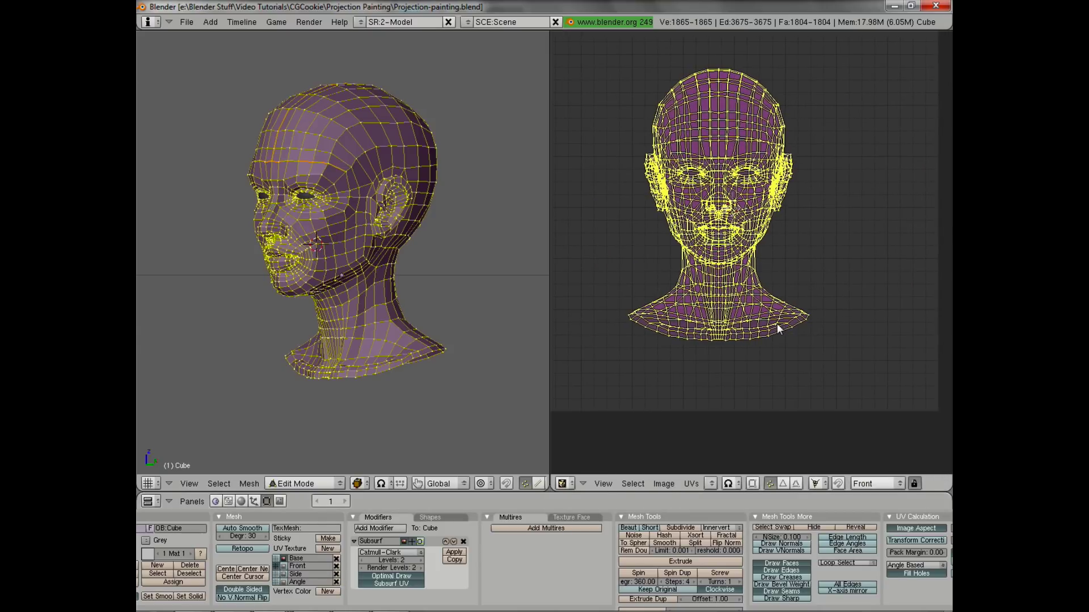
# Load Front.JPG as the image behind the Front UV layout
pyautogui.click(663, 484)
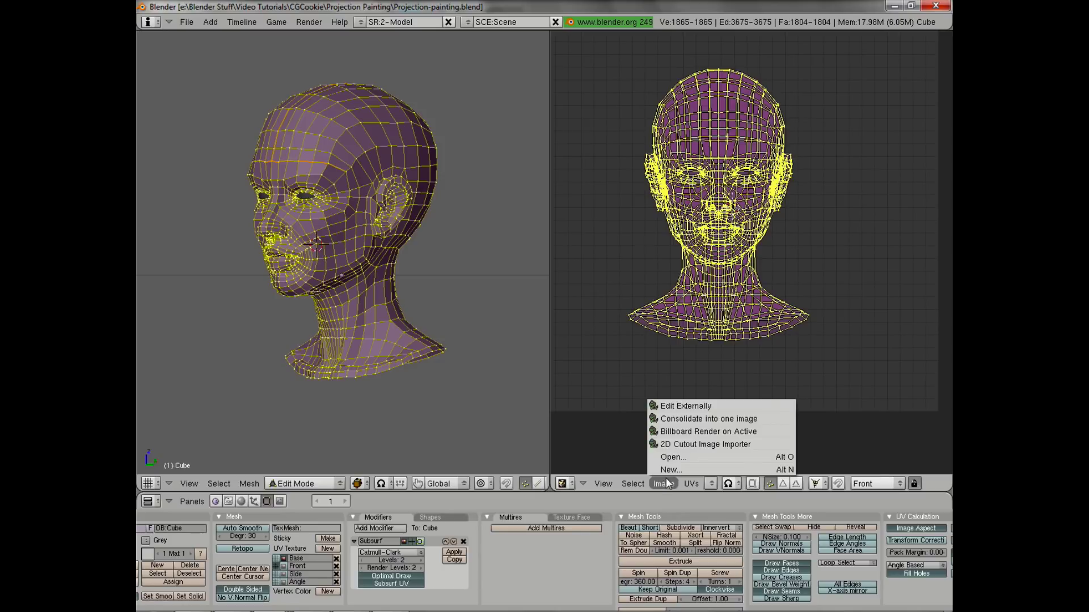
pyautogui.click(677, 461)
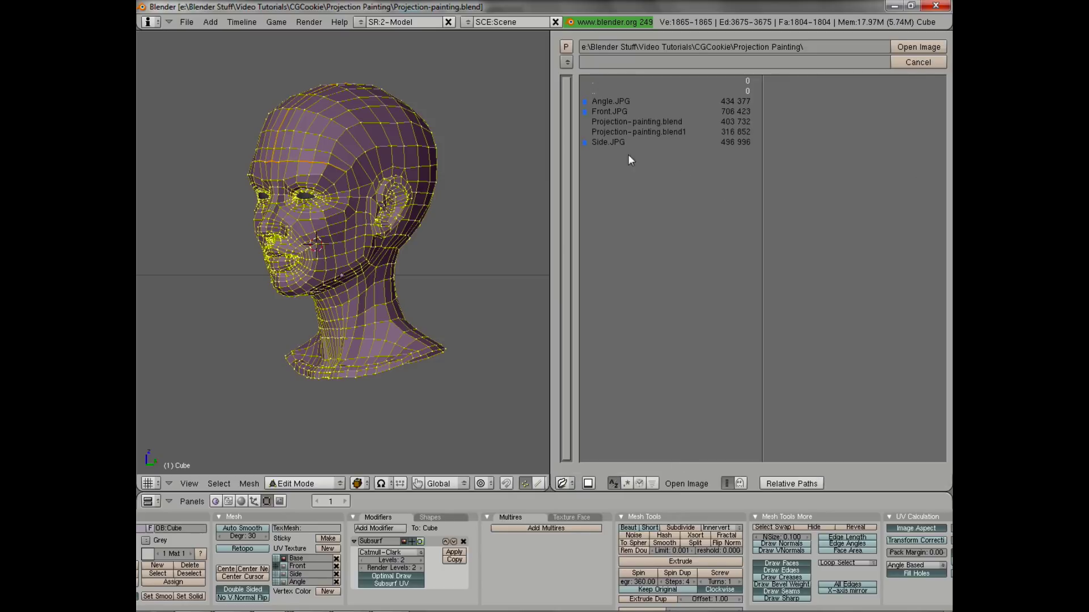
pyautogui.doubleClick(610, 111)
pyautogui.scroll(-3, 784, 256)
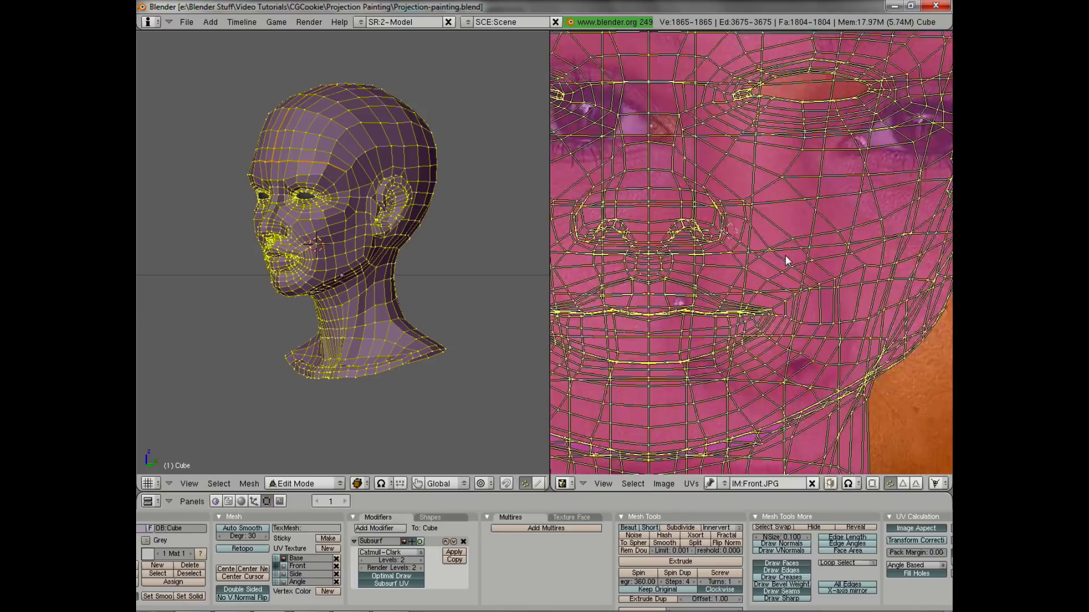
# Try to position the Front UV layout over the woman's face in the photo
pyautogui.moveTo(779, 276); pyautogui.dragTo(770, 263, button='middle')
pyautogui.press('g')
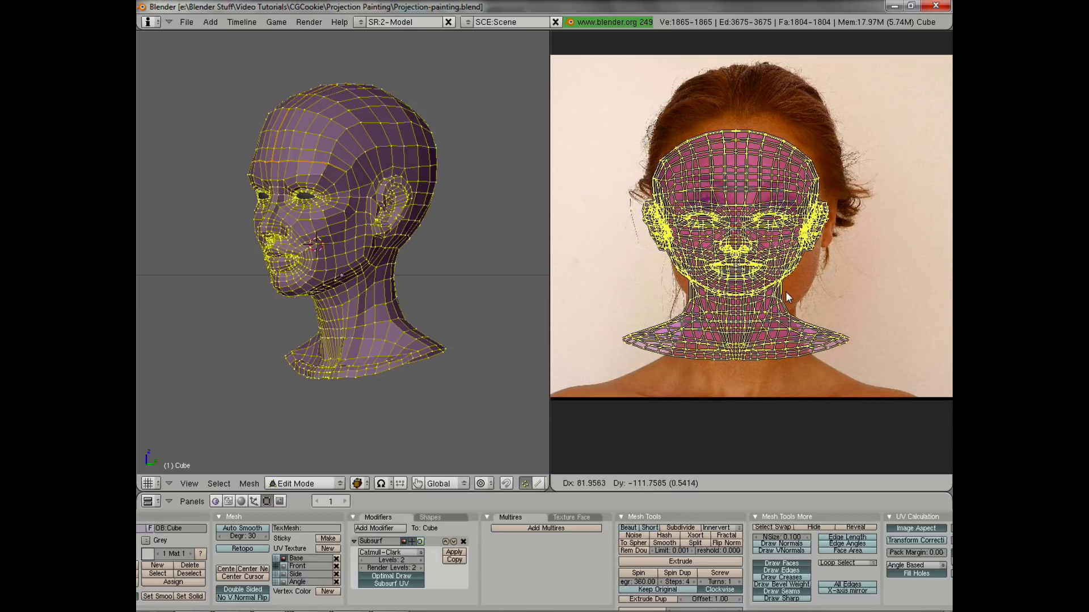
pyautogui.click(801, 292)
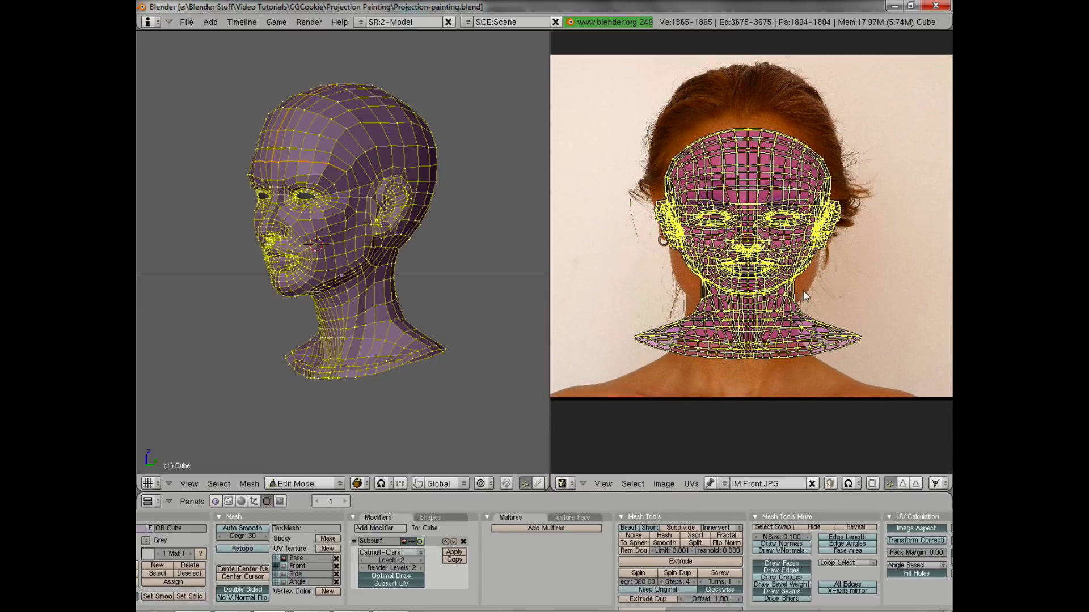
pyautogui.scroll(-2, 772, 332)
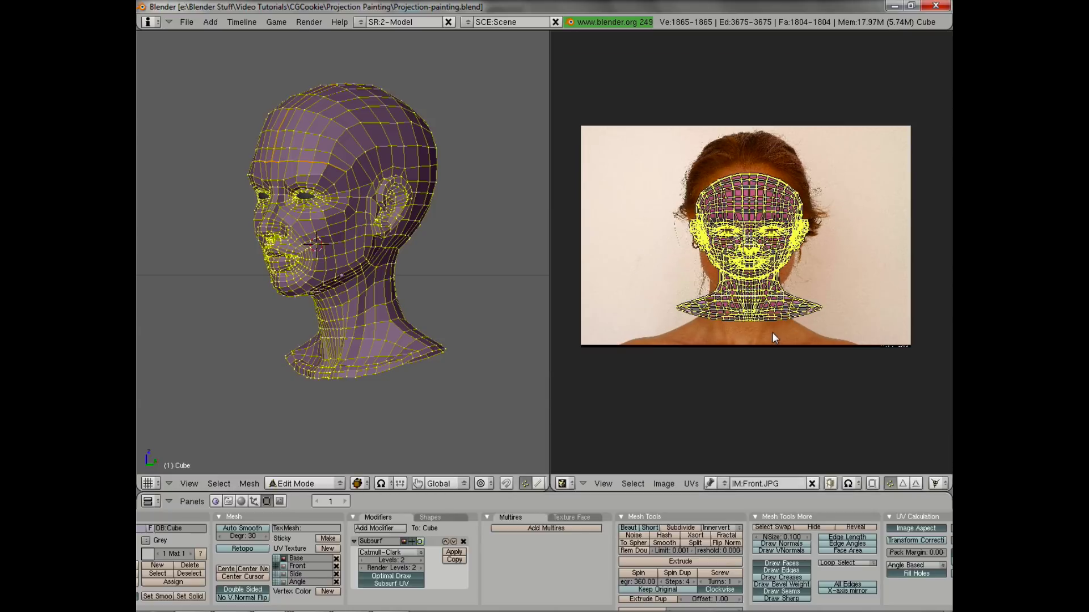
pyautogui.scroll(1, 849, 312)
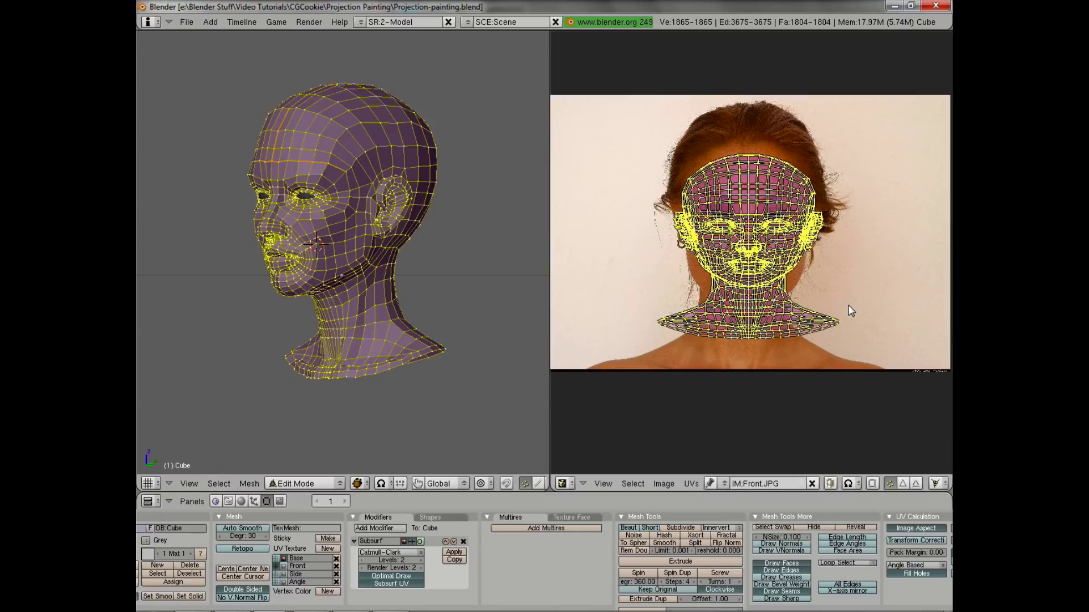
pyautogui.scroll(-1, 855, 235)
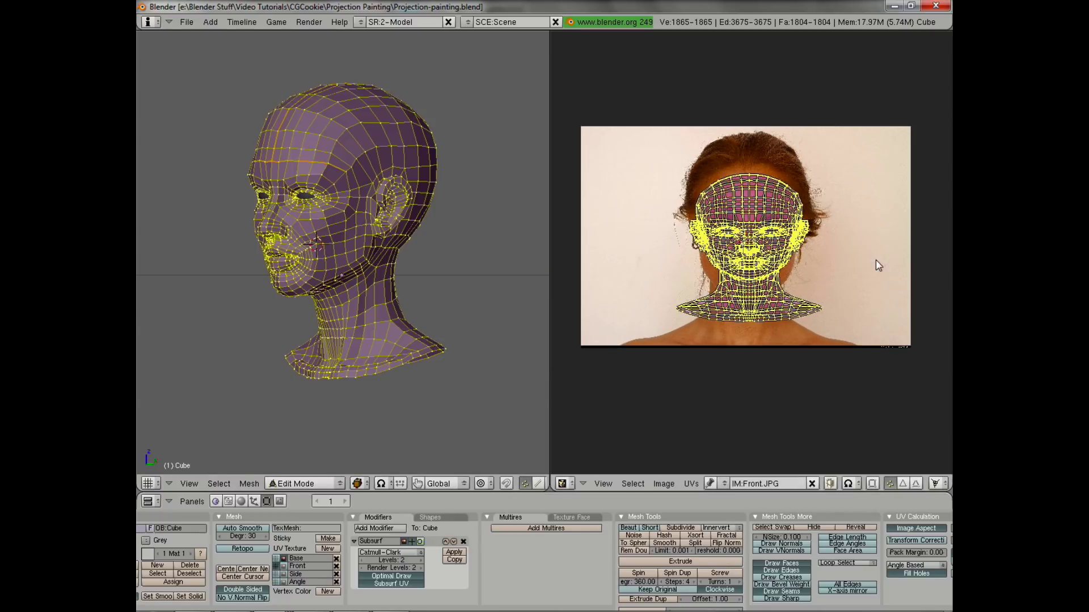
pyautogui.press('g')
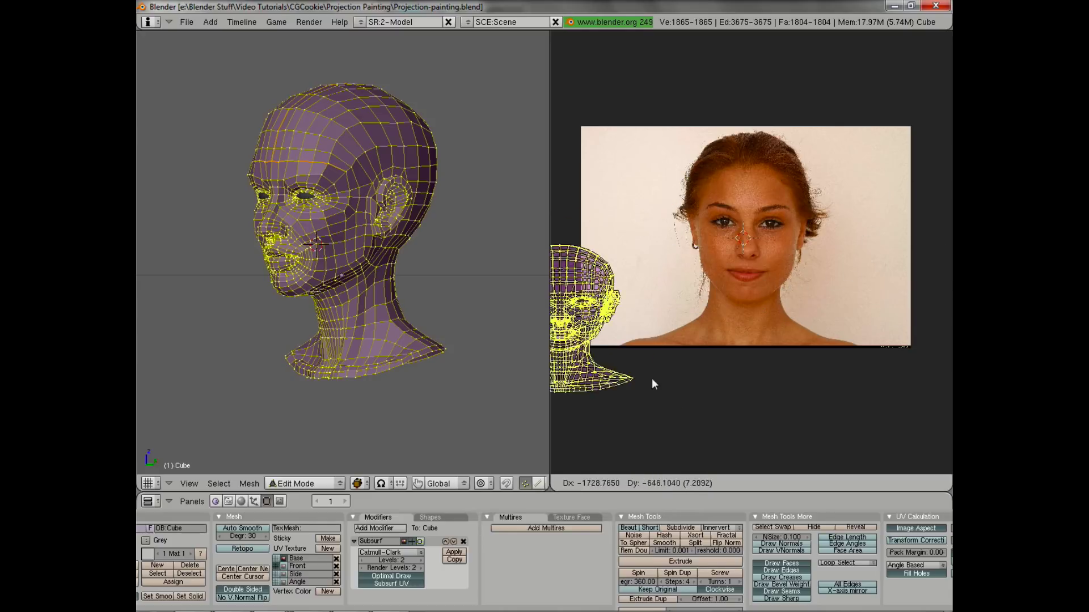
pyautogui.rightClick(720, 367)
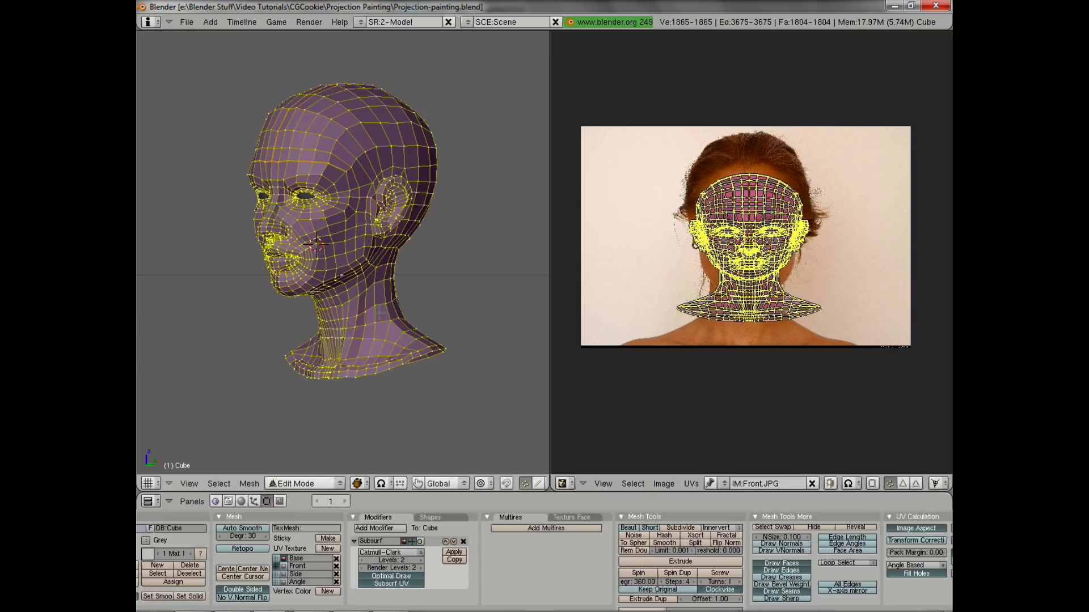
# Re-project the Front UVs over the photo with Project From View from the front view of the head
pyautogui.press('u')
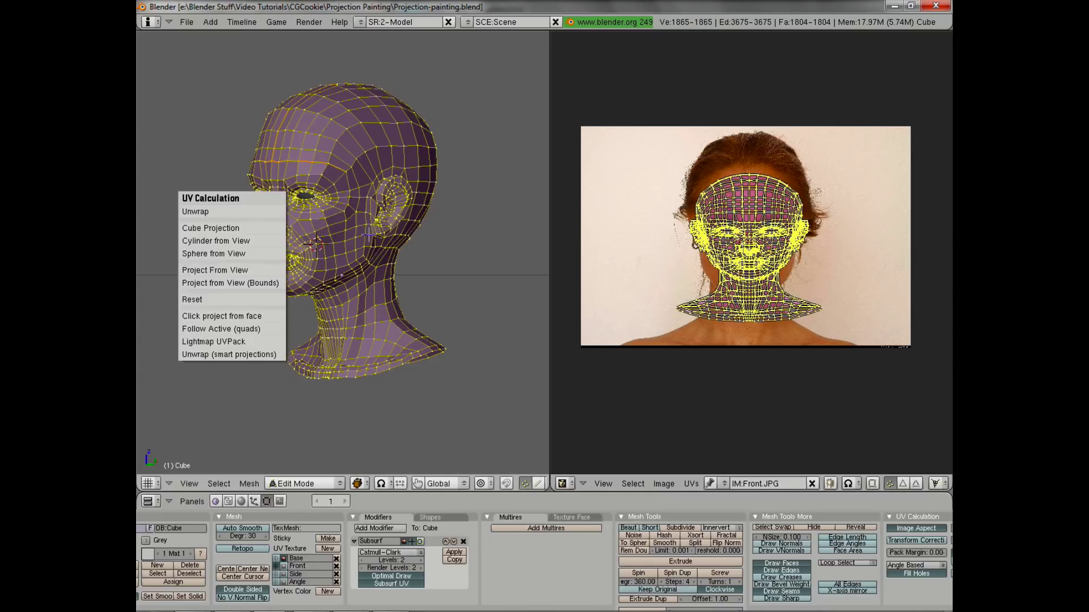
pyautogui.press('Escape')
pyautogui.press('KP_1')
pyautogui.press('u')
pyautogui.click(321, 236)
pyautogui.press('Home')
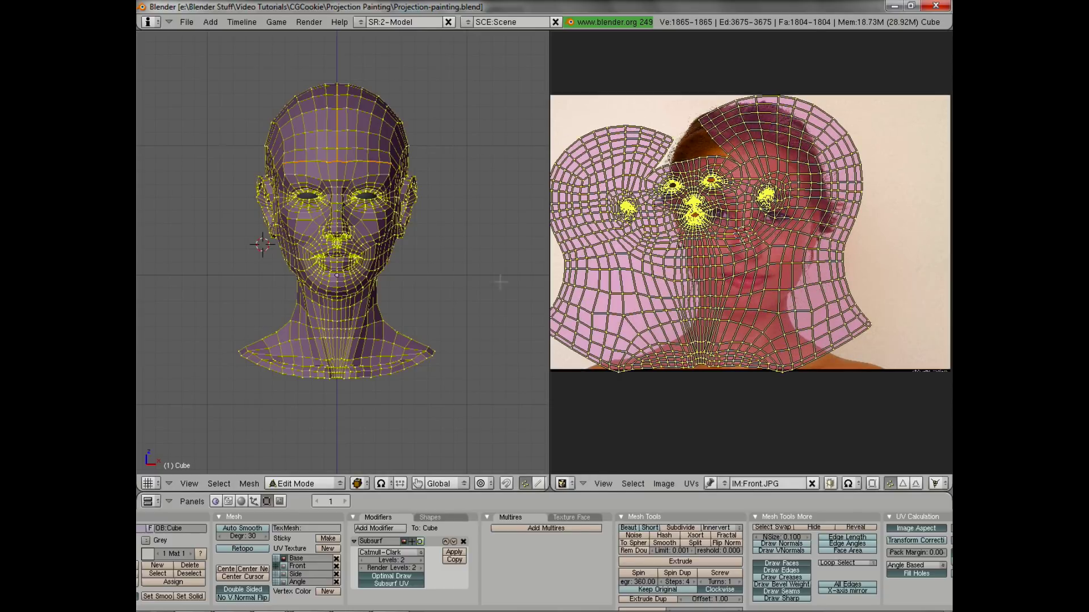
pyautogui.press('u')
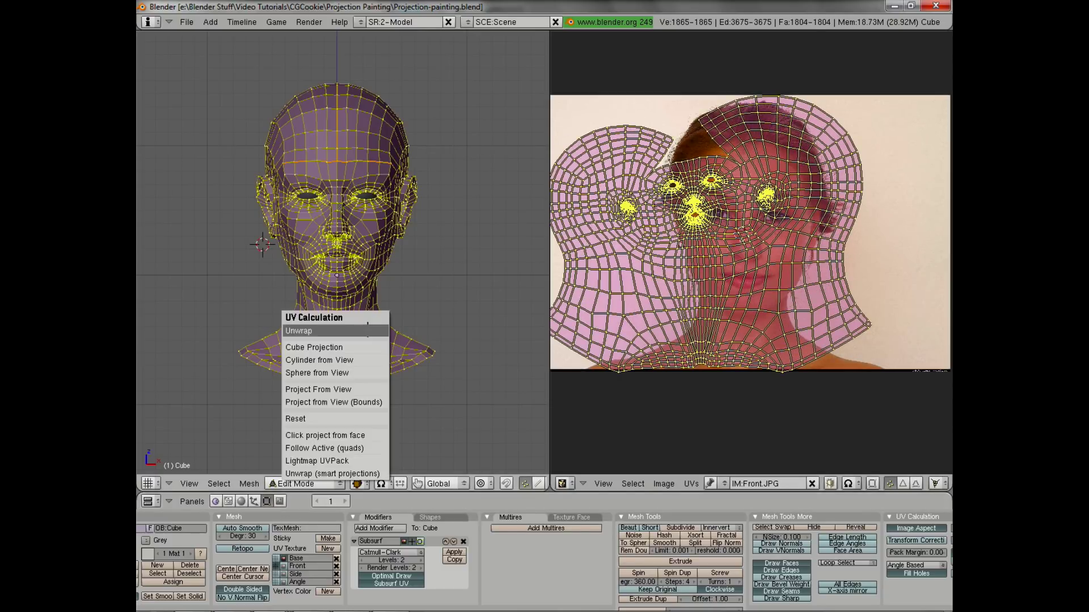
pyautogui.click(352, 389)
pyautogui.press('Home')
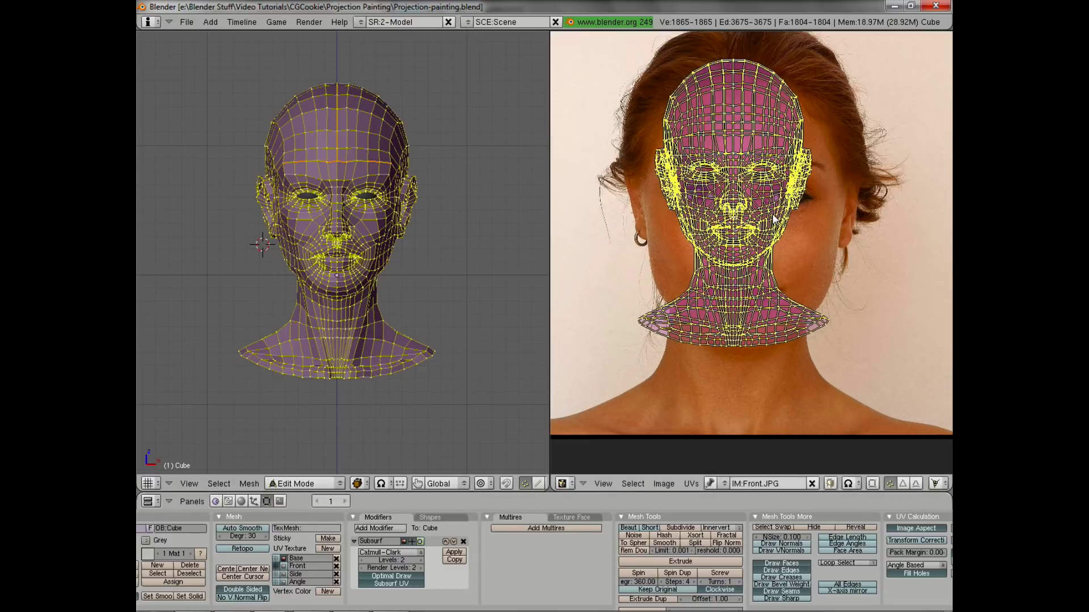
# Move and scale up the Front UV layout until its facial features line up with the face in the photo
pyautogui.press('g')
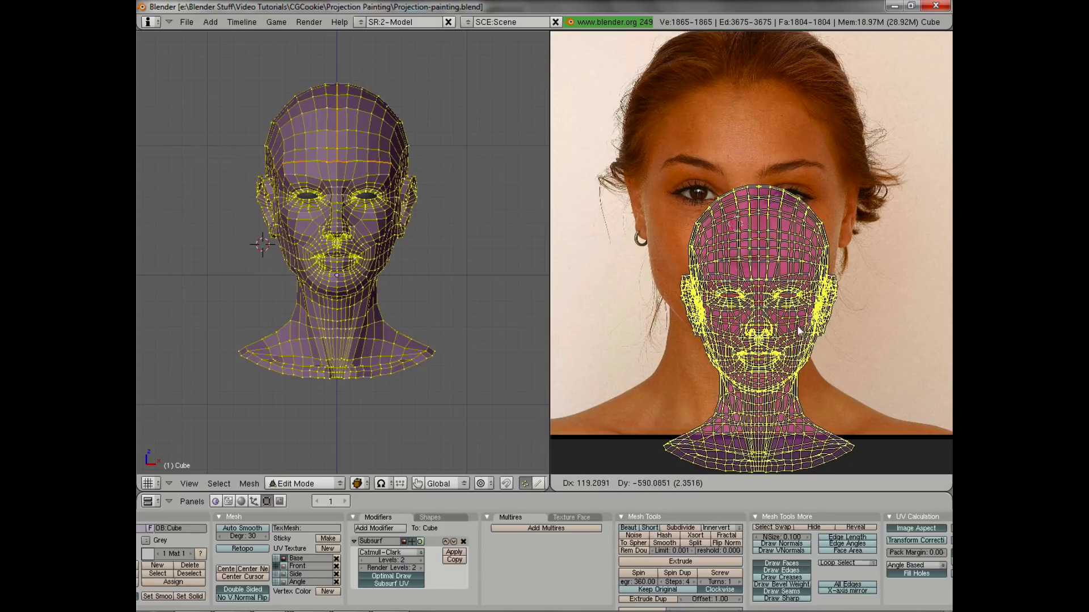
pyautogui.click(797, 286)
pyautogui.press('s')
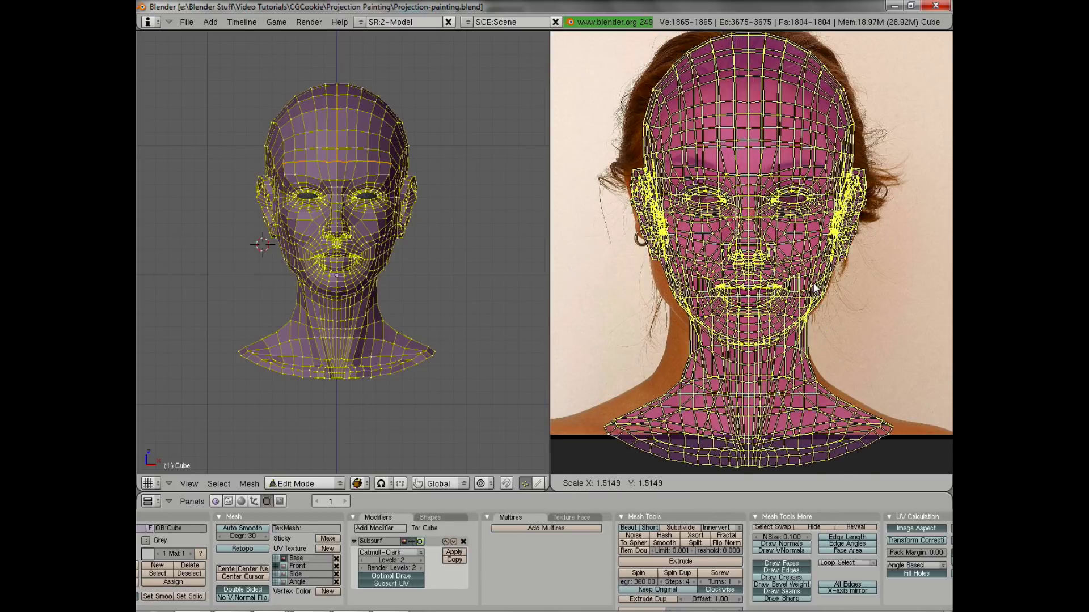
pyautogui.click(815, 284)
pyautogui.press('g')
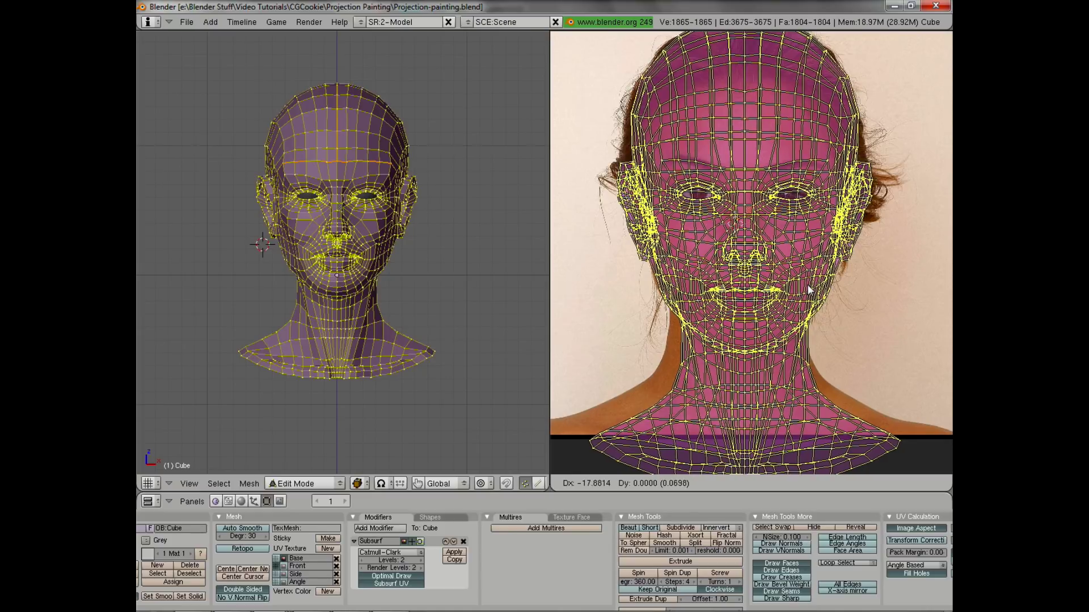
pyautogui.click(801, 285)
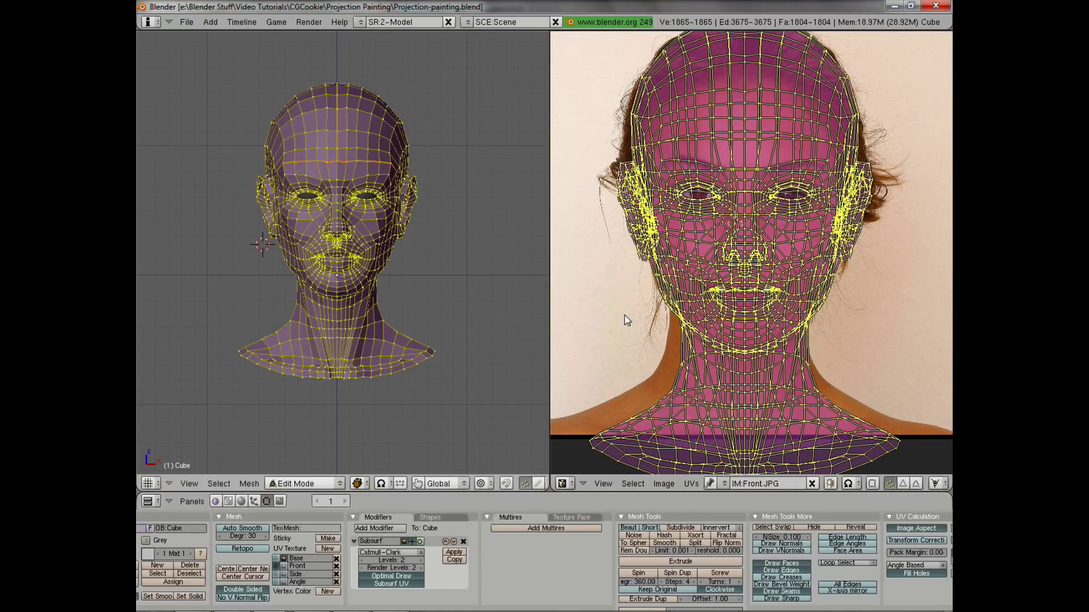
# Deselect the rear half of the head from the side view so only front vertices show in the UV layout
pyautogui.scroll(-3, 826, 327)
pyautogui.press('KP_3')
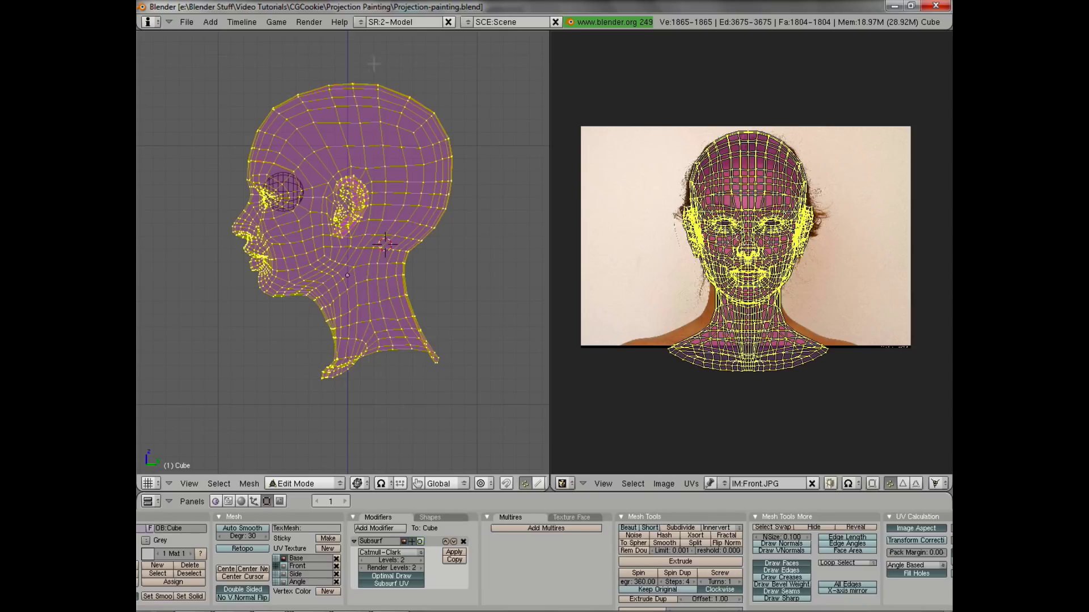
pyautogui.press('b')
pyautogui.moveTo(372, 63); pyautogui.dragTo(468, 382, button='right')
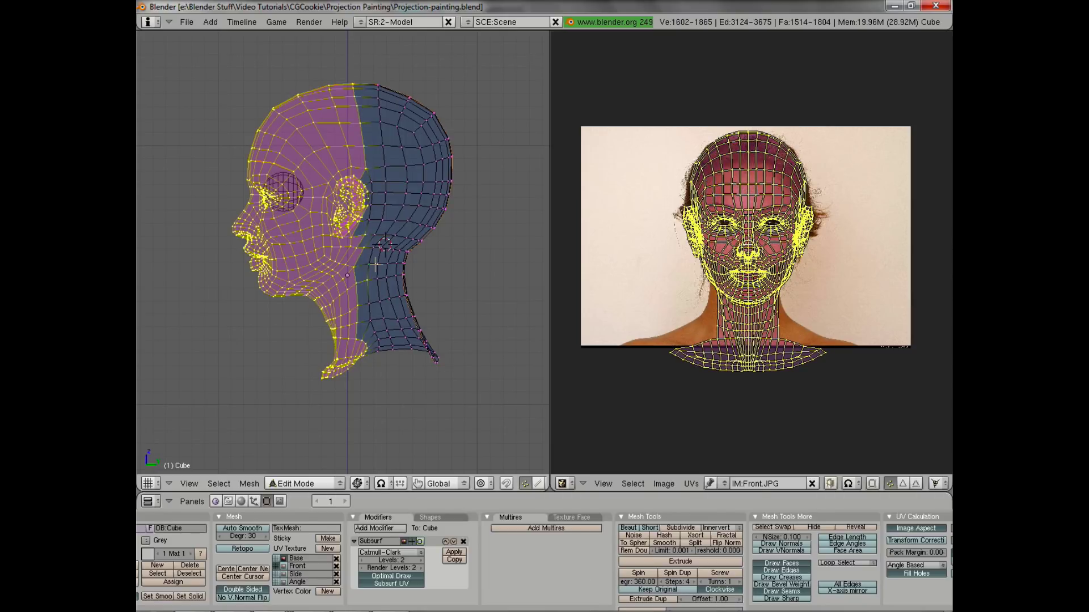
pyautogui.press('KP_1')
pyautogui.scroll(4, 779, 335)
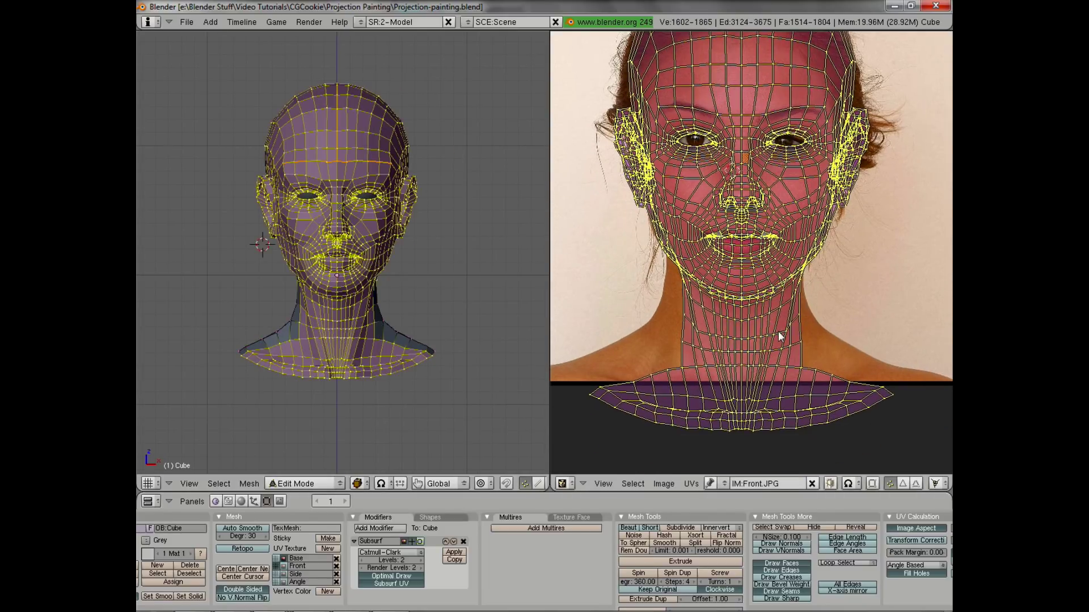
# Add the outer neck and shoulder vertices to the selection from the front and deselect those at the back of the neck
pyautogui.press('z')
pyautogui.press('b')
pyautogui.moveTo(462, 418); pyautogui.dragTo(375, 306)
pyautogui.press('KP_3')
pyautogui.press('z')
pyautogui.press('b')
pyautogui.moveTo(390, 257); pyautogui.dragTo(477, 350, button='right')
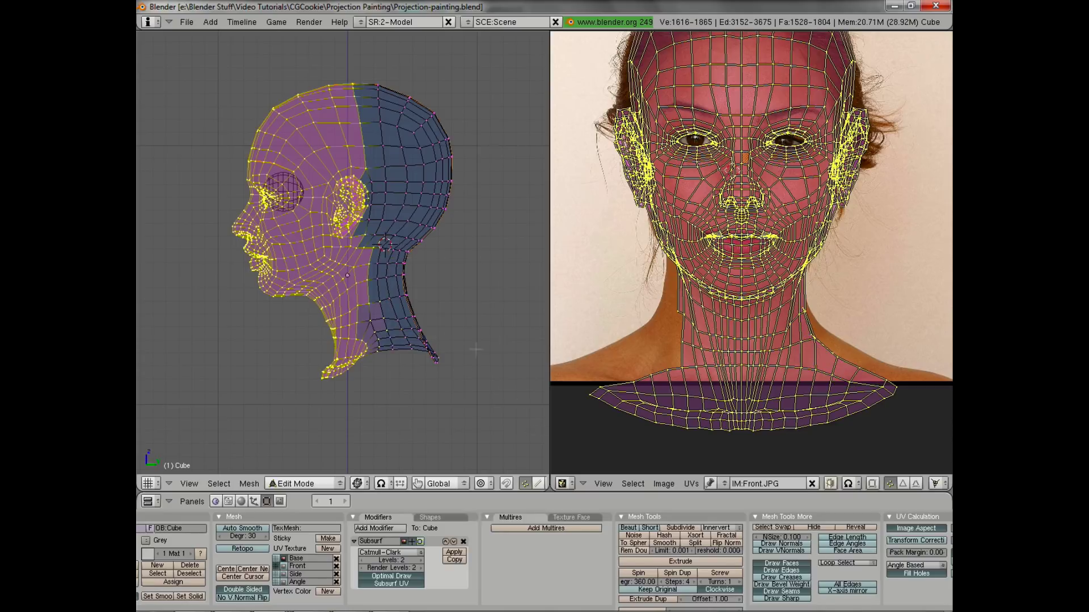
# Extend the selection with the remaining vertices along the side of the neck and return to the front view
pyautogui.press('b')
pyautogui.moveTo(366, 321)
pyautogui.mouseDown()
pyautogui.moveTo(401, 354)
pyautogui.moveTo(358, 287)
pyautogui.mouseUp()
pyautogui.press('b')
pyautogui.press('KP_1')
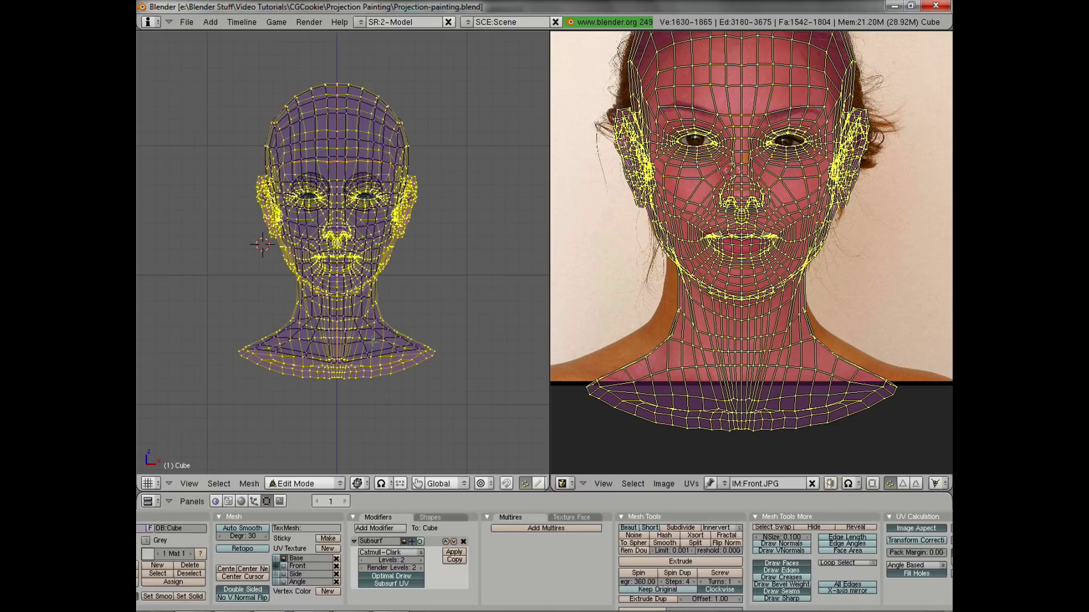
pyautogui.scroll(-1, 850, 278)
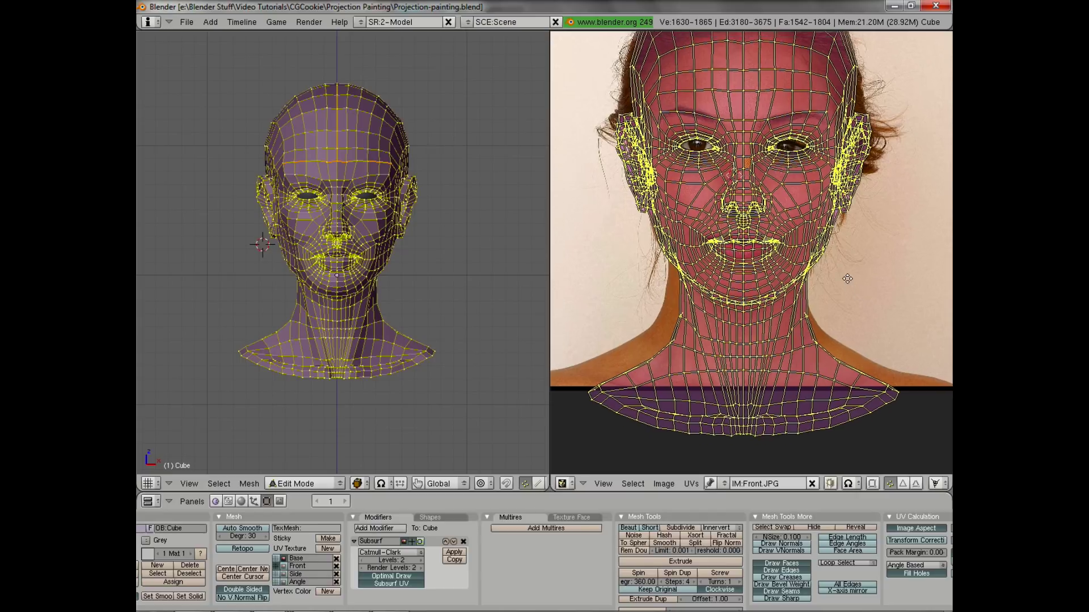
pyautogui.scroll(3, 851, 278)
pyautogui.scroll(-2, 850, 278)
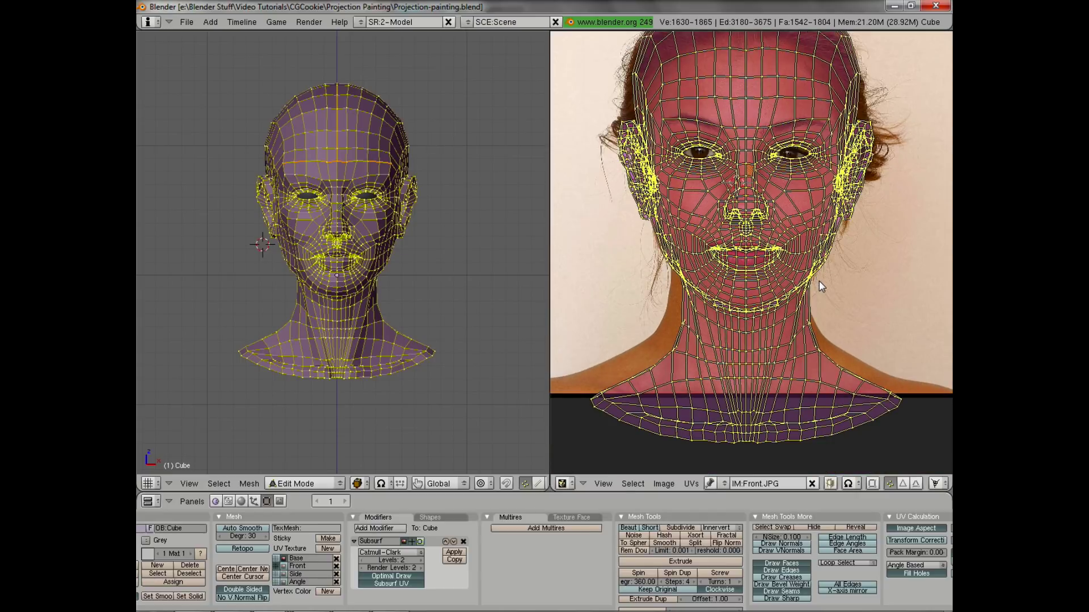
# Enable proportional editing and move the lower lip UVs with smooth falloff to match the lower lip in the photo
pyautogui.press('o')
pyautogui.scroll(6, 780, 265)
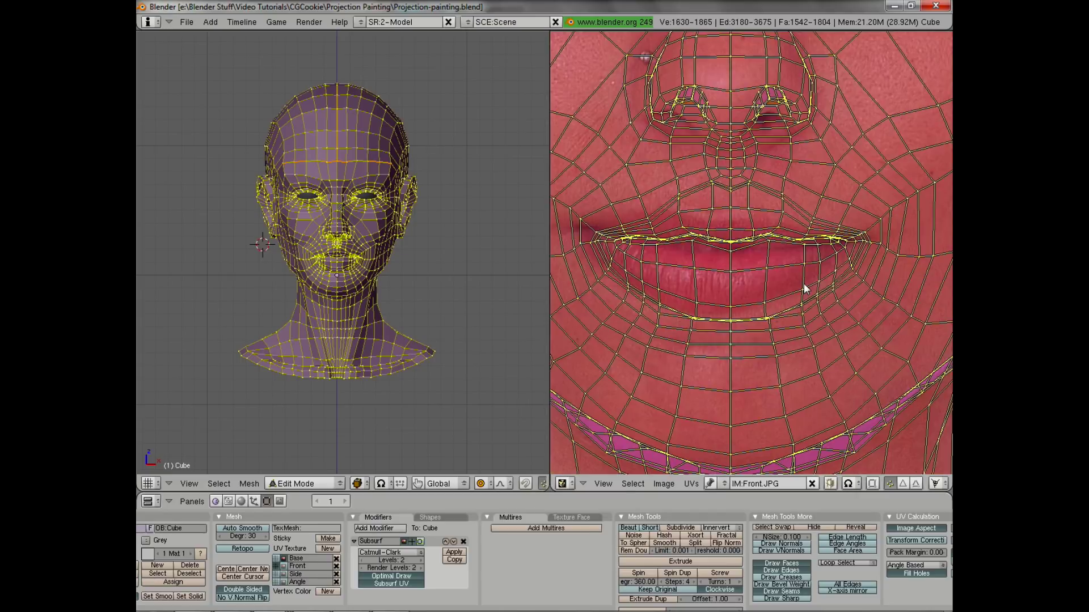
pyautogui.press('a')
pyautogui.rightClick(858, 277)
pyautogui.press('g')
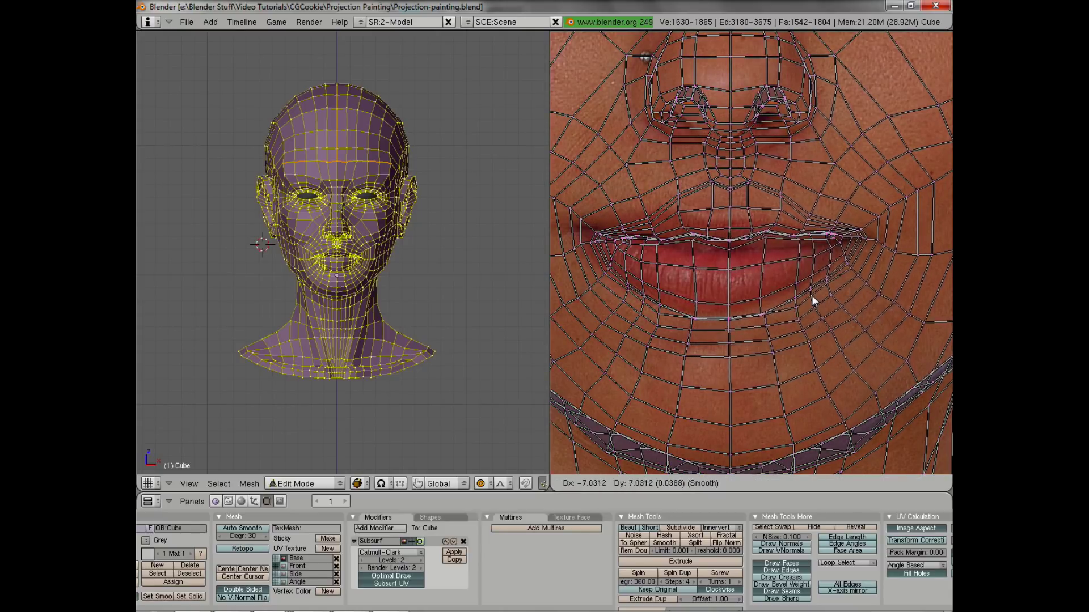
pyautogui.scroll(-10, 811, 291)
pyautogui.click(732, 314)
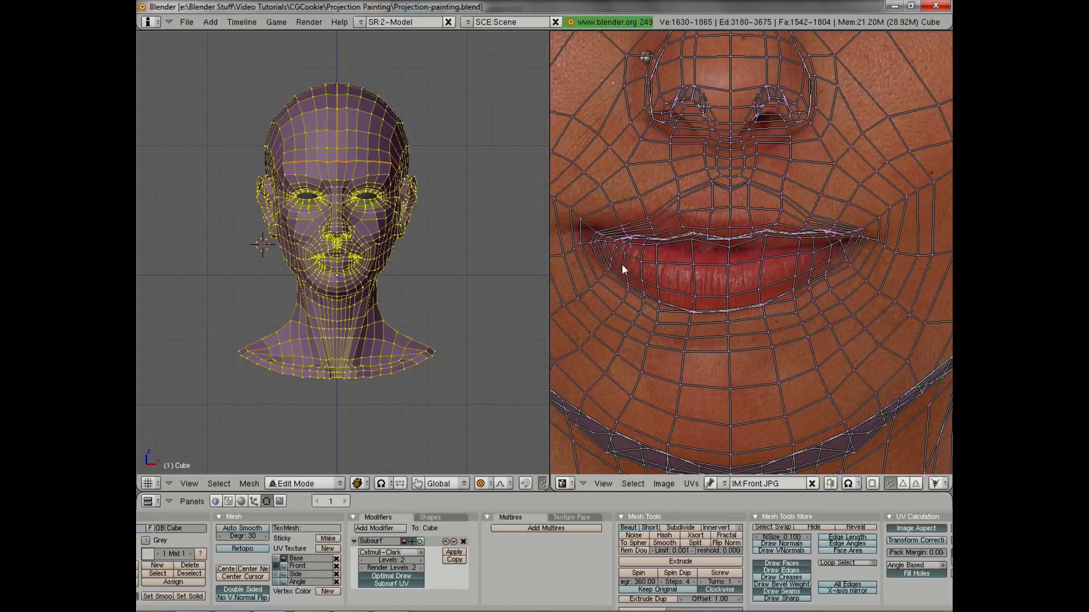
# Move the UVs at the left mouth corner and adjoining lower lip onto the photo's lip outline
pyautogui.press('g')
pyautogui.click(575, 226)
pyautogui.press('g')
pyautogui.click(628, 284)
# Move the UVs at the base of the nose and the left nostril wing to match the nose in the photo
pyautogui.moveTo(768, 168); pyautogui.dragTo(761, 255, button='middle')
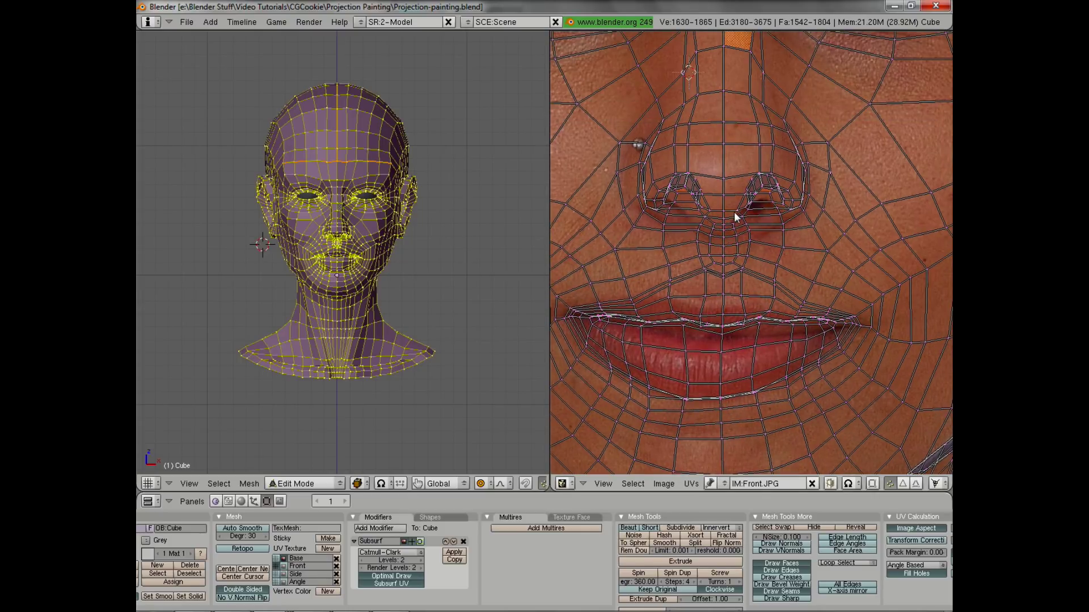
pyautogui.press('g')
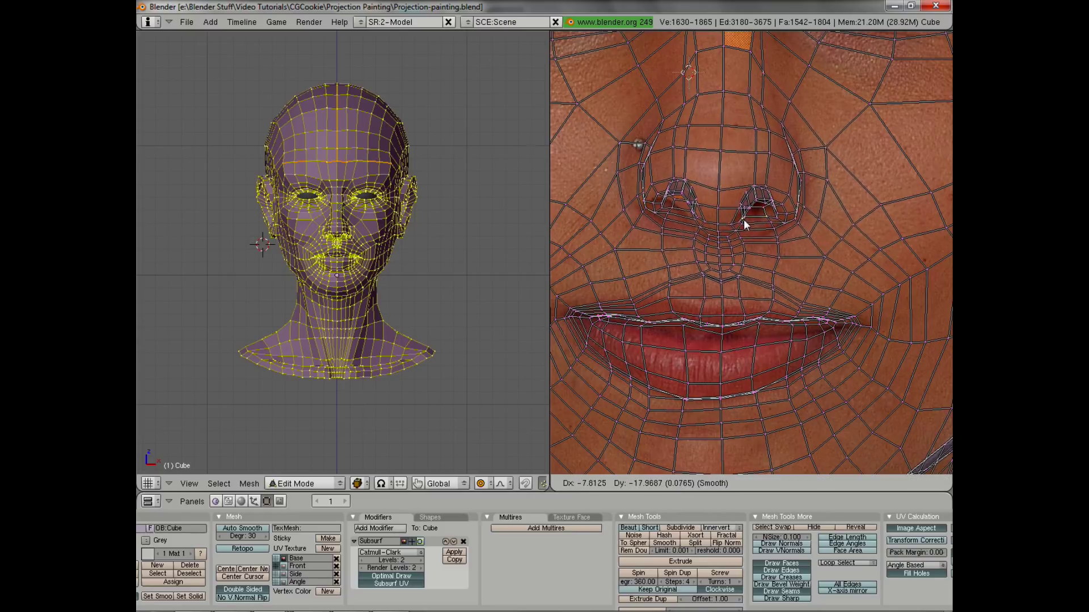
pyautogui.click(744, 223)
pyautogui.press('g')
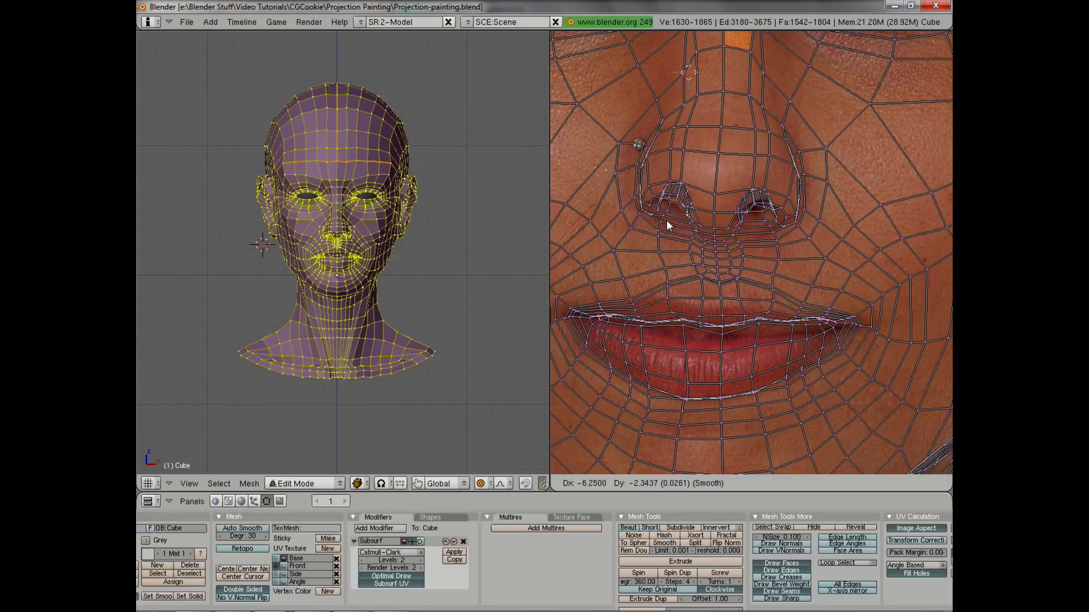
pyautogui.click(638, 203)
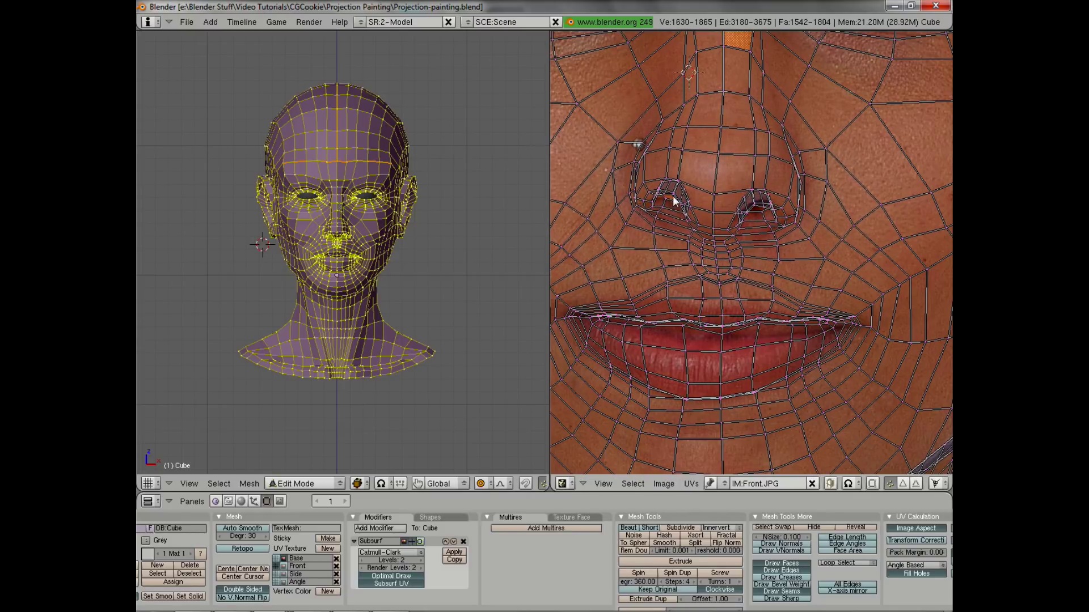
# Adjust the UVs around both nostril openings to fit the nostrils in the photo
pyautogui.press('g')
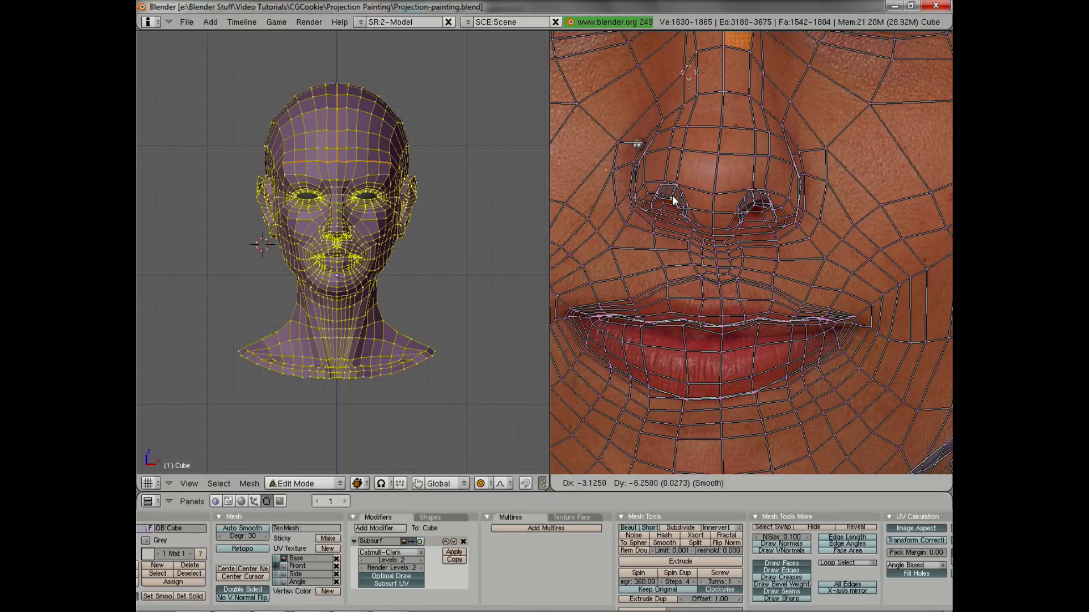
pyautogui.click(672, 197)
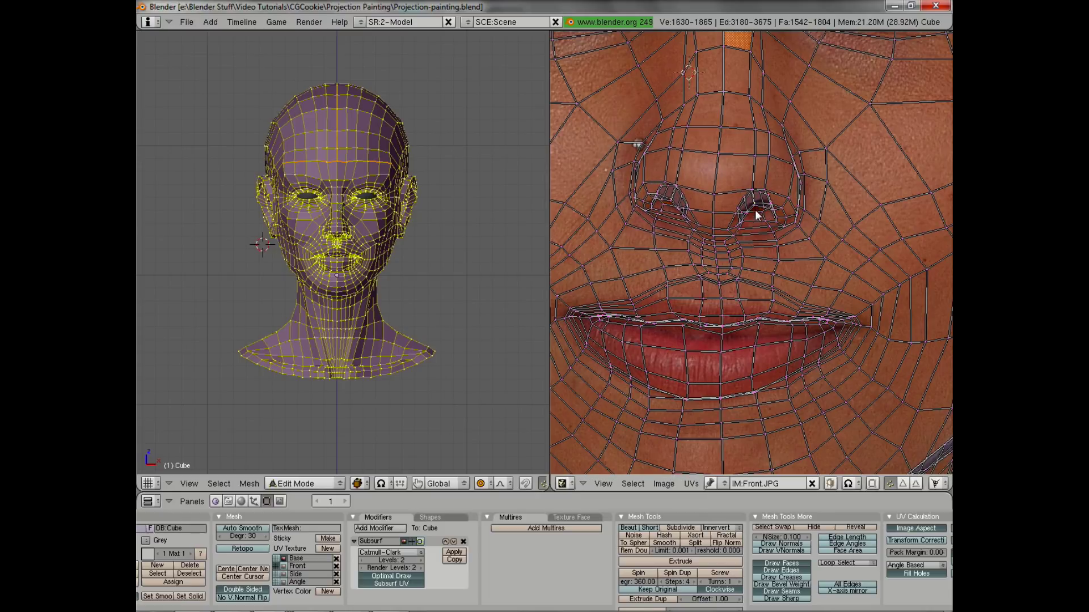
pyautogui.press('g')
pyautogui.click(755, 204)
pyautogui.press('g')
pyautogui.click(753, 215)
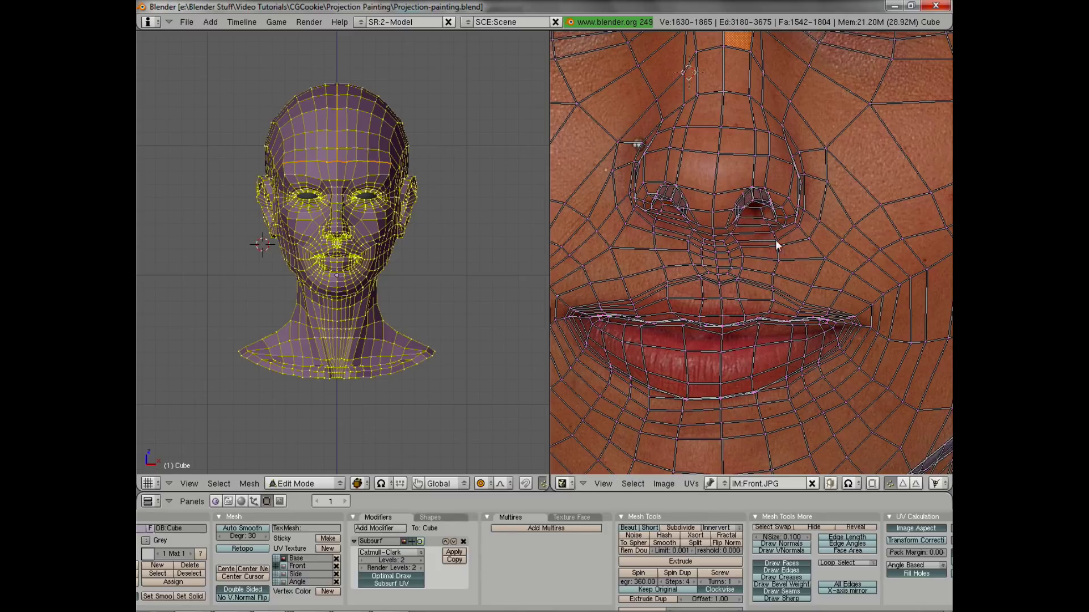
# Move the UVs below the right nostril and along the philtrum to match the photo's nose base and upper lip dip
pyautogui.press('g')
pyautogui.click(764, 226)
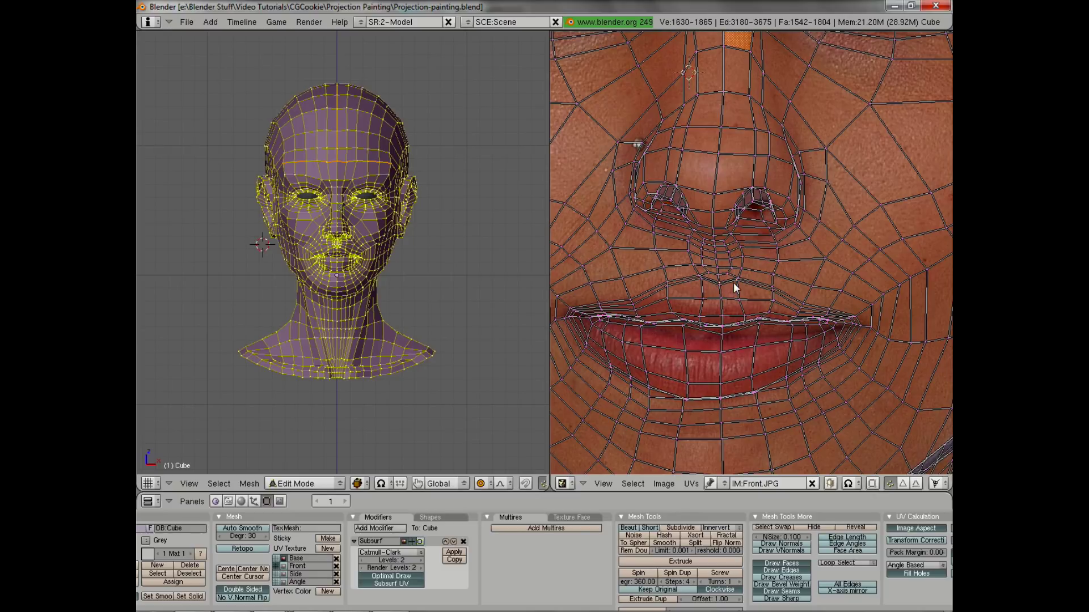
pyautogui.press('g')
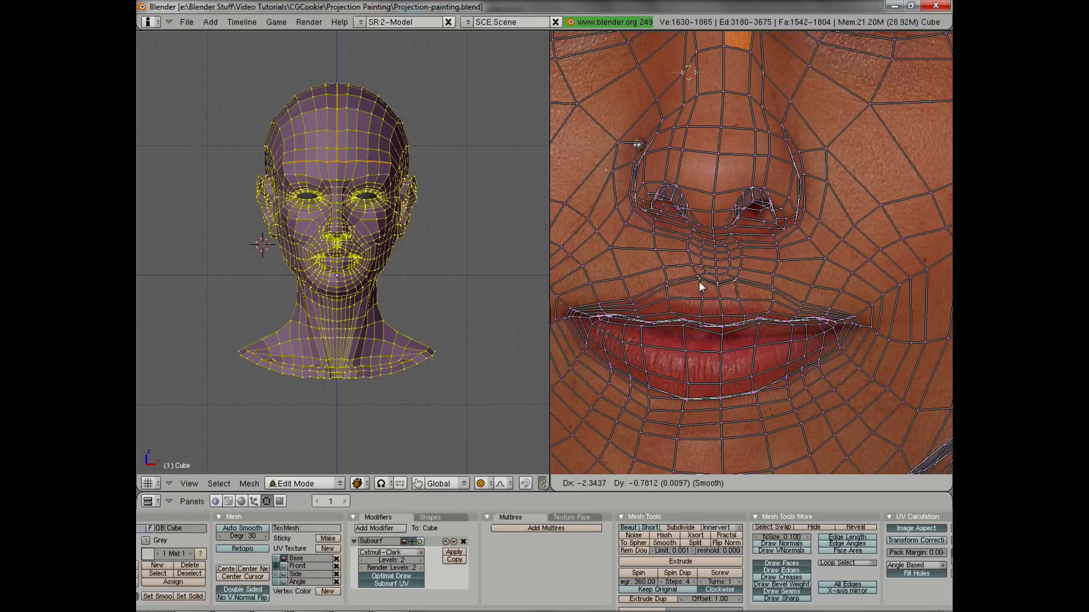
pyautogui.click(694, 303)
# Move the UVs where the lips meet, from the middle to the right side, onto the photo's mouth line
pyautogui.rightClick(722, 334)
pyautogui.press('g')
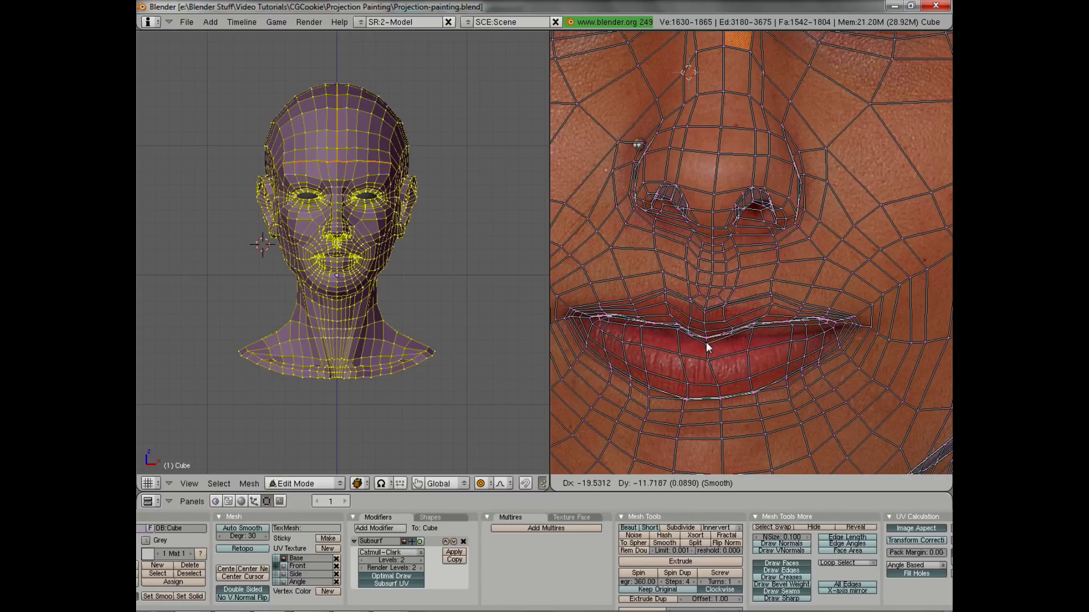
pyautogui.click(706, 347)
pyautogui.press('g')
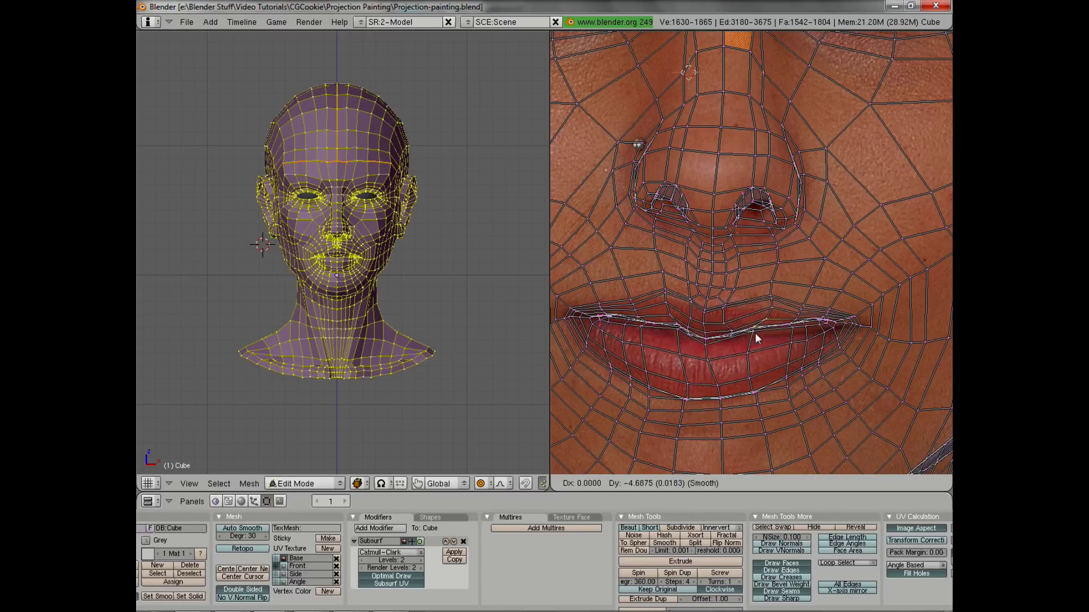
pyautogui.click(800, 323)
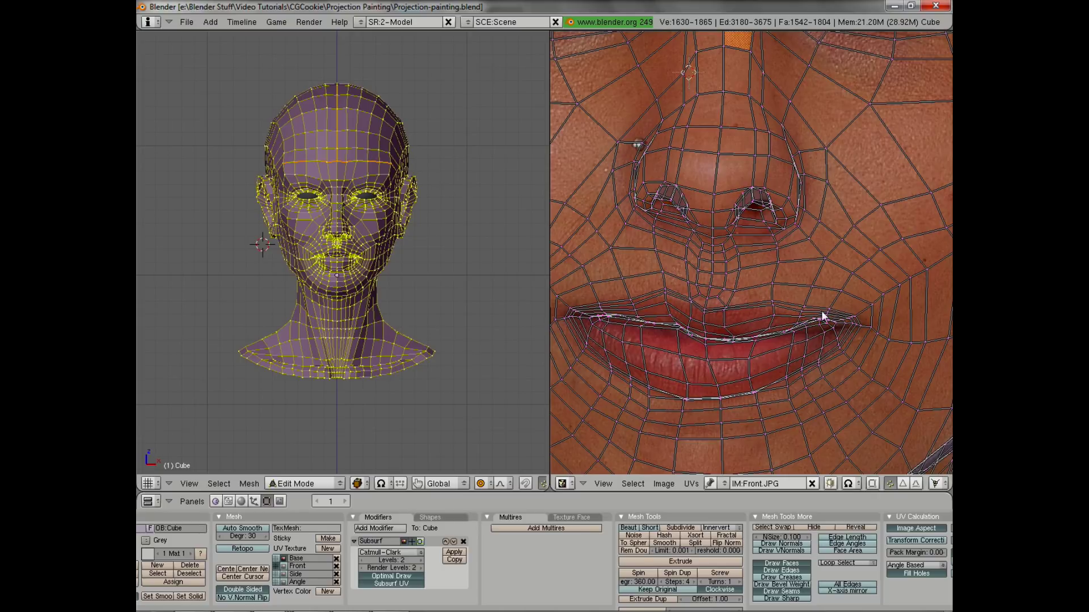
pyautogui.press('g')
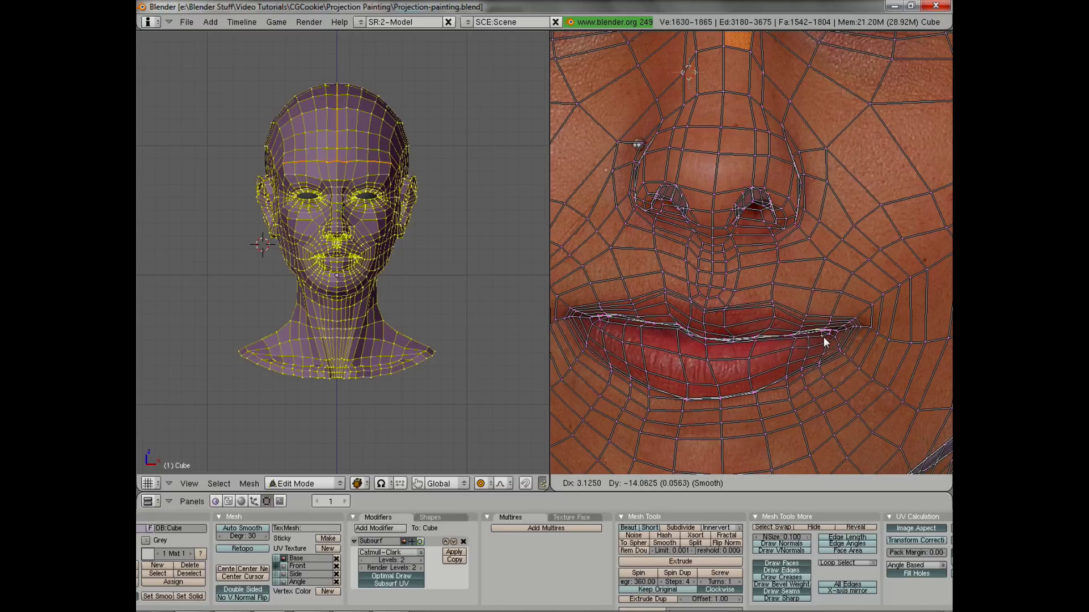
pyautogui.click(823, 337)
# Adjust the upper lip UVs from right to left to follow the upper lip in the photo
pyautogui.press('g')
pyautogui.click(767, 309)
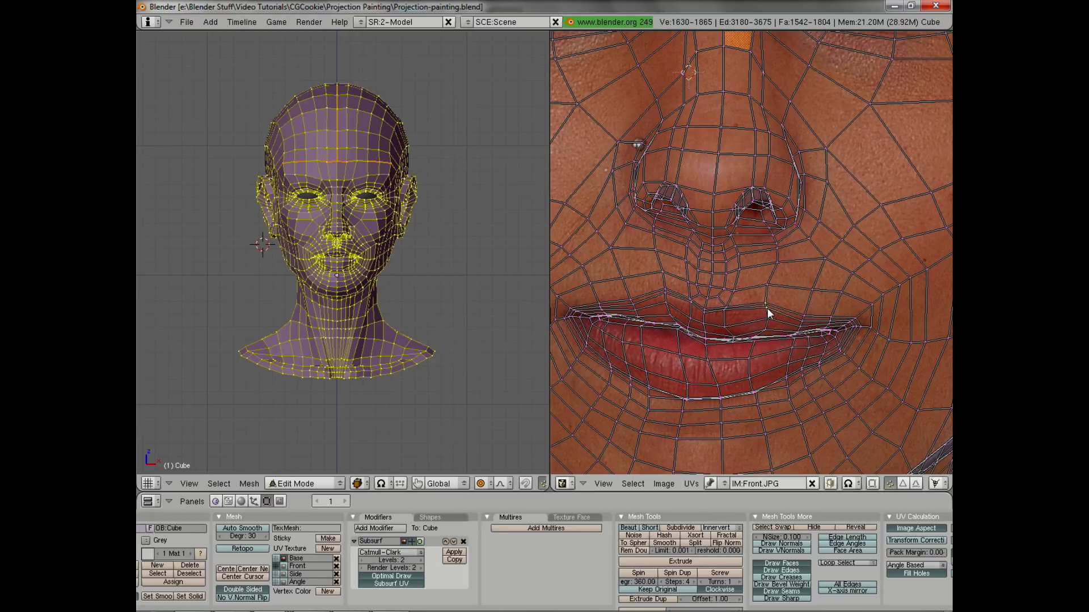
pyautogui.press('g')
pyautogui.click(716, 314)
pyautogui.press('g')
pyautogui.click(670, 322)
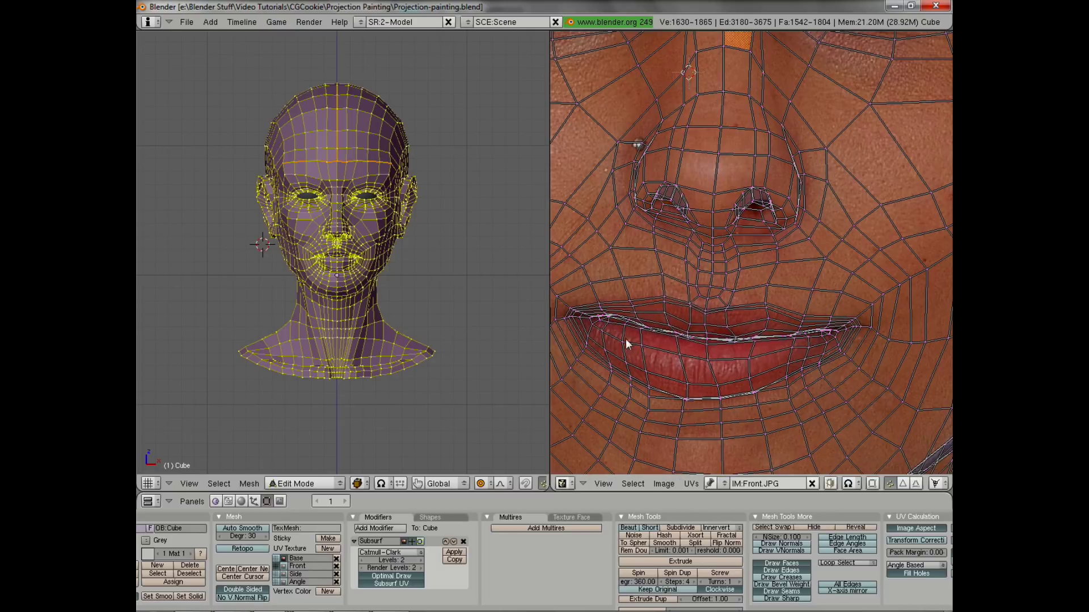
# Move the UVs at the left mouth corner and the bottom edge of the lower lip onto the photo's lip outline
pyautogui.moveTo(563, 323); pyautogui.dragTo(591, 325, button='middle')
pyautogui.press('g')
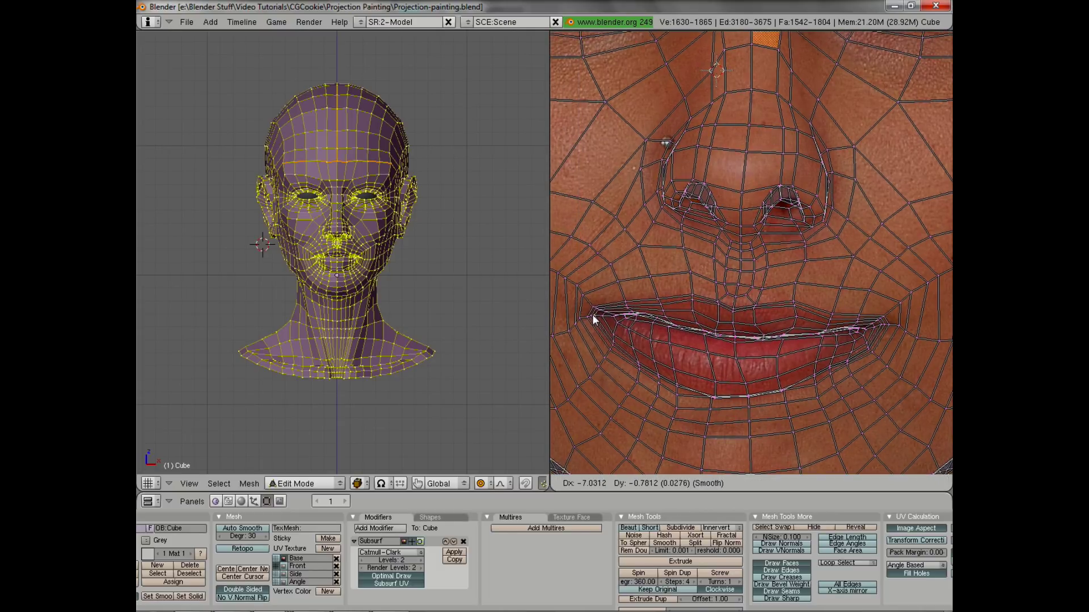
pyautogui.click(593, 314)
pyautogui.press('g')
pyautogui.click(723, 400)
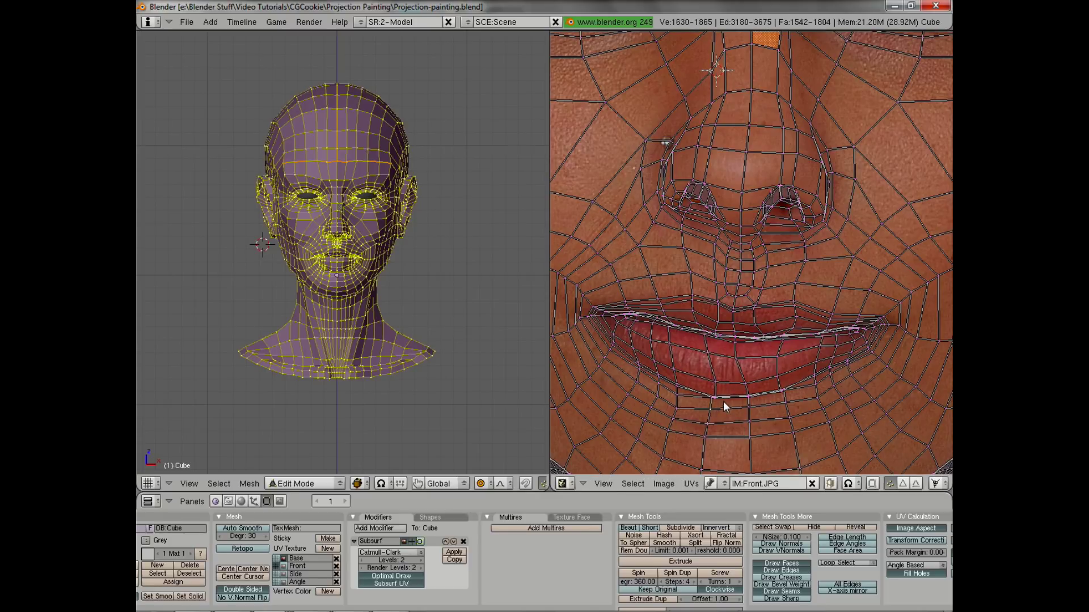
# Fit the UVs at the right mouth corner and the adjoining lower lip to the photo's lip outline
pyautogui.press('g')
pyautogui.click(842, 361)
pyautogui.press('g')
pyautogui.click(859, 349)
pyautogui.press('g')
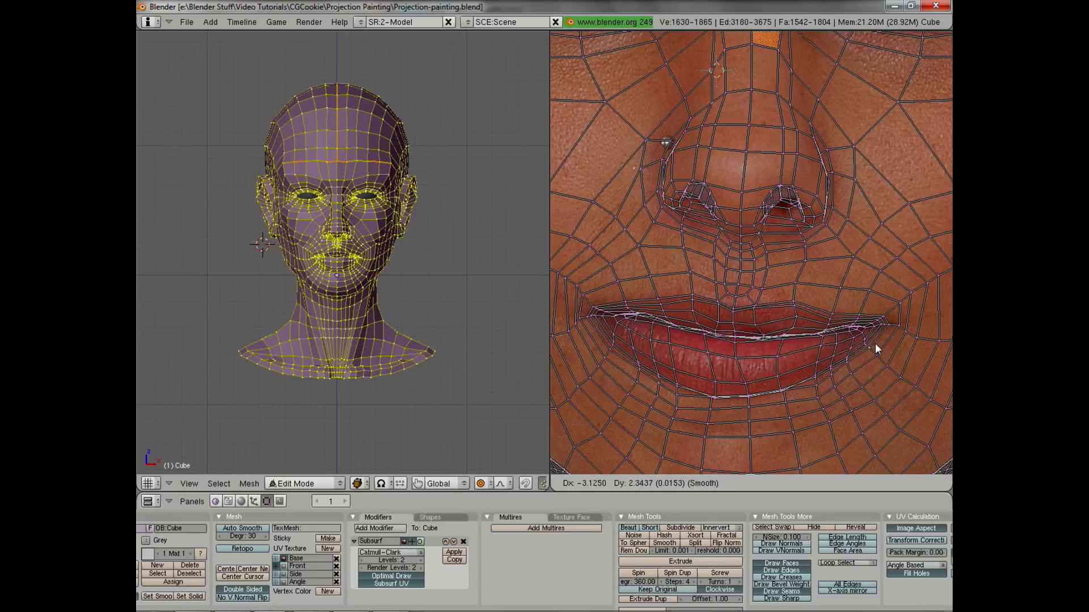
pyautogui.click(874, 343)
pyautogui.press('g')
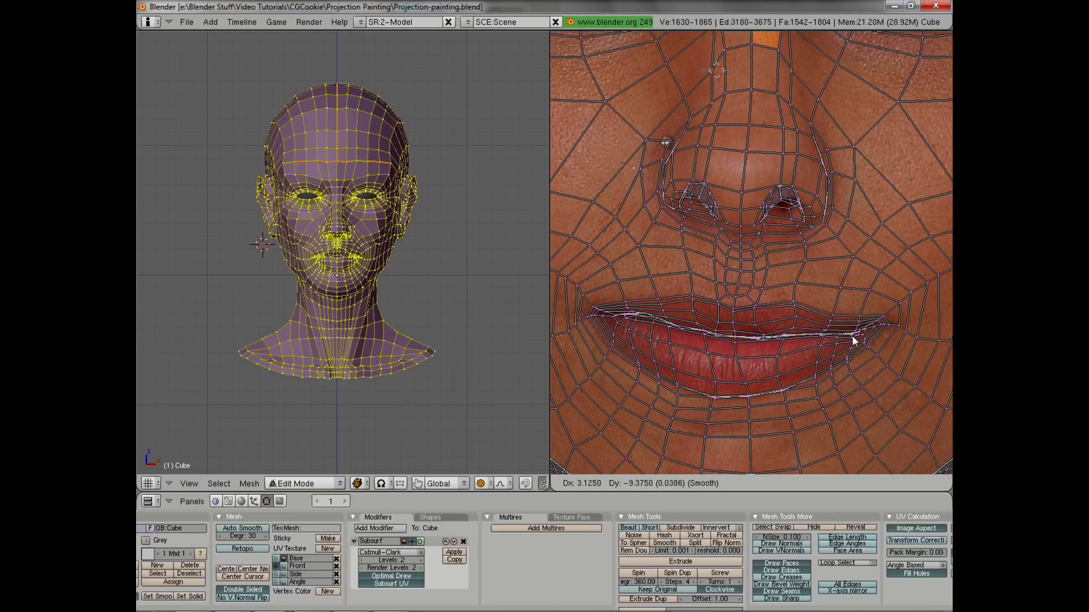
pyautogui.click(857, 332)
pyautogui.press('g')
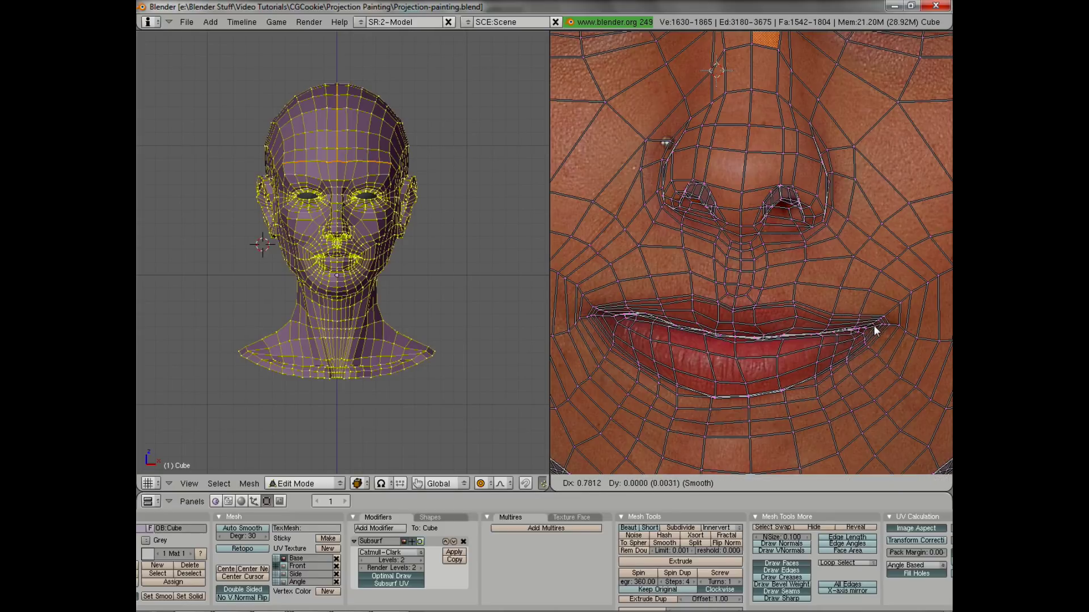
pyautogui.click(876, 326)
# Move the UVs at the right-hand eye's inner corner onto the tear duct in the photo
pyautogui.scroll(-3, 759, 295)
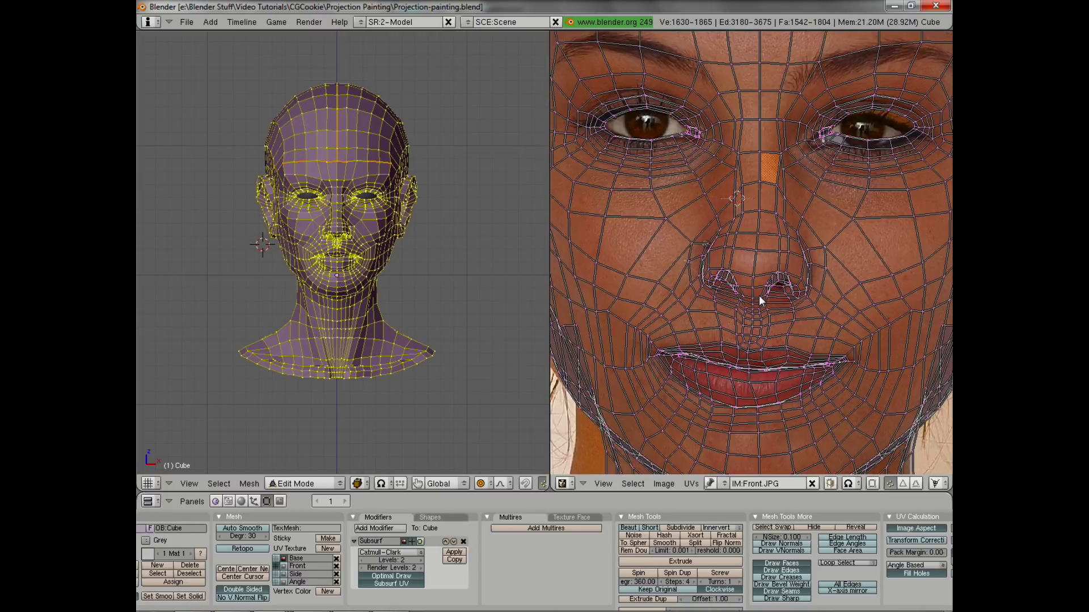
pyautogui.scroll(3, 737, 322)
pyautogui.moveTo(663, 295); pyautogui.dragTo(686, 291, button='middle')
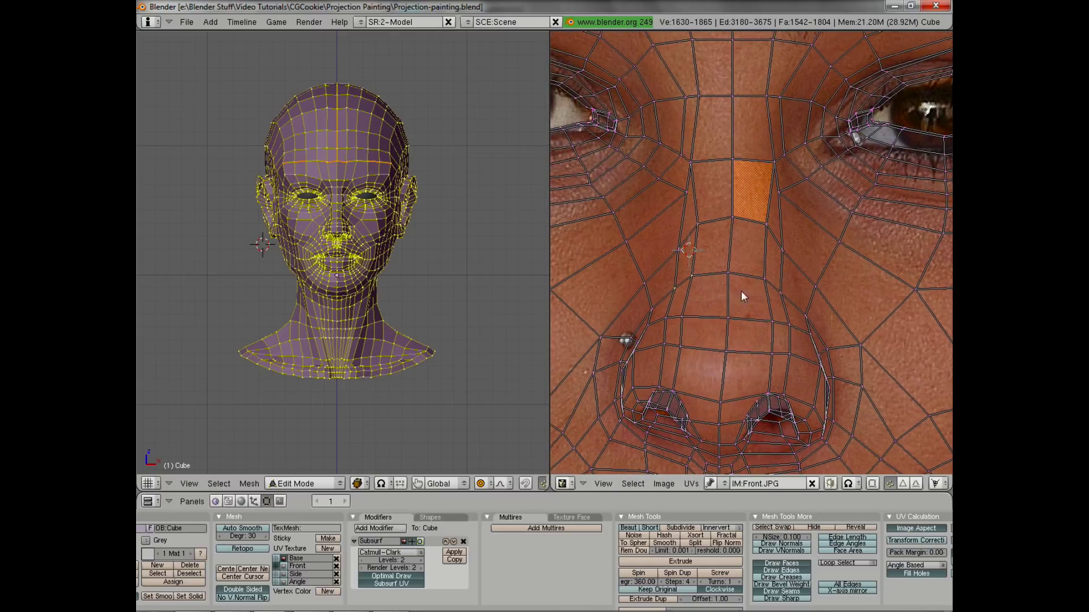
pyautogui.scroll(-2, 740, 291)
pyautogui.moveTo(741, 291); pyautogui.dragTo(664, 345, button='middle')
pyautogui.scroll(3, 716, 254)
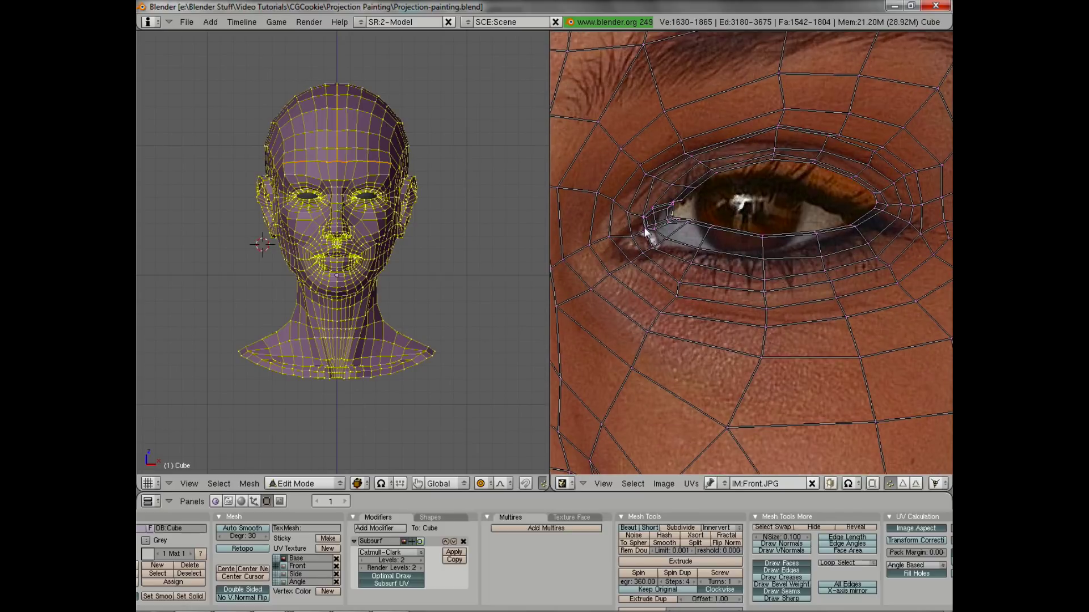
pyautogui.press('g')
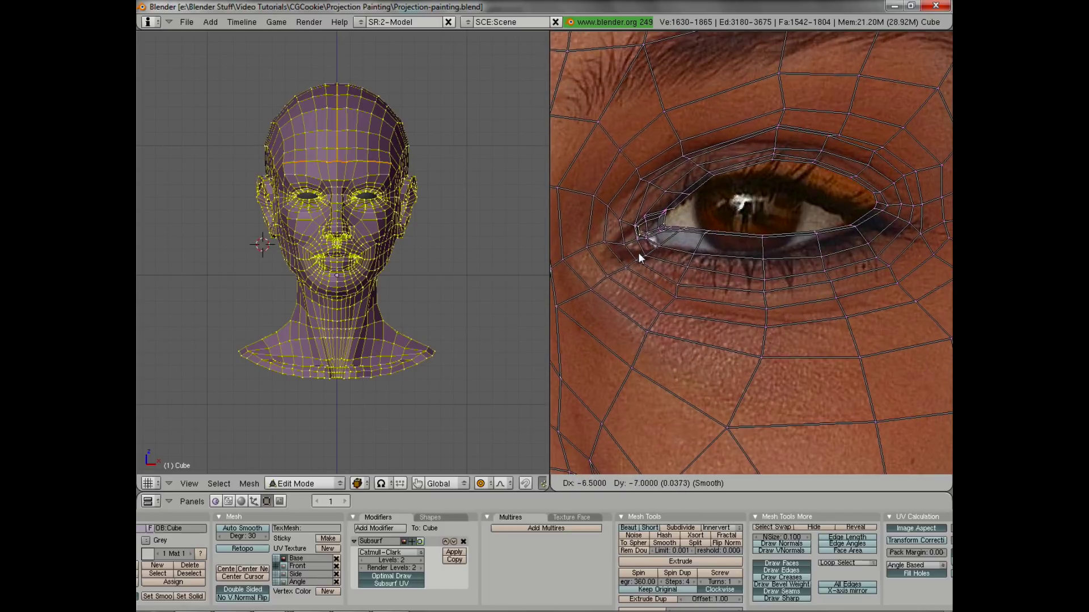
pyautogui.click(622, 266)
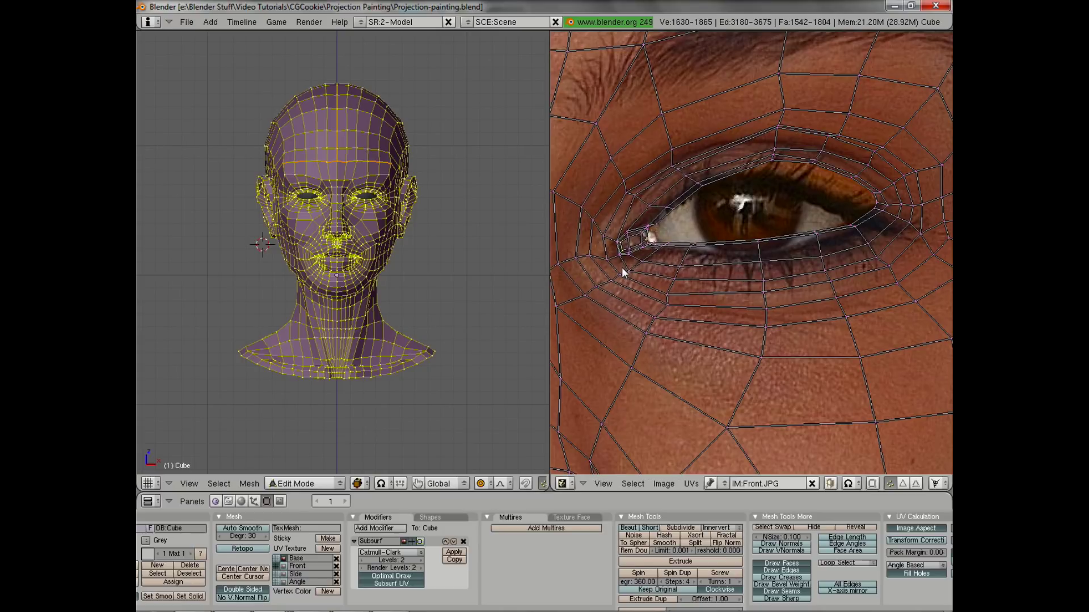
# Fit the right-hand eye's lower lid and inner upper lid UVs to the eyelid edges in the photo
pyautogui.rightClick(765, 241)
pyautogui.press('g')
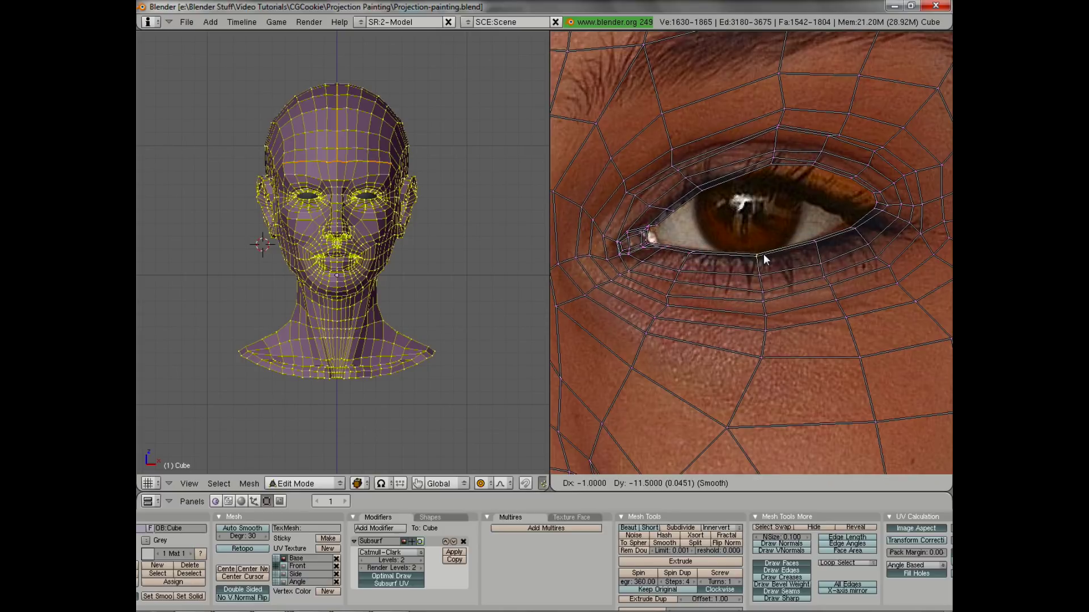
pyautogui.click(763, 253)
pyautogui.press('g')
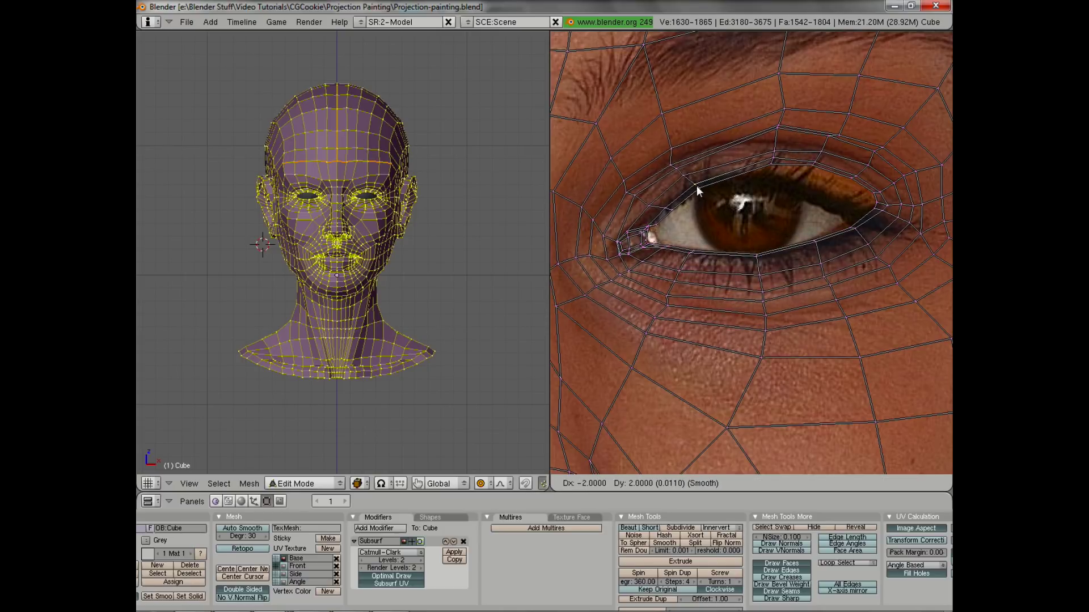
pyautogui.scroll(-3, 675, 216)
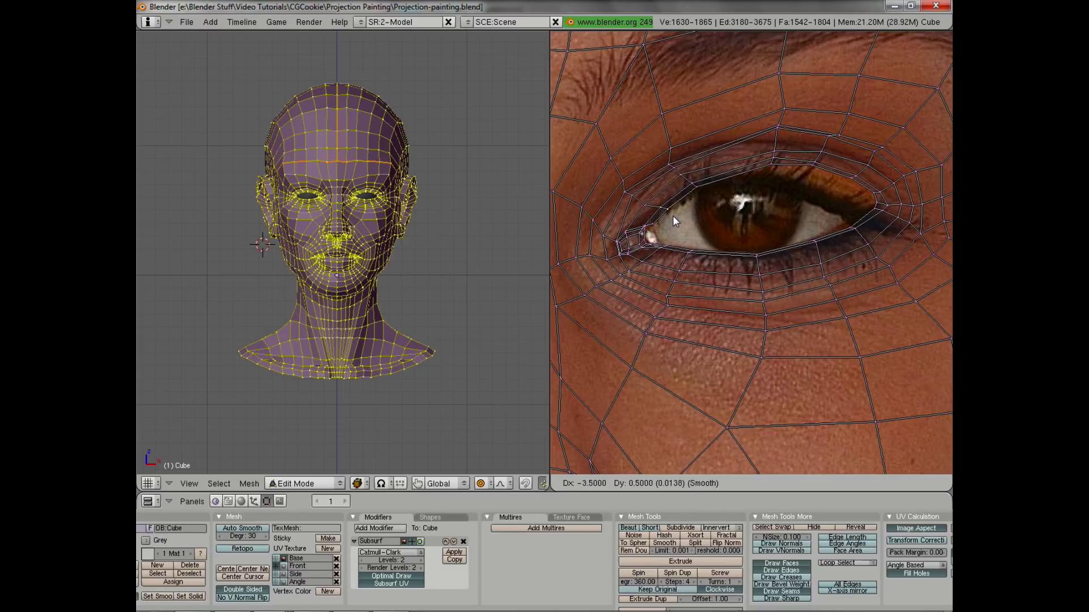
pyautogui.click(672, 215)
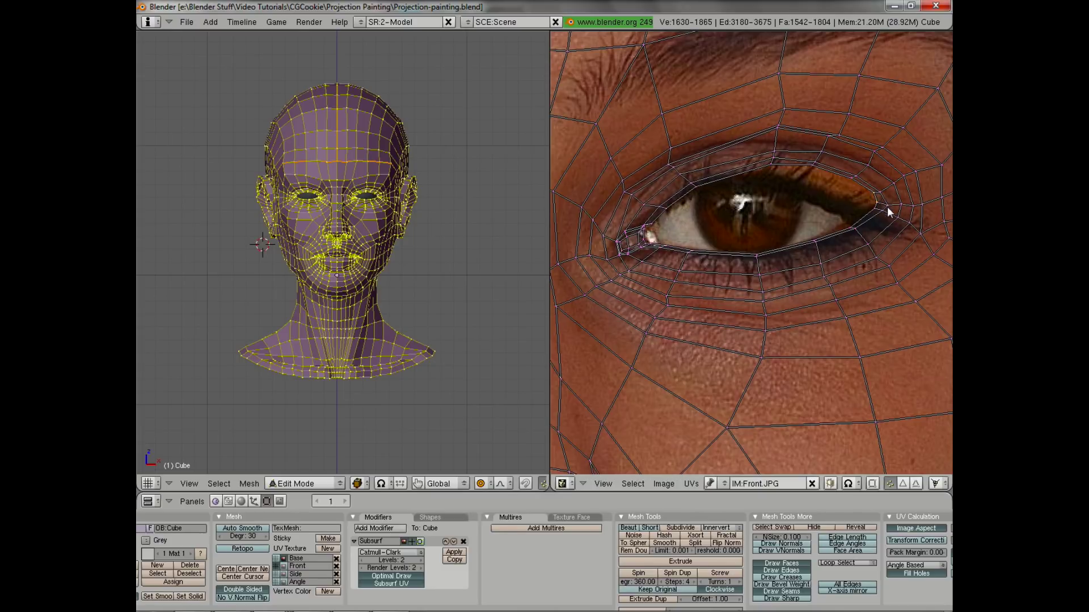
# Move the UVs at the right-hand eye's outer corner and upper lid onto the lash line in the photo
pyautogui.press('g')
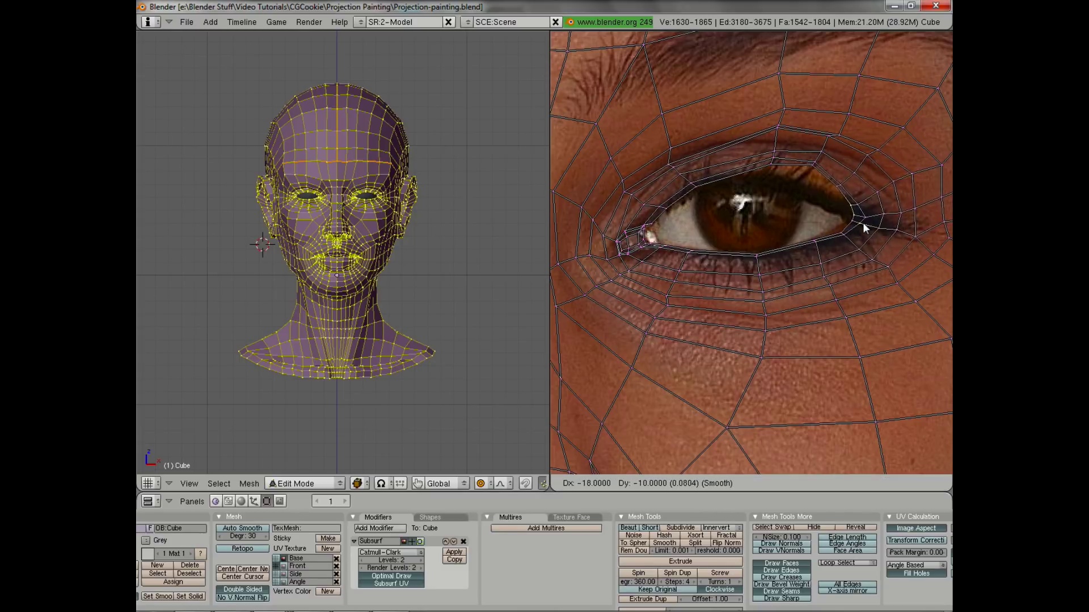
pyautogui.click(856, 222)
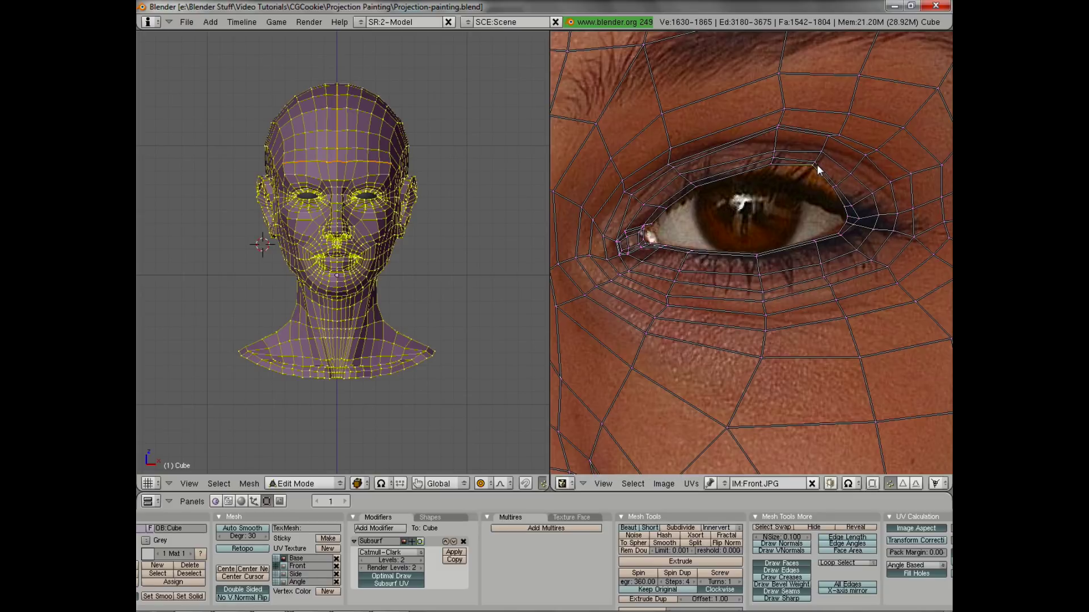
pyautogui.press('g')
pyautogui.click(806, 198)
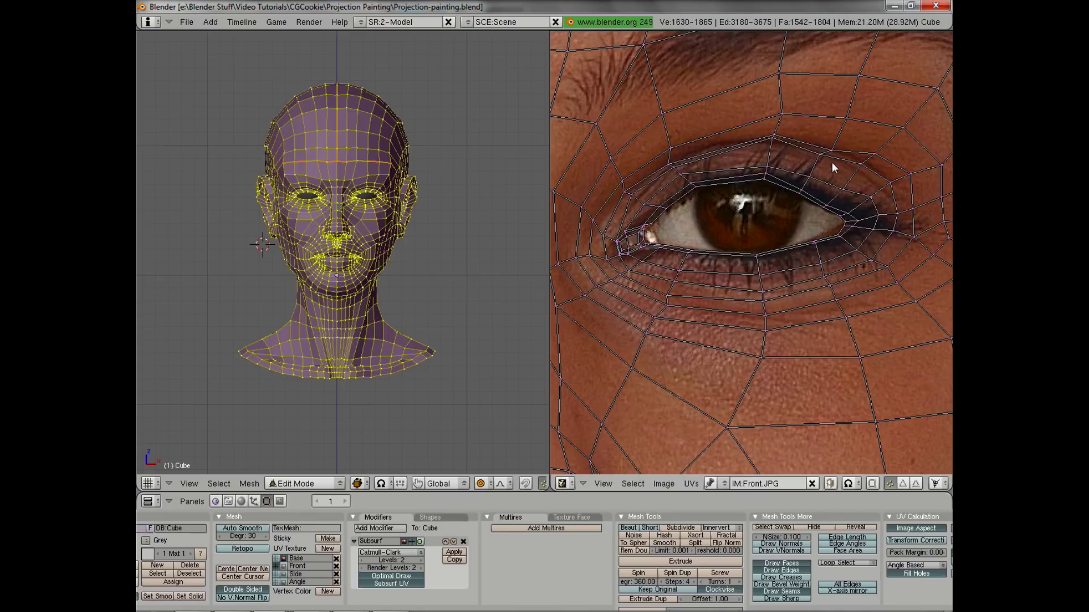
# Adjust the UVs around the right-hand eye's upper lid crease and the lid edges to follow the photo's eye shape
pyautogui.press('g')
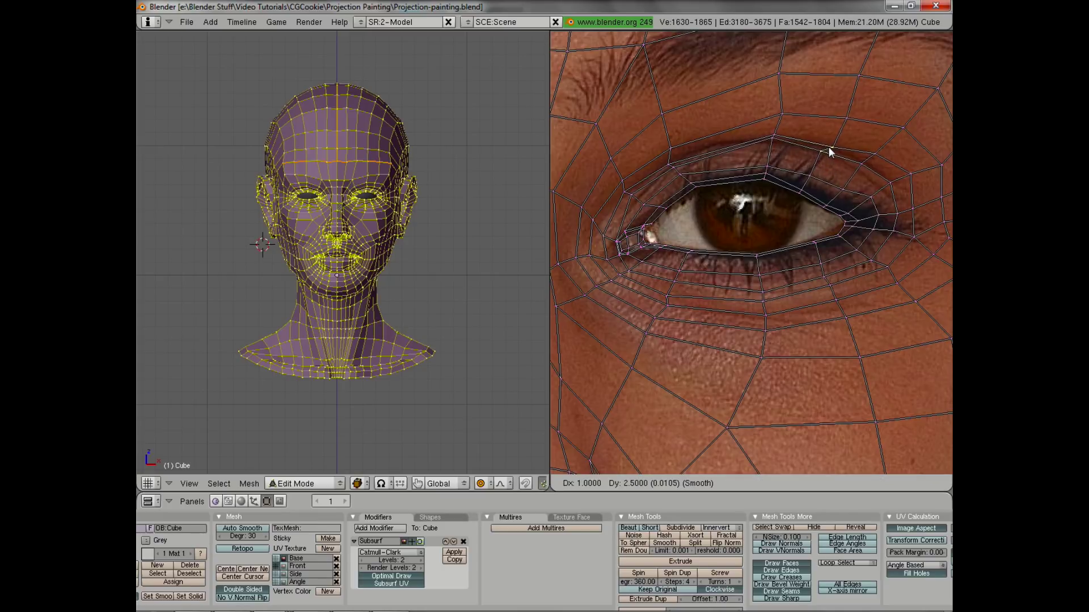
pyautogui.click(828, 145)
pyautogui.moveTo(862, 167); pyautogui.dragTo(904, 177, button='right')
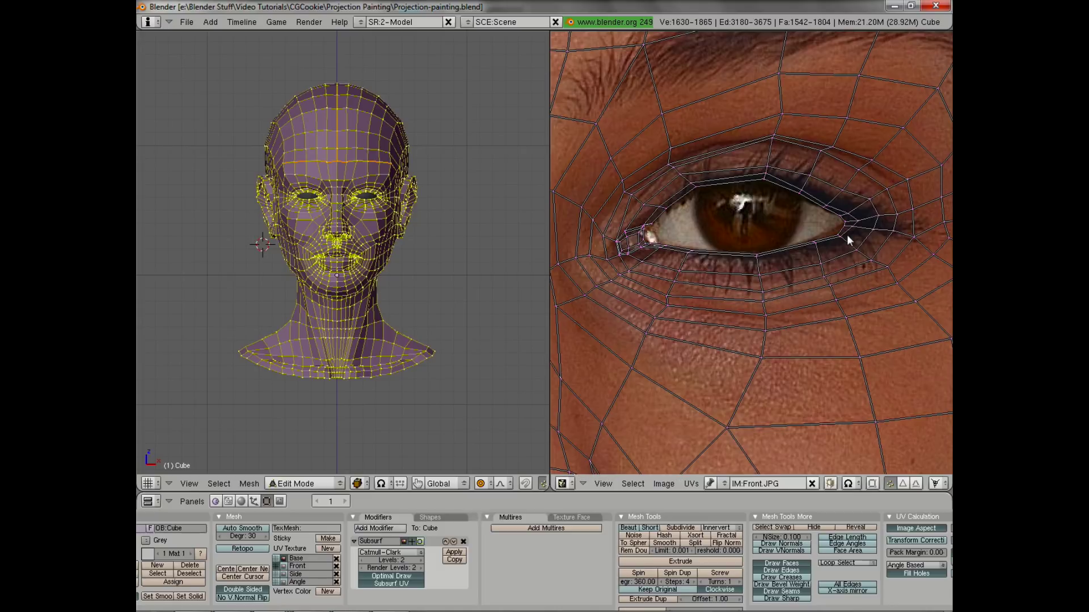
pyautogui.moveTo(839, 233); pyautogui.dragTo(835, 227, button='right')
pyautogui.moveTo(670, 166); pyautogui.dragTo(692, 182, button='middle')
pyautogui.moveTo(695, 185)
pyautogui.mouseDown(button='right')
pyautogui.moveTo(707, 170)
pyautogui.moveTo(706, 190)
pyautogui.mouseUp(button='right')
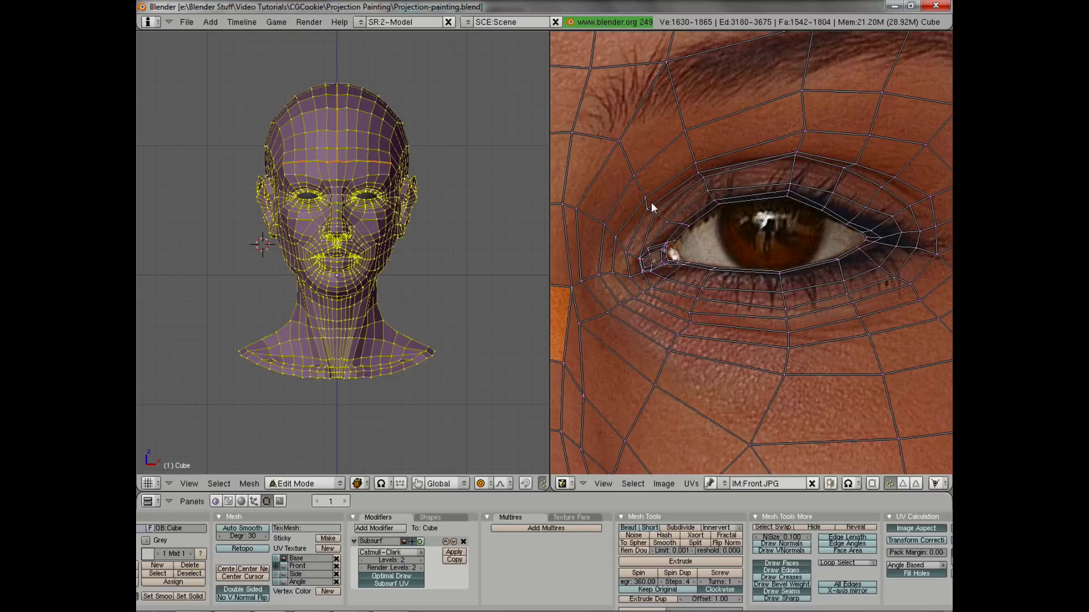
# Move the UVs beneath the right-hand eye downward to follow the lower eye socket in the photo
pyautogui.scroll(-3, 689, 260)
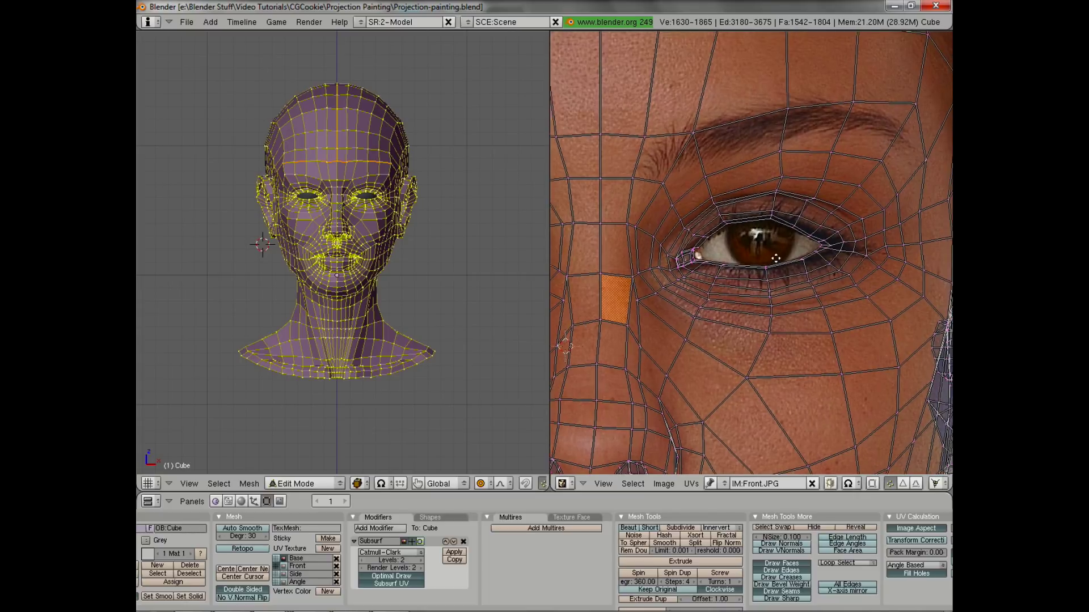
pyautogui.keyDown('ctrl'); pyautogui.scroll(-3, 696, 312); pyautogui.keyUp('ctrl')
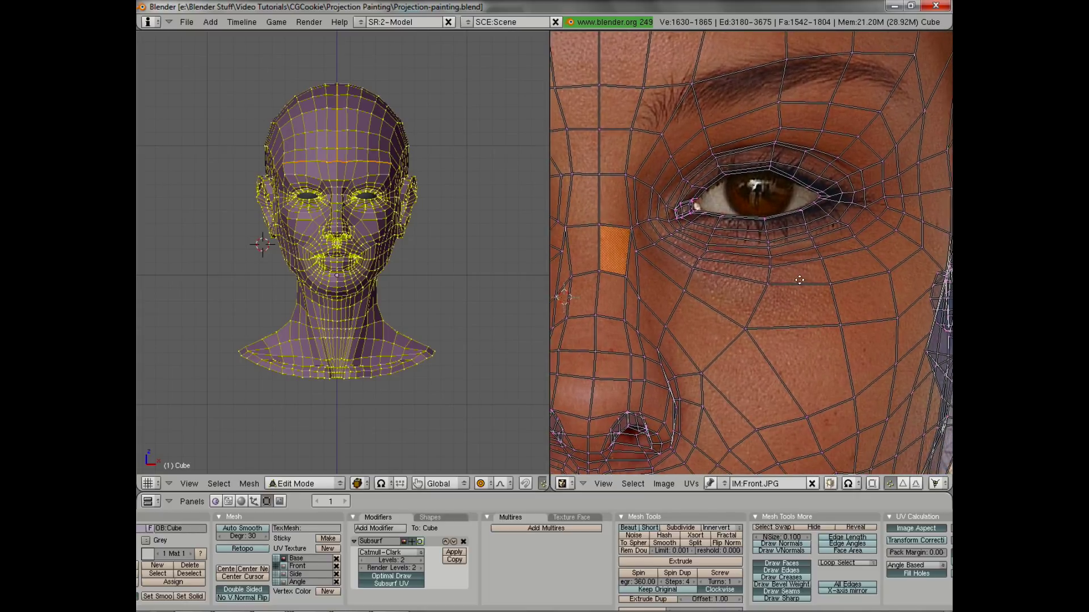
pyautogui.press('g')
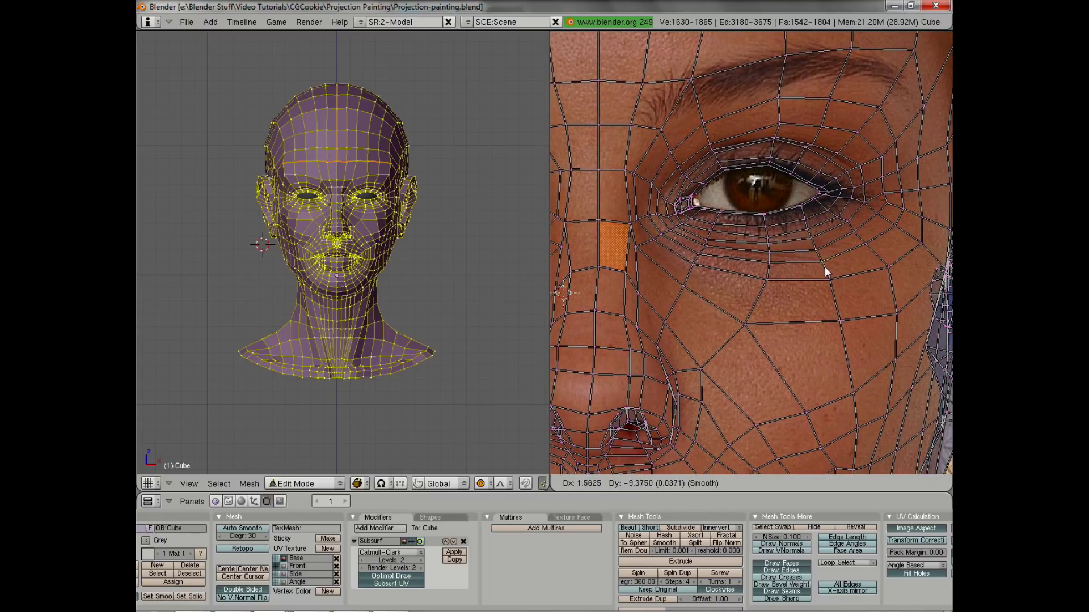
pyautogui.click(825, 267)
# Examine the edge loops around the eye on the 3D head model up close
pyautogui.scroll(-2, 794, 284)
pyautogui.scroll(1, 750, 332)
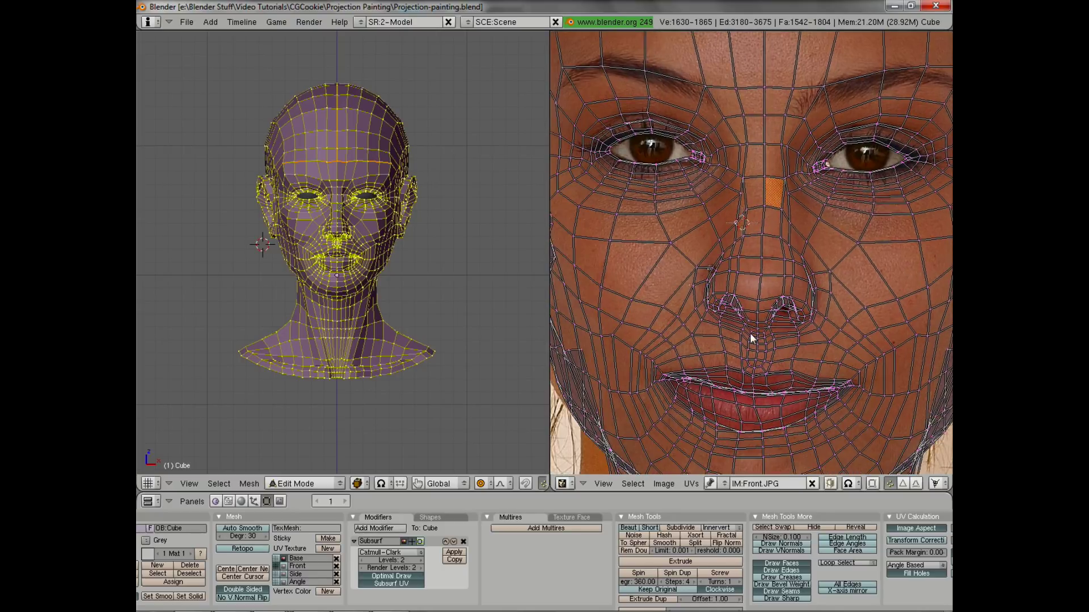
pyautogui.scroll(5, 458, 277)
pyautogui.scroll(5, 410, 418)
pyautogui.keyDown('shift'); pyautogui.moveTo(448, 217); pyautogui.dragTo(420, 355, button='middle'); pyautogui.keyUp('shift')
pyautogui.moveTo(363, 283); pyautogui.dragTo(401, 287, button='middle')
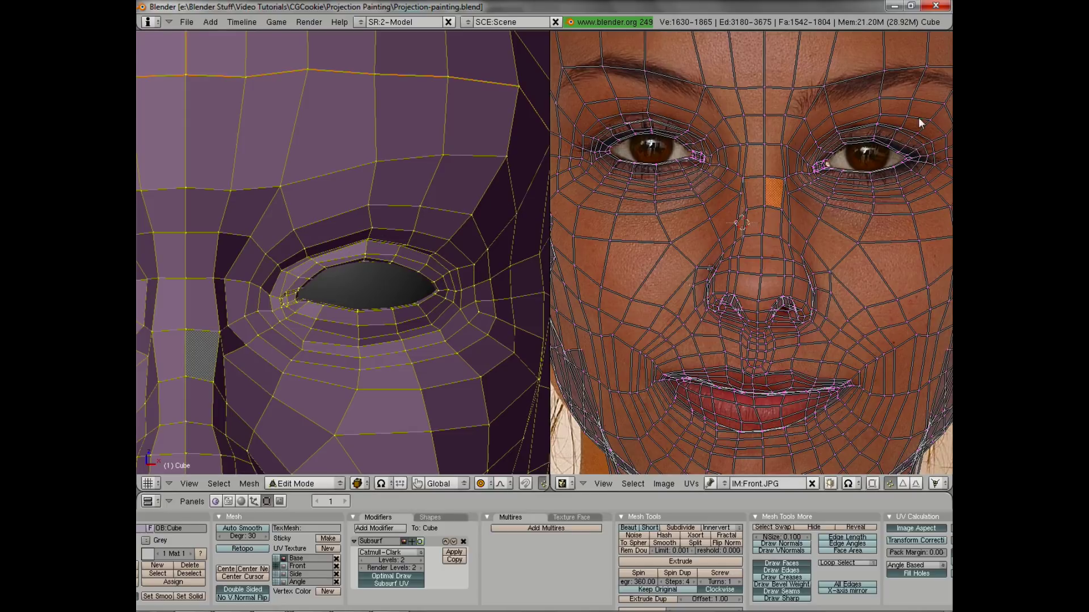
# Move the UVs along the left-hand eye's upper lid crease to follow the fold above the lashes in the photo
pyautogui.scroll(5, 818, 142)
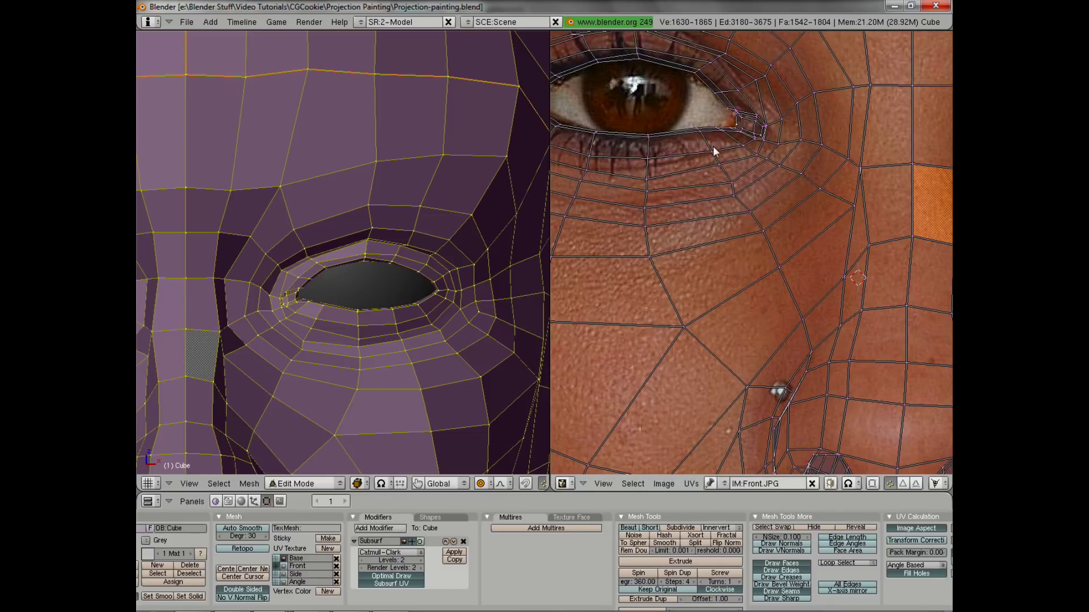
pyautogui.moveTo(717, 151); pyautogui.dragTo(807, 221, button='middle')
pyautogui.press('g')
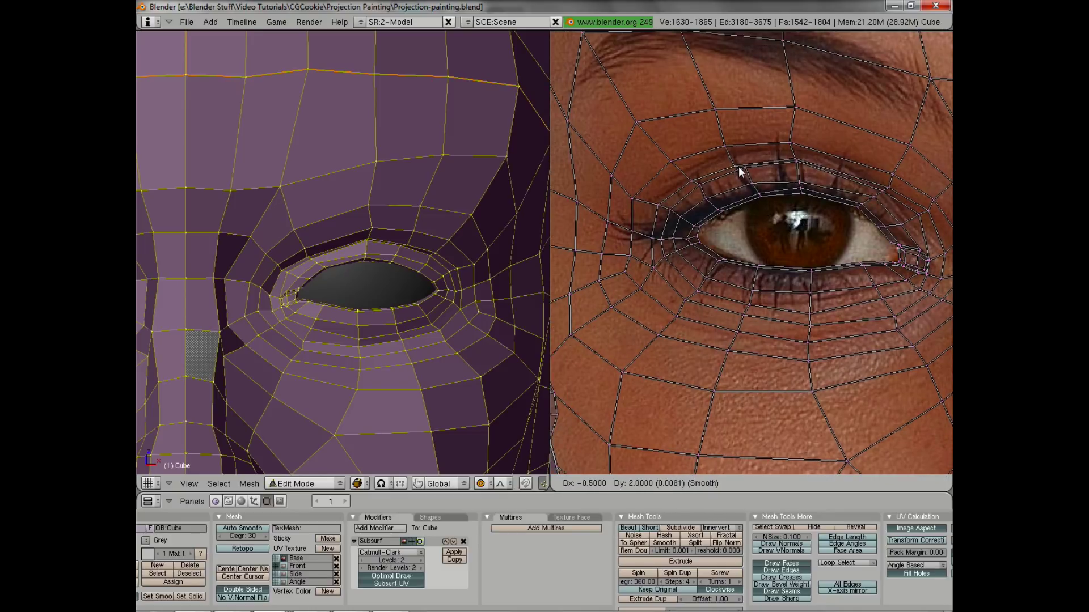
pyautogui.click(782, 159)
pyautogui.press('g')
pyautogui.click(801, 151)
pyautogui.press('g')
pyautogui.click(885, 186)
# Adjust the UVs around the left-hand eye's inner and outer corners to follow the photo's eye shape
pyautogui.press('g')
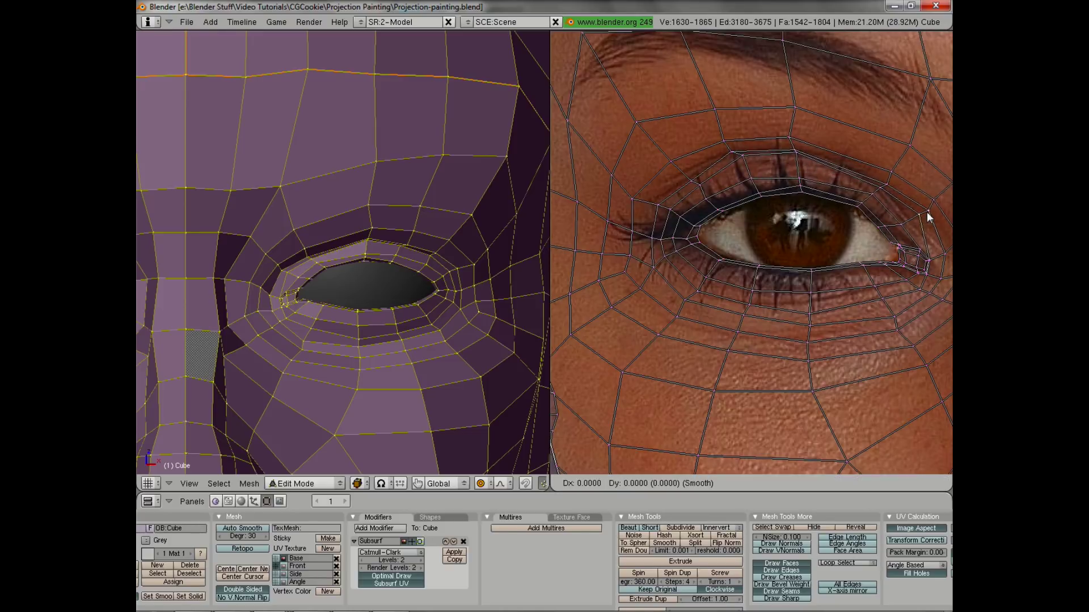
pyautogui.click(918, 225)
pyautogui.press('g')
pyautogui.click(681, 180)
pyautogui.press('g')
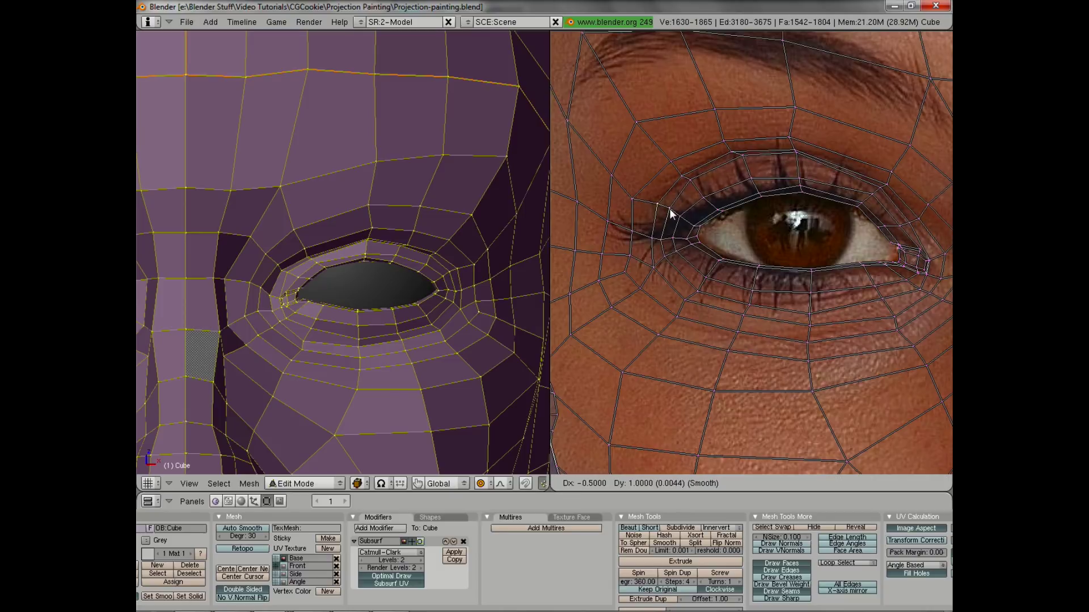
pyautogui.click(659, 237)
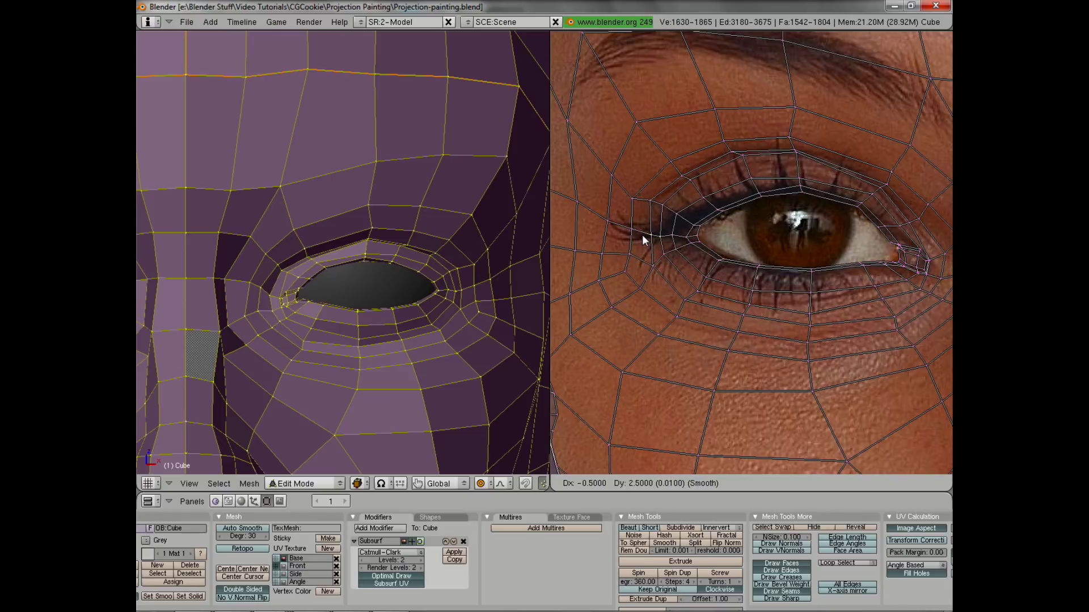
pyautogui.scroll(1, 722, 298)
pyautogui.scroll(-1, 722, 297)
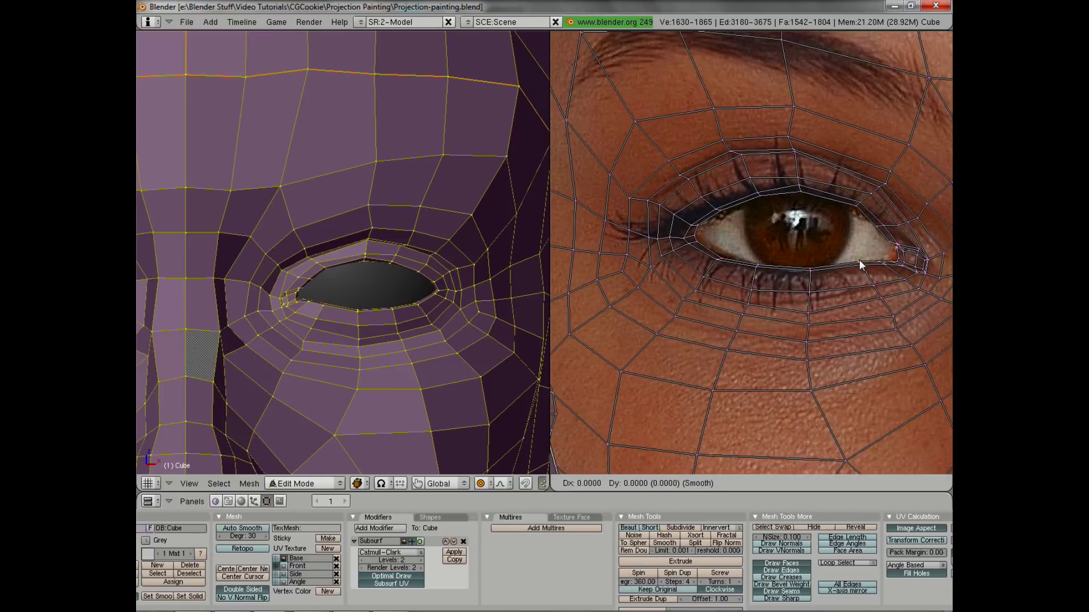
# Align the UVs along the left-hand jawline and beside the earlobe with the face outline in the photo
pyautogui.scroll(-4, 825, 313)
pyautogui.moveTo(864, 365); pyautogui.dragTo(753, 283, button='middle')
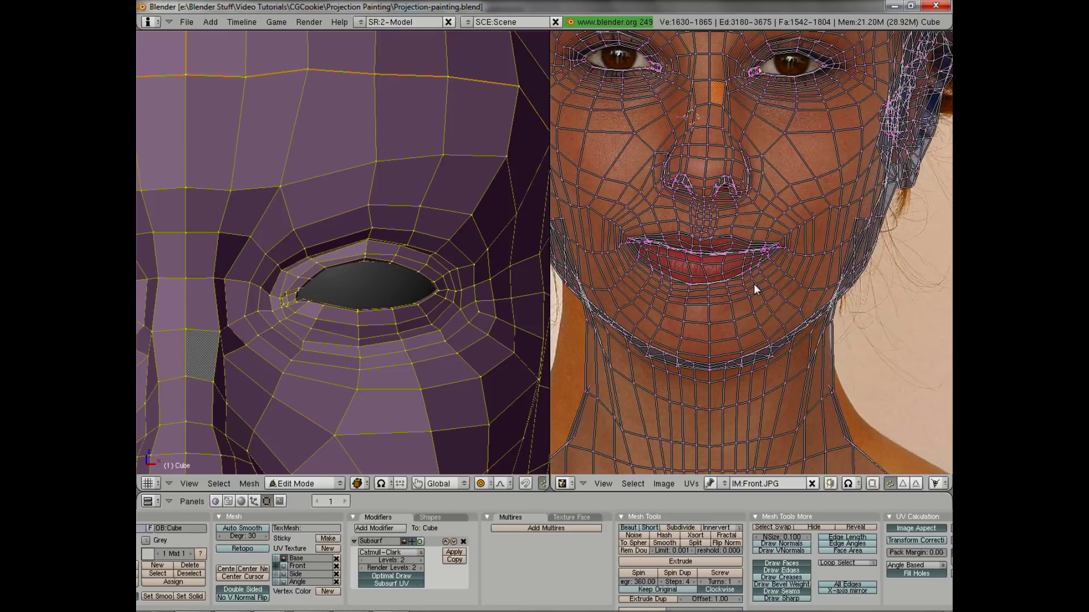
pyautogui.moveTo(866, 289); pyautogui.dragTo(883, 282, button='middle')
pyautogui.moveTo(570, 288); pyautogui.dragTo(591, 285, button='middle')
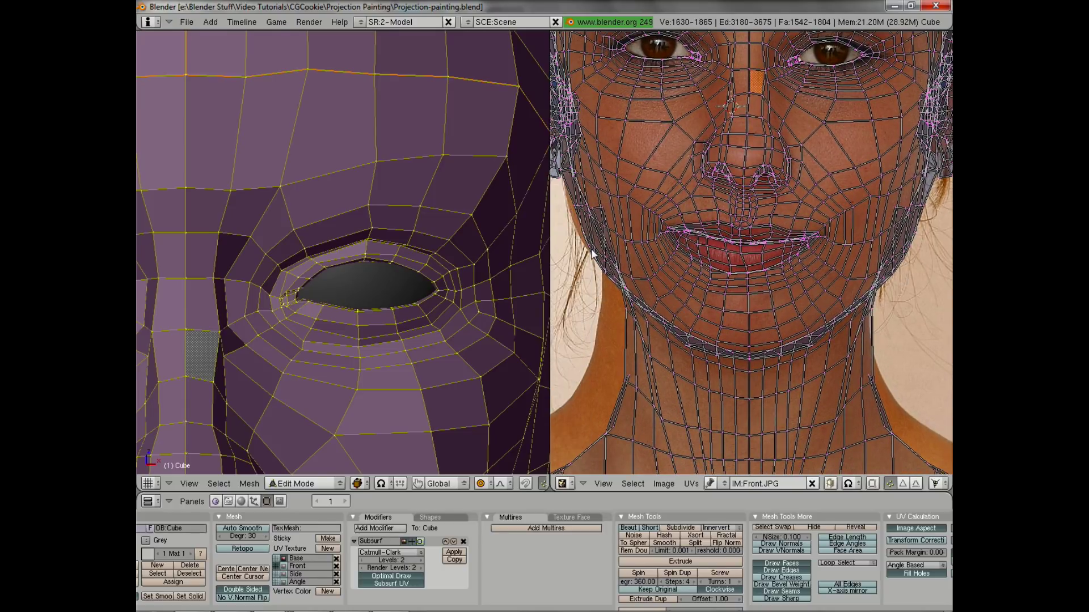
pyautogui.rightClick(599, 259)
pyautogui.press('g')
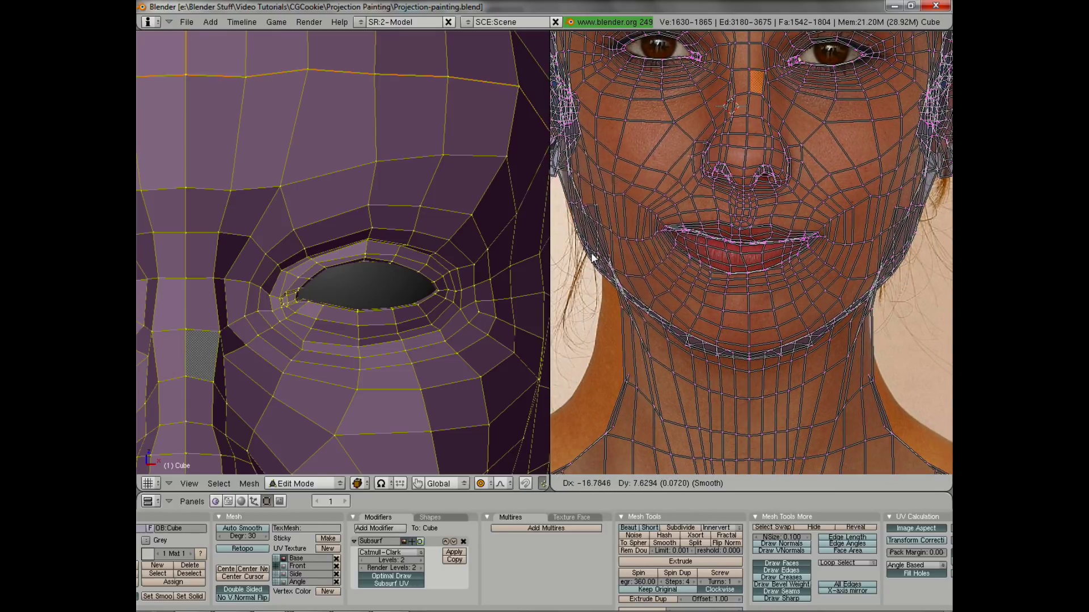
pyautogui.click(553, 173)
pyautogui.moveTo(553, 173); pyautogui.dragTo(612, 209, button='middle')
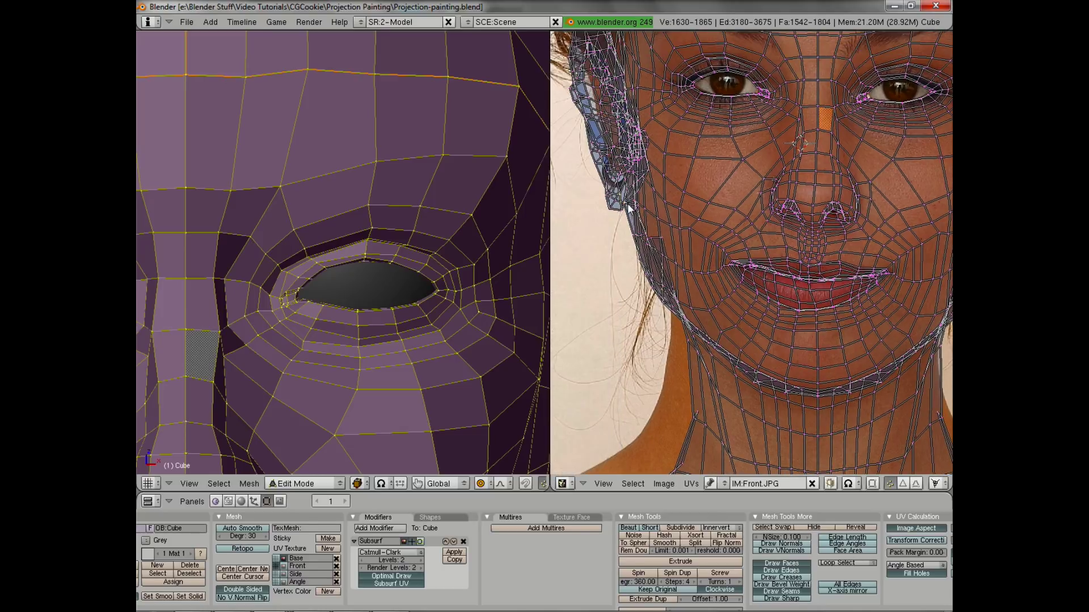
pyautogui.press('g')
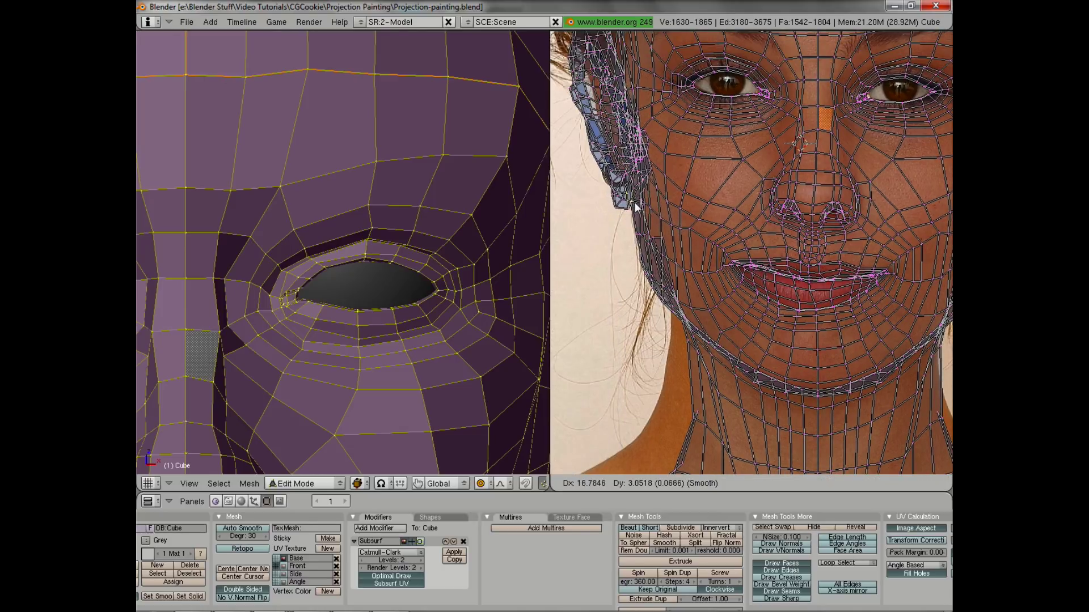
pyautogui.click(635, 204)
# Move the UVs along the right-hand side of the neck and its slope into the shoulder onto the photo's outline
pyautogui.scroll(-3, 638, 207)
pyautogui.moveTo(794, 300); pyautogui.dragTo(813, 254, button='middle')
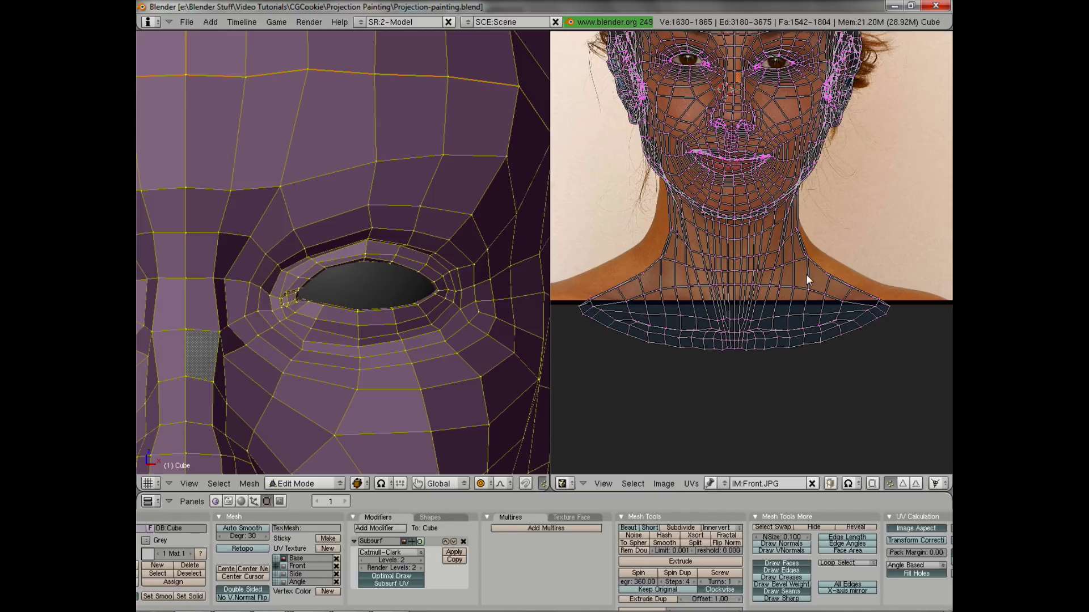
pyautogui.press('g')
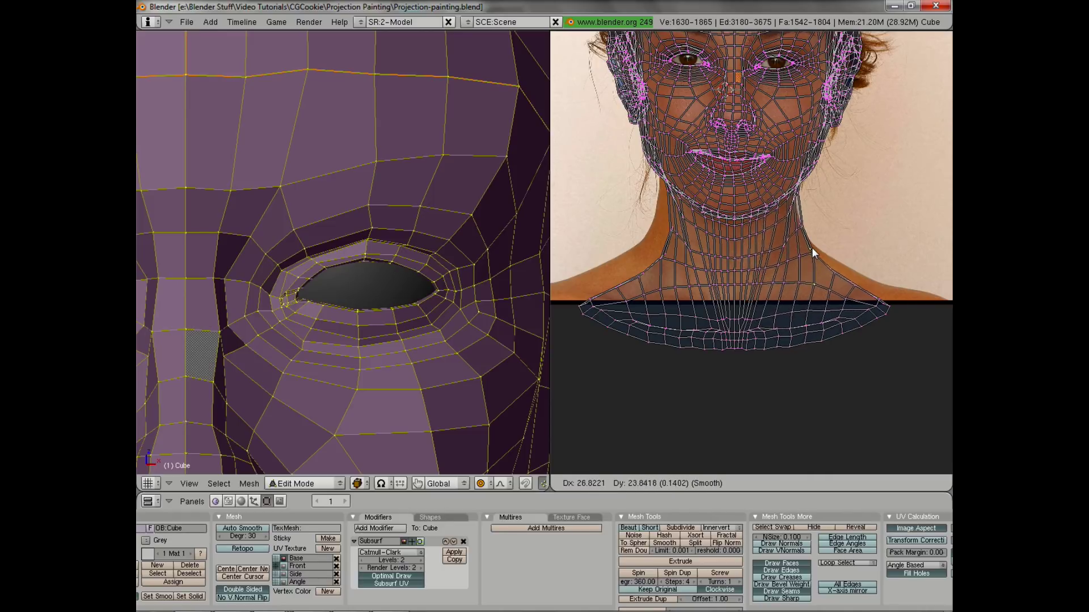
pyautogui.click(812, 246)
pyautogui.press('g')
pyautogui.click(816, 249)
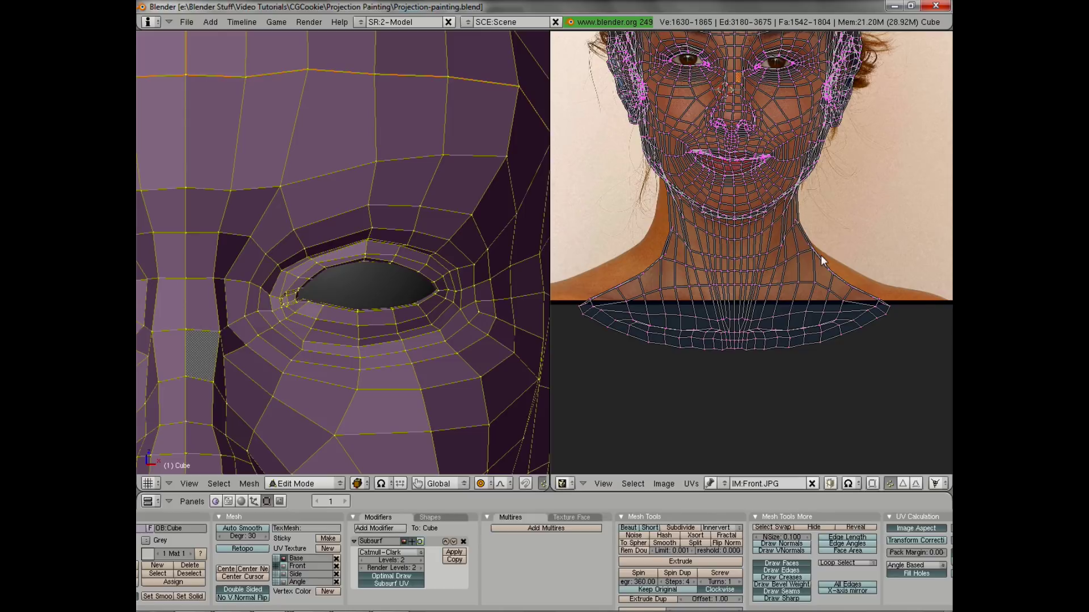
pyautogui.press('g')
pyautogui.click(812, 245)
pyautogui.press('g')
pyautogui.click(808, 239)
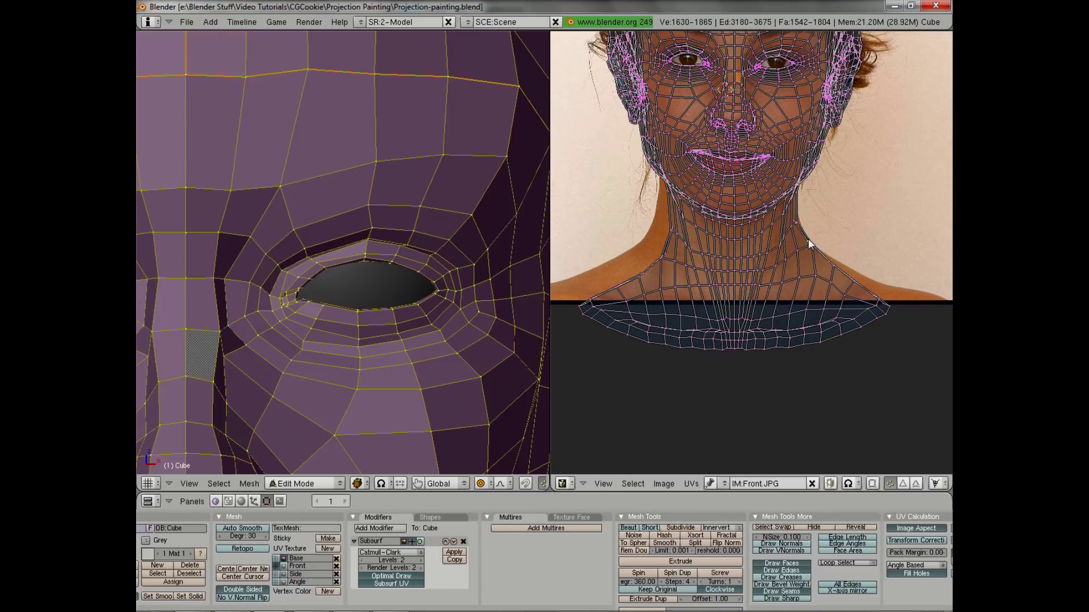
# Raise the UVs at the outer end of the right-hand shoulder onto the photo's shoulder line and deselect them
pyautogui.press('g')
pyautogui.click(884, 289)
pyautogui.press('g')
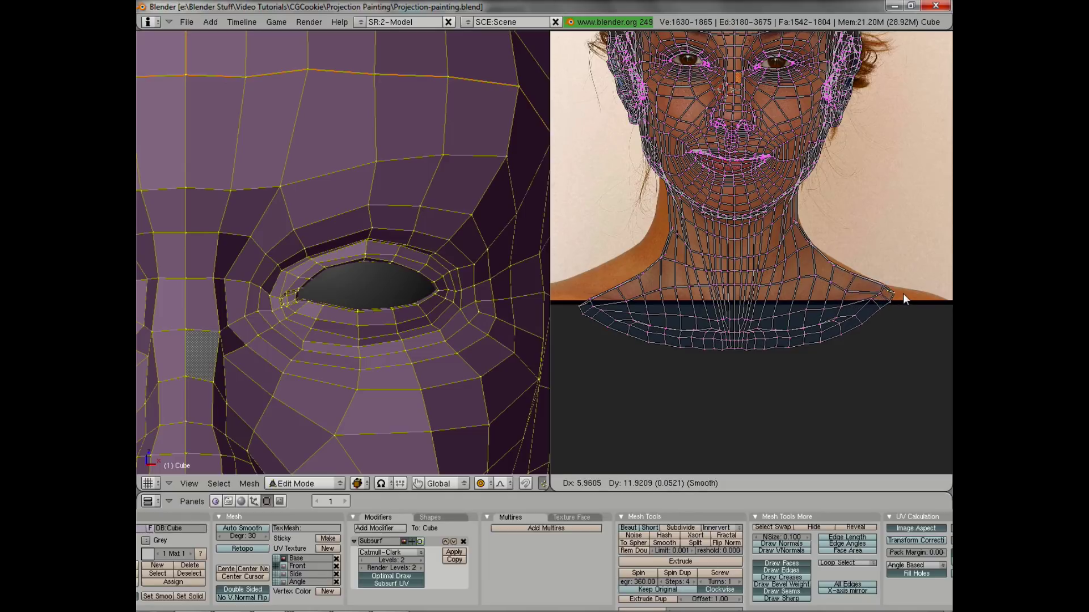
pyautogui.click(903, 293)
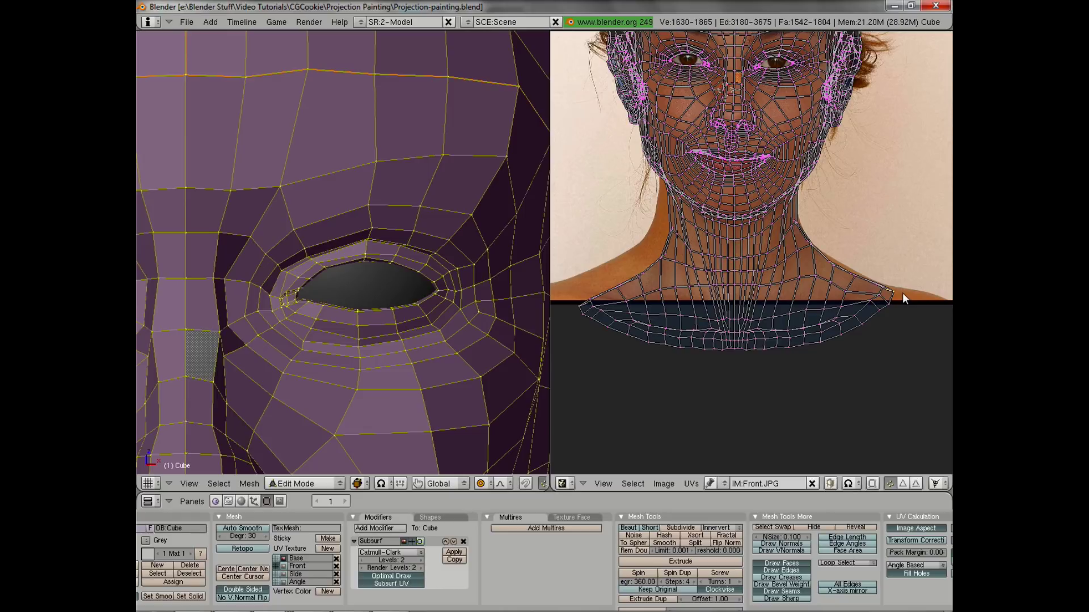
pyautogui.press('a')
# Pull the UVs on the left-hand side of the neck outward to match the neck outline in the photo
pyautogui.moveTo(674, 267); pyautogui.dragTo(721, 267, button='middle')
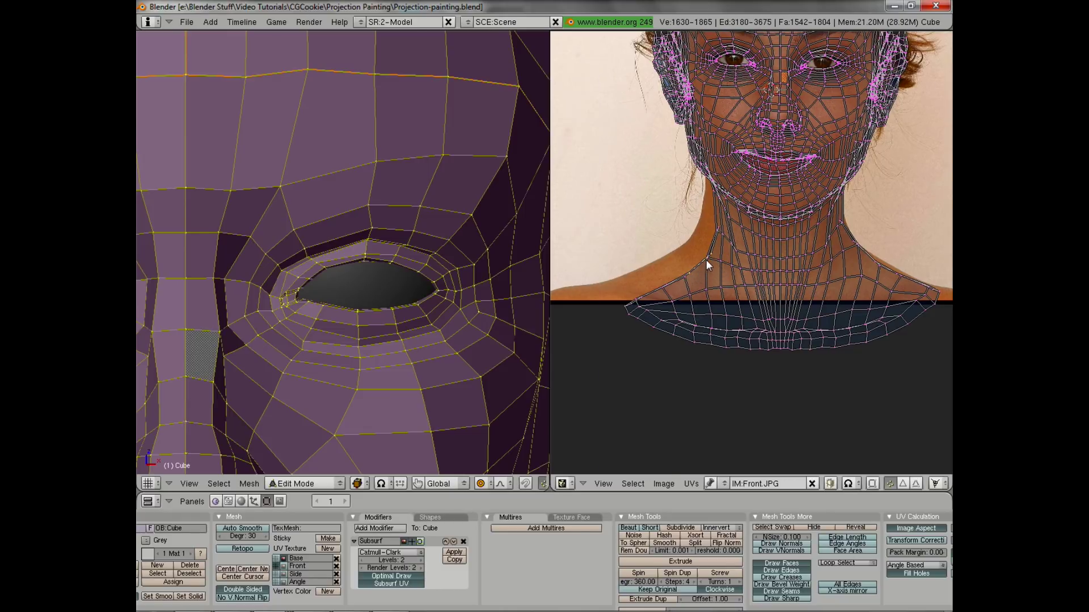
pyautogui.press('g')
pyautogui.click(695, 216)
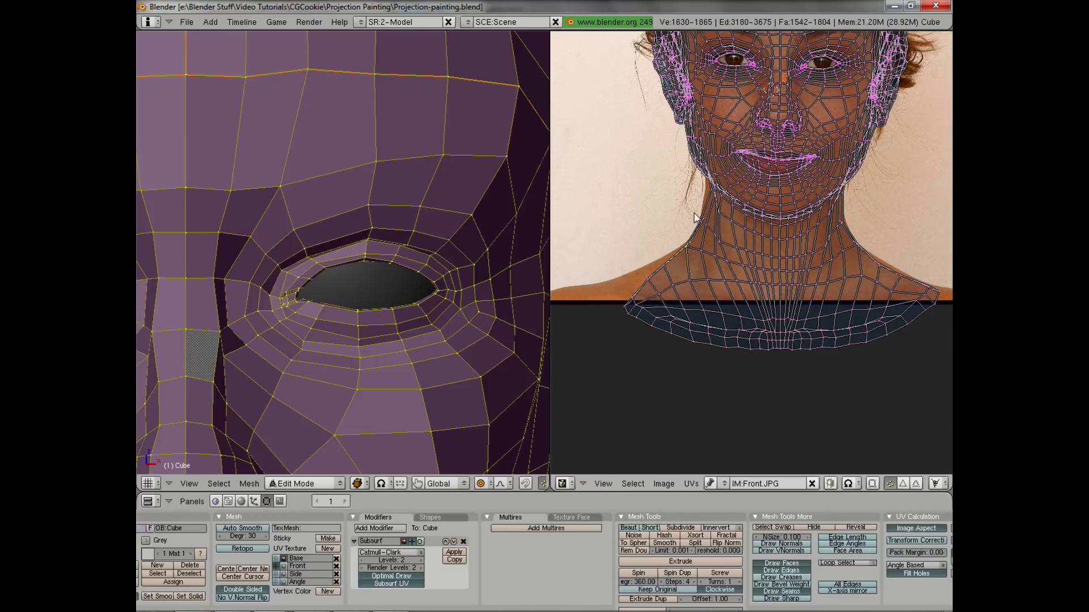
pyautogui.press('g')
pyautogui.click(687, 238)
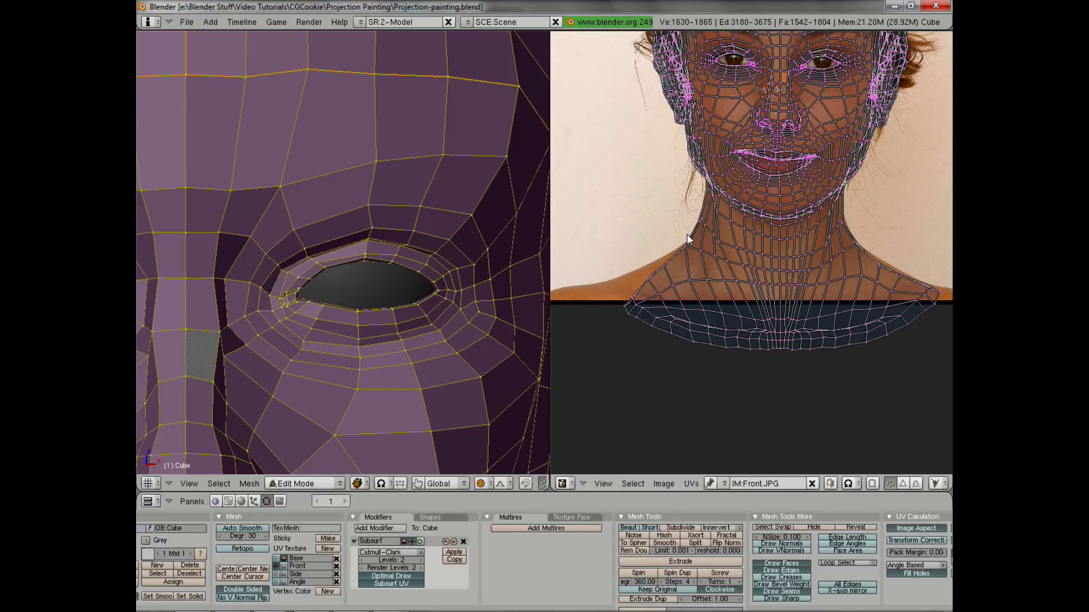
pyautogui.press('g')
pyautogui.click(693, 174)
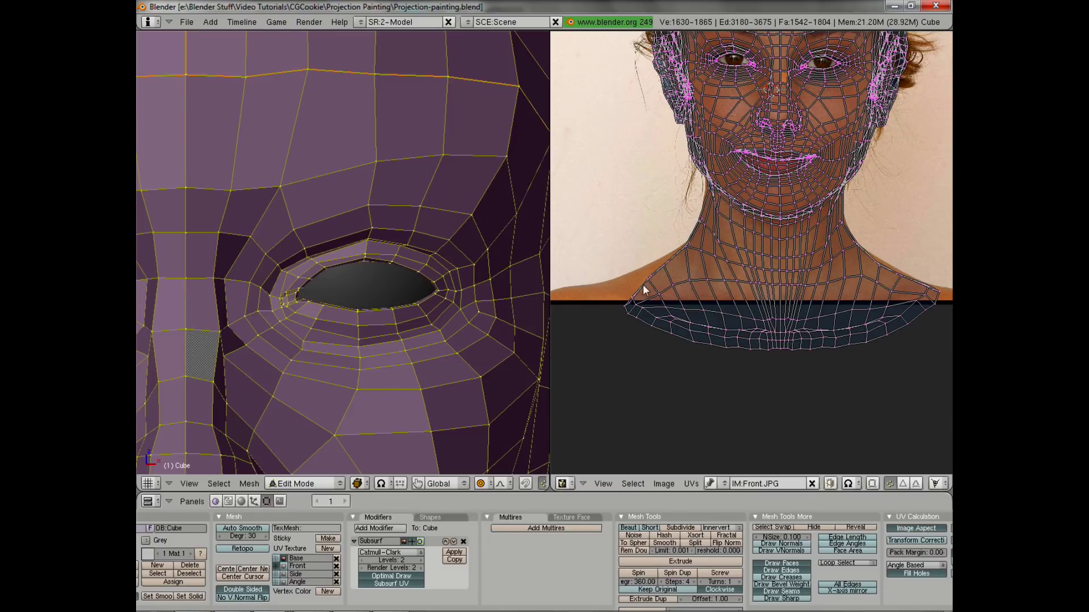
# Move and rotate the UVs at the outer end of the left-hand shoulder, and fit its upper edge to the photo's shoulder line
pyautogui.press('g')
pyautogui.click(620, 301)
pyautogui.press('g')
pyautogui.click(653, 288)
pyautogui.press('r')
pyautogui.click(662, 335)
pyautogui.press('g')
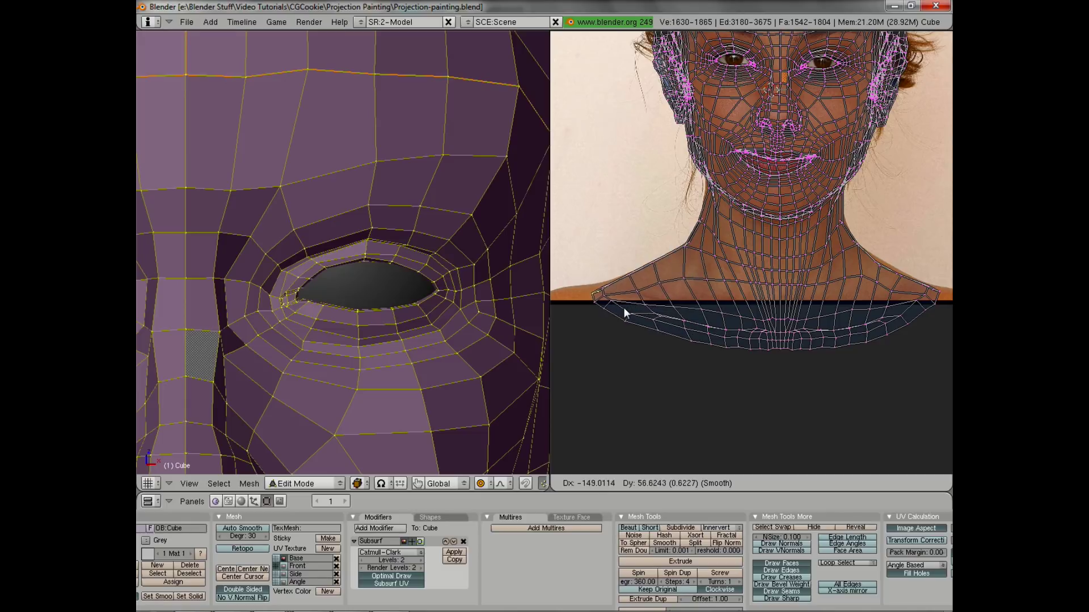
pyautogui.click(621, 303)
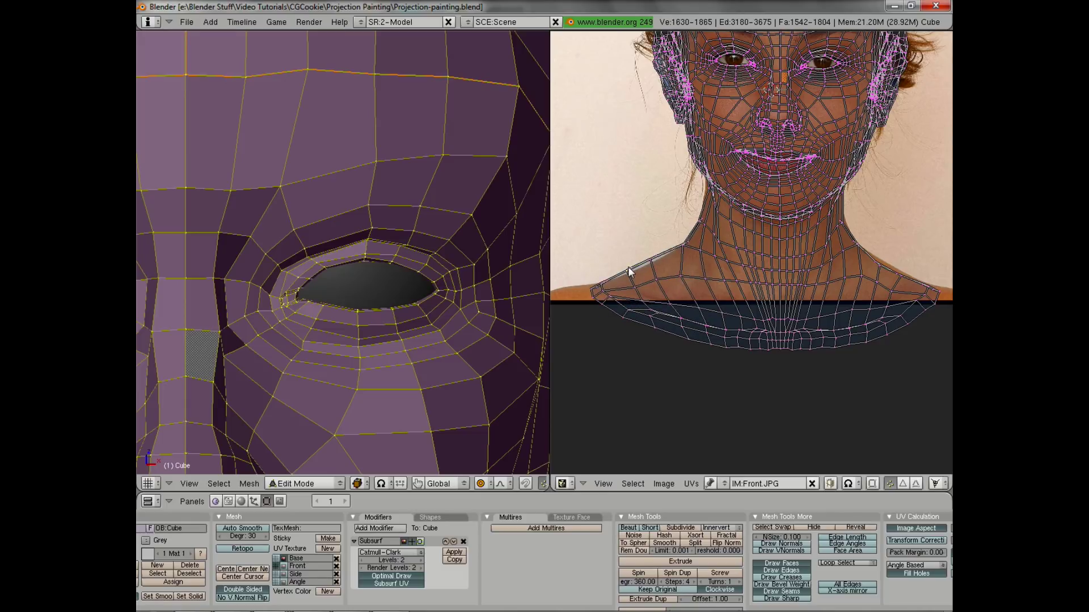
pyautogui.press('g')
pyautogui.scroll(5, 630, 274)
pyautogui.click(630, 273)
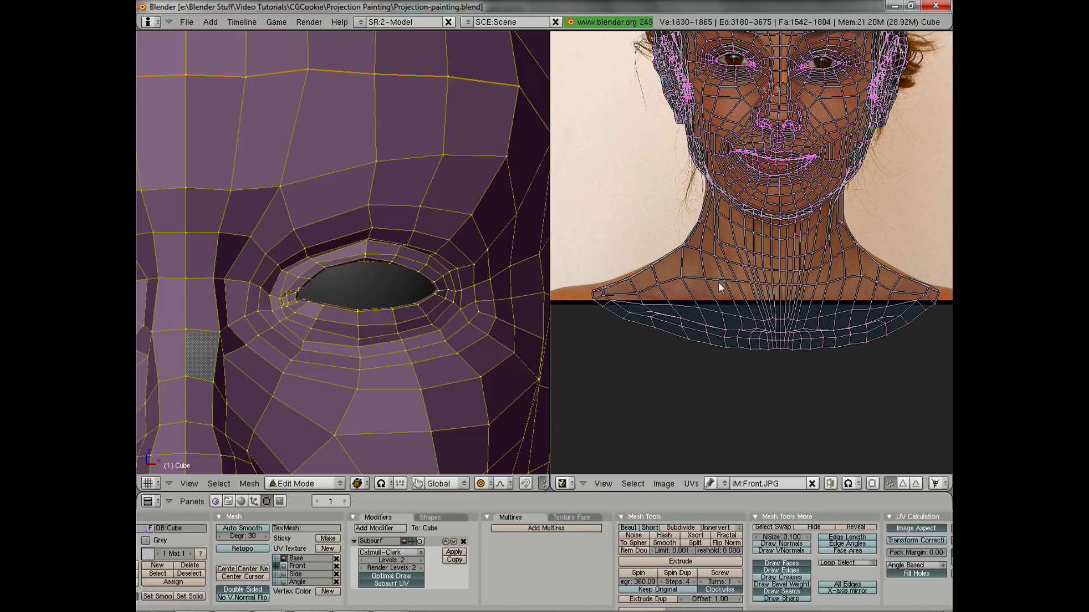
# Shift the UVs in the middle of the lower neck and along the bust's bottom edge to fit the photo's neck
pyautogui.press('g')
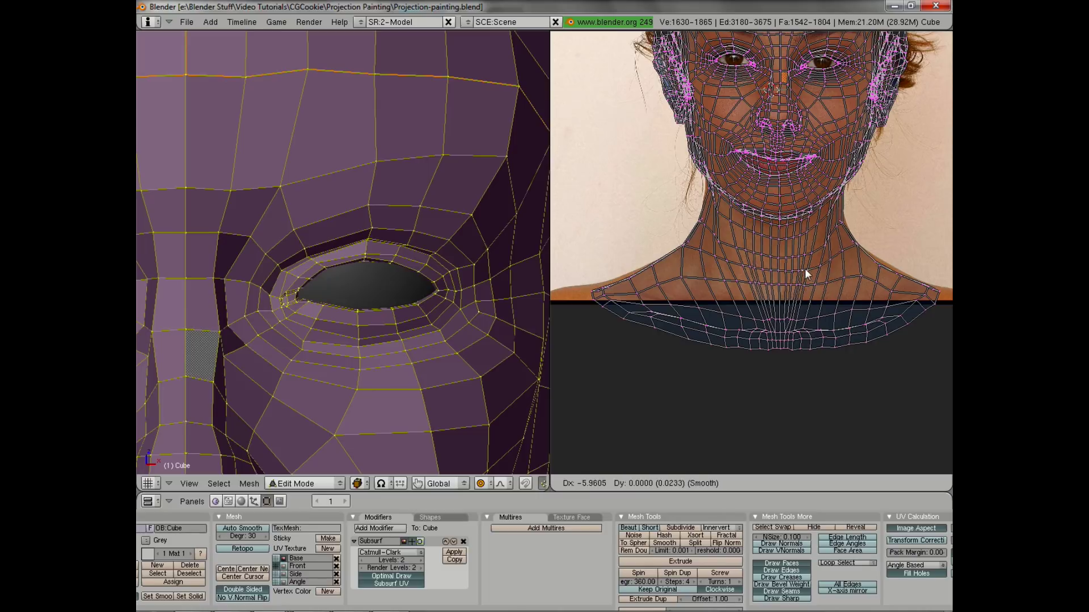
pyautogui.click(804, 270)
pyautogui.press('g')
pyautogui.click(803, 281)
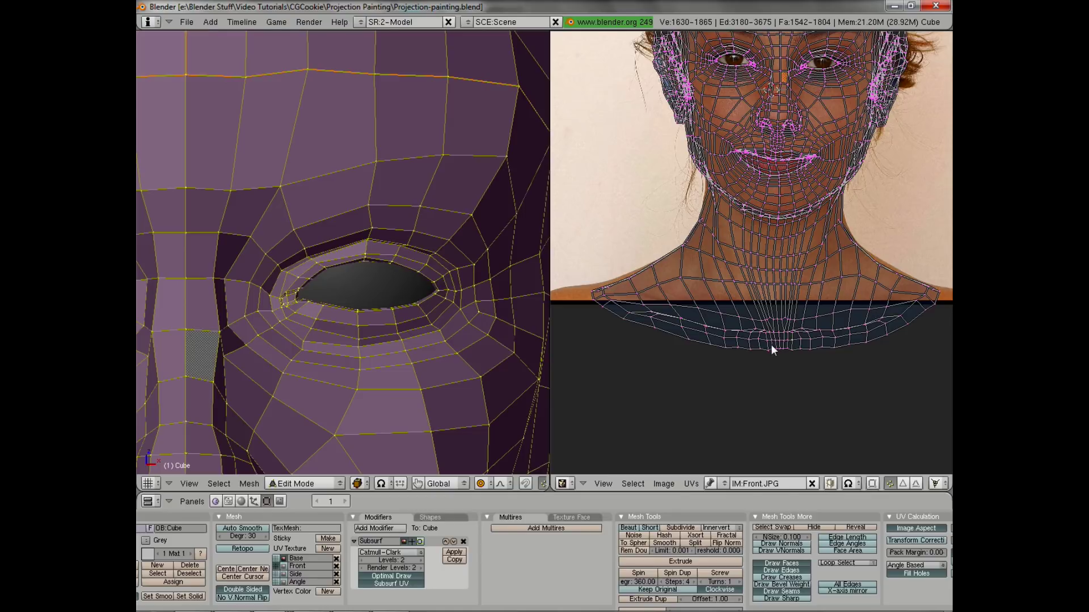
pyautogui.press('g')
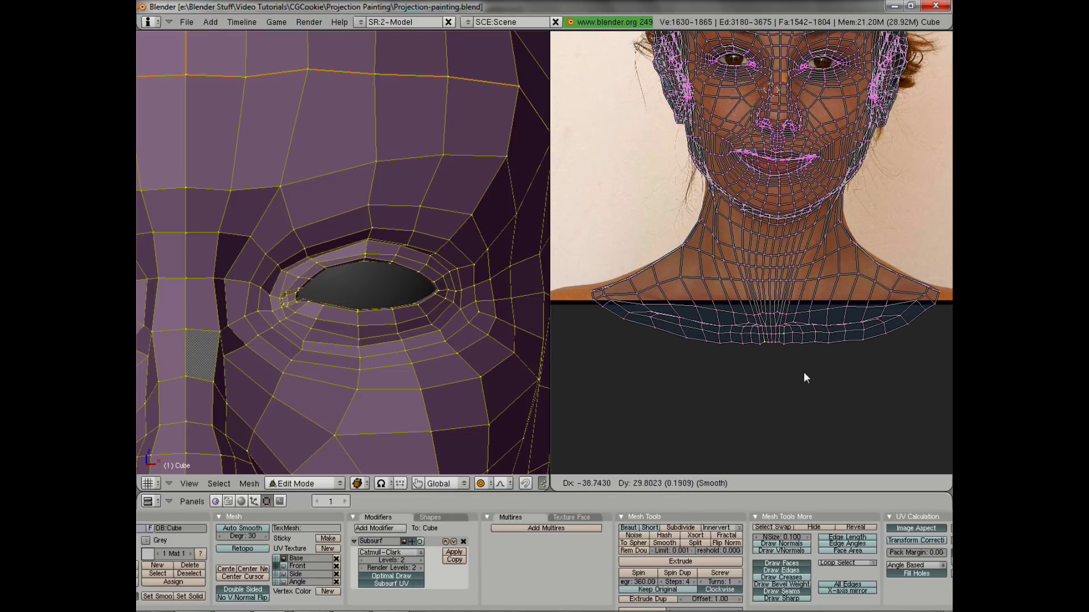
pyautogui.click(804, 372)
pyautogui.moveTo(787, 267); pyautogui.dragTo(789, 346, button='middle')
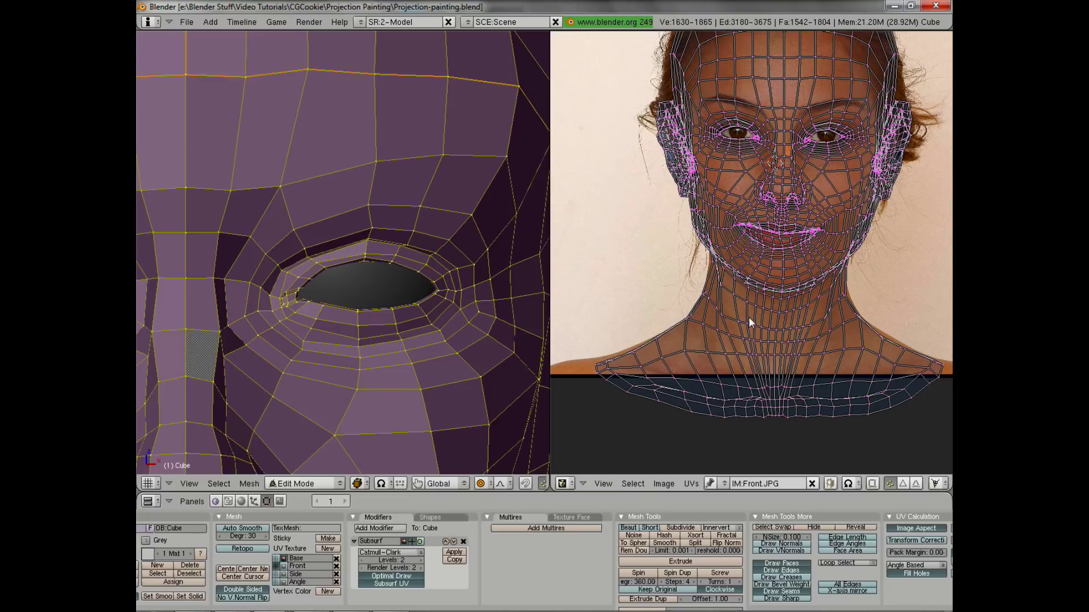
pyautogui.press('g')
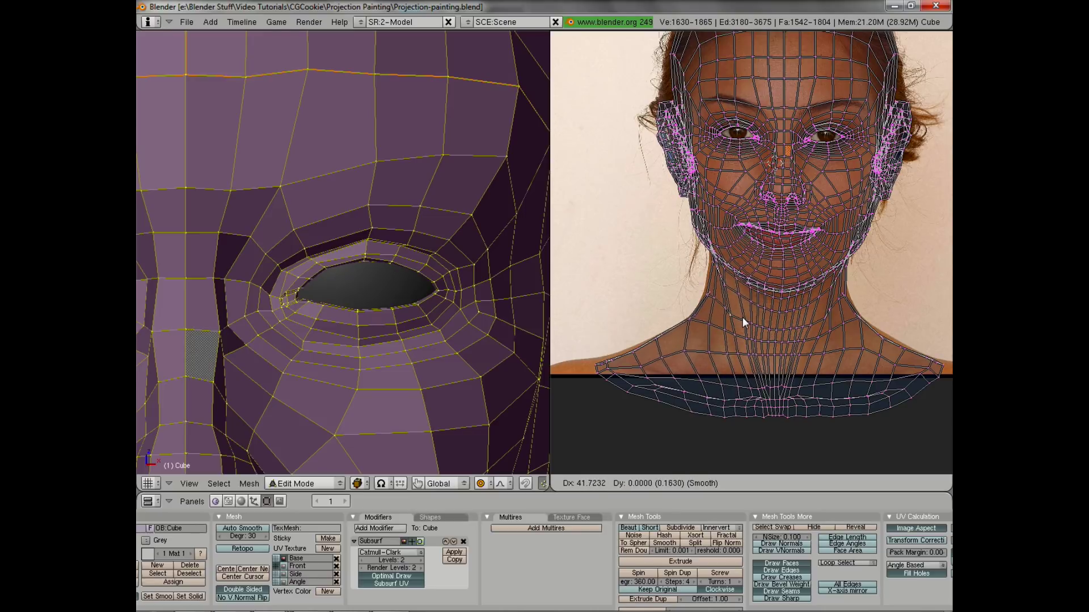
pyautogui.click(743, 317)
# Examine how the UV layout lines up with the forehead, eyebrows, eyes and nose in the photo
pyautogui.moveTo(802, 193); pyautogui.dragTo(788, 317, button='middle')
pyautogui.scroll(1, 789, 316)
pyautogui.moveTo(794, 190); pyautogui.dragTo(801, 197, button='middle')
pyautogui.scroll(3, 801, 196)
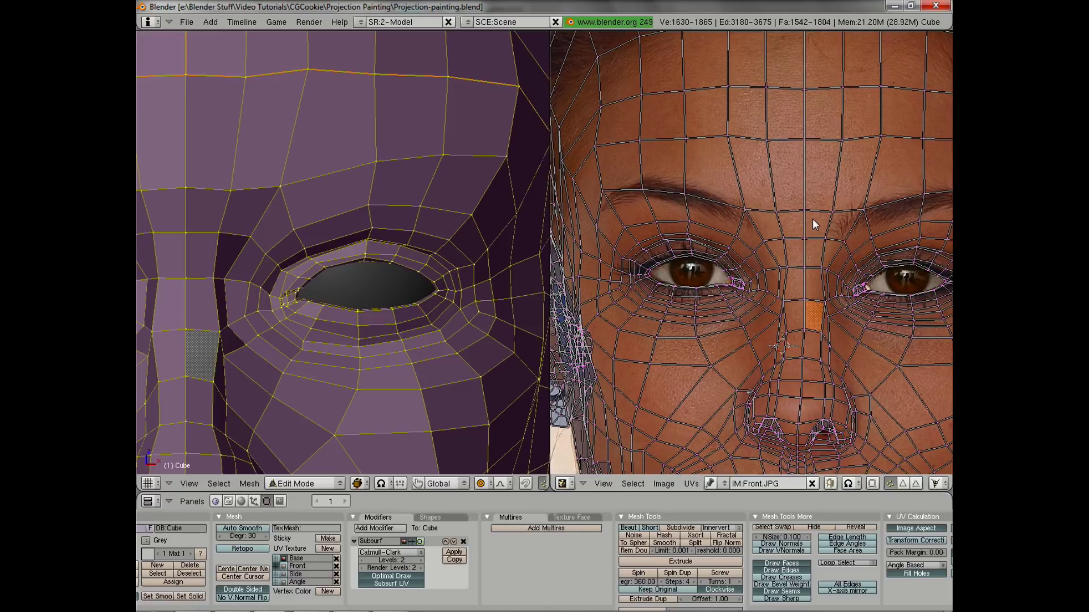
pyautogui.moveTo(736, 235); pyautogui.dragTo(670, 233, button='middle')
pyautogui.moveTo(671, 233); pyautogui.dragTo(648, 237)
pyautogui.scroll(-1, 648, 237)
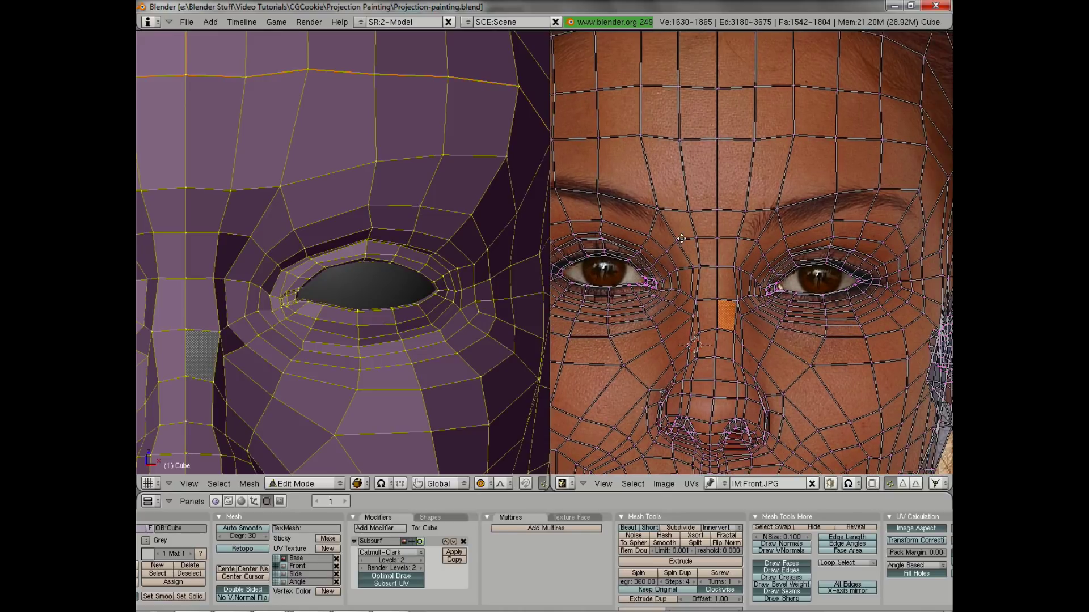
pyautogui.moveTo(709, 248); pyautogui.dragTo(726, 232, button='middle')
pyautogui.scroll(-1, 726, 231)
pyautogui.moveTo(671, 333); pyautogui.dragTo(701, 220, button='middle')
# Leave Edit Mode and frame the whole head model and the whole front photo
pyautogui.press('Tab')
pyautogui.press('Home')
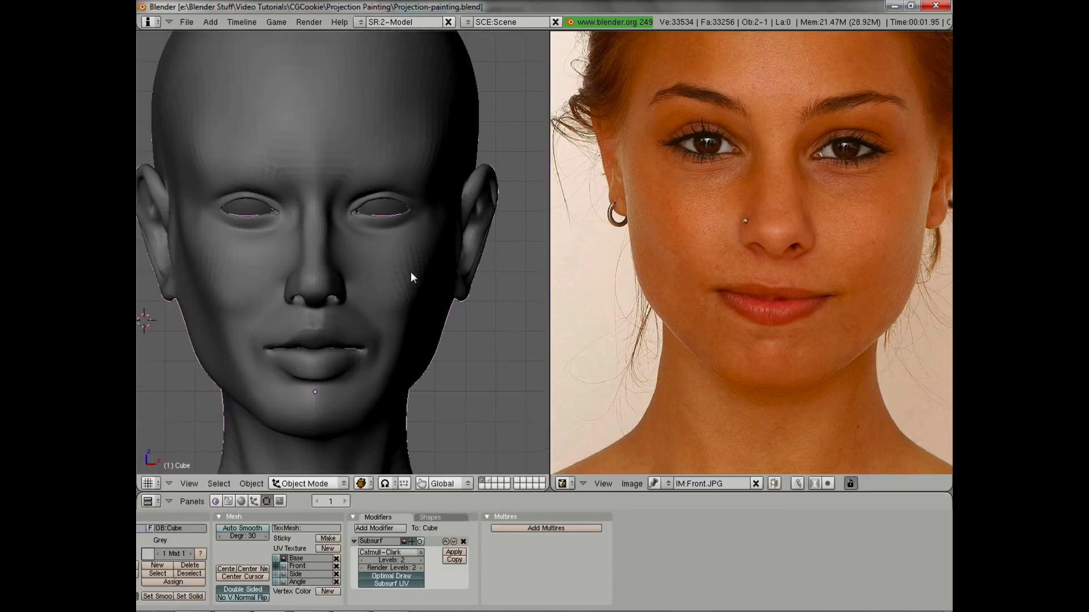
pyautogui.press('Home')
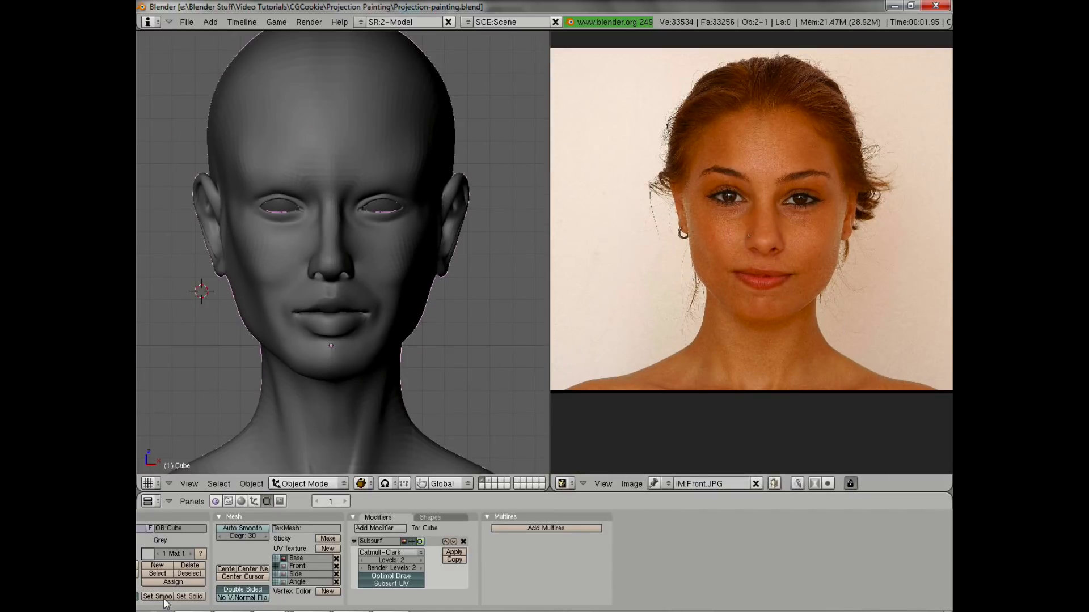
pyautogui.scroll(-1, 413, 324)
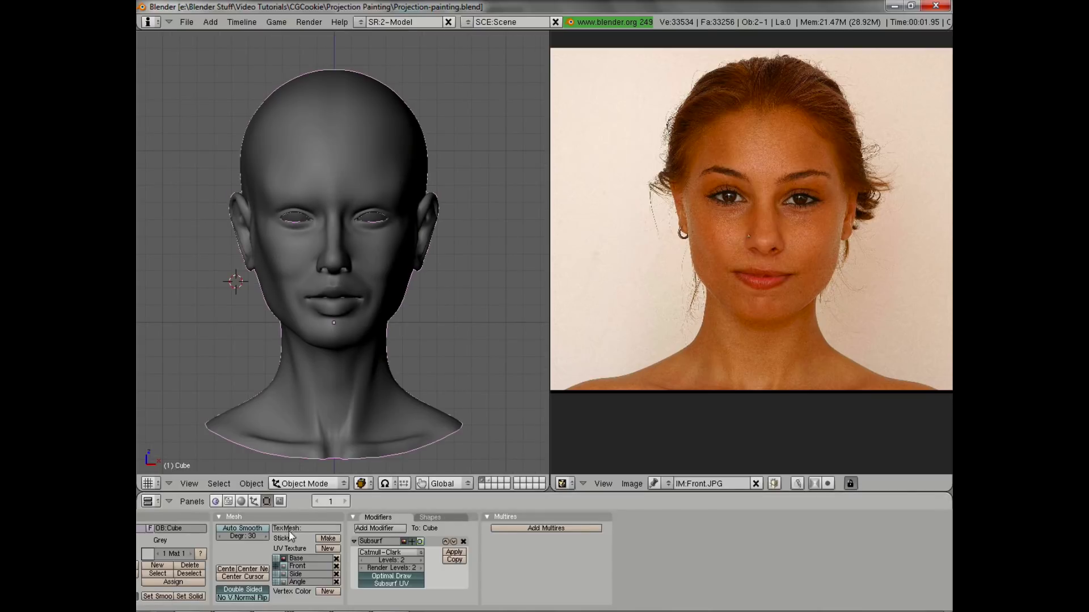
pyautogui.press('Home')
# Switch the head model from Object Mode to Texture Paint mode
pyautogui.click(326, 485)
pyautogui.click(325, 482)
pyautogui.click(325, 482)
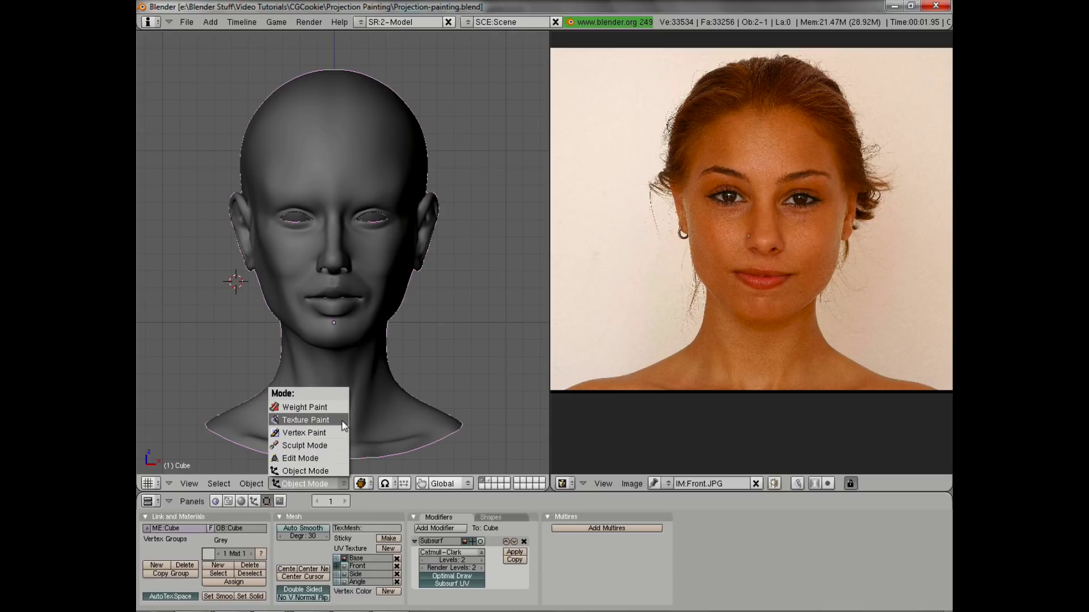
pyautogui.click(306, 420)
# Examine how the front photo projects onto the model's eyes, nose, cheek, ear and neck from several angles
pyautogui.moveTo(431, 287); pyautogui.dragTo(367, 202, button='middle')
pyautogui.scroll(1, 444, 295)
pyautogui.moveTo(343, 333); pyautogui.dragTo(379, 267, button='middle')
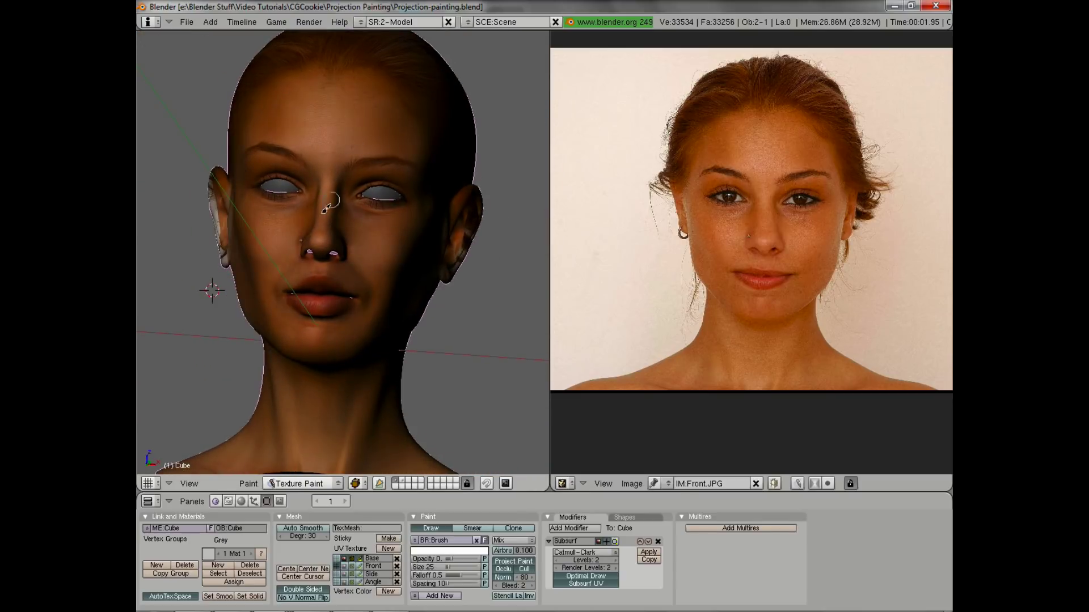
pyautogui.scroll(6, 304, 250)
pyautogui.keyDown('shift'); pyautogui.moveTo(347, 110); pyautogui.dragTo(273, 311, button='middle'); pyautogui.keyUp('shift')
pyautogui.scroll(3, 269, 313)
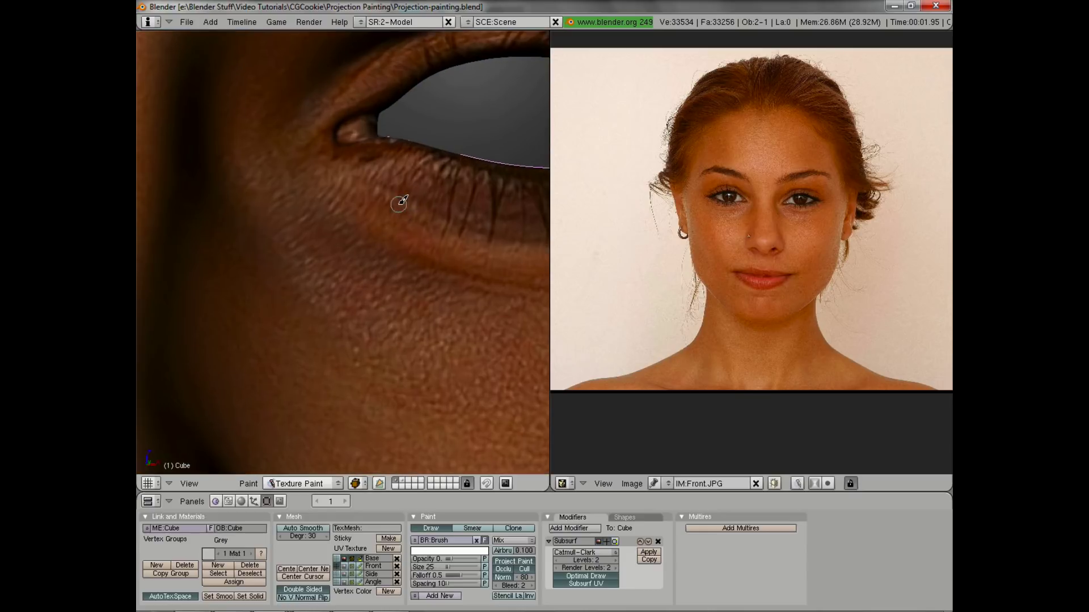
pyautogui.press('Tab')
pyautogui.press('Tab')
pyautogui.scroll(-5, 359, 250)
pyautogui.moveTo(355, 301); pyautogui.dragTo(407, 264, button='middle')
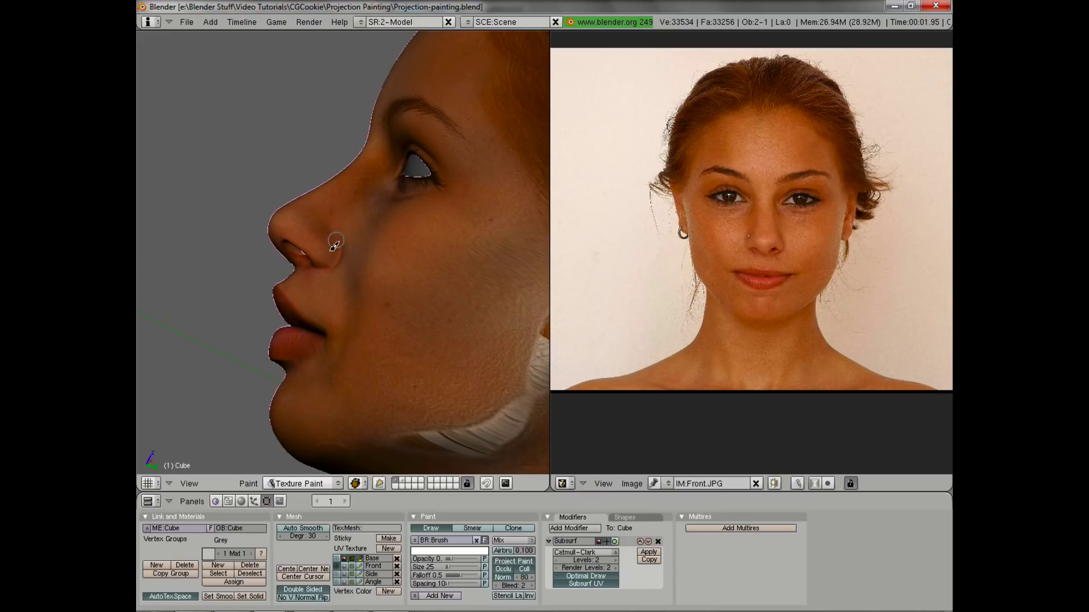
pyautogui.keyDown('shift'); pyautogui.moveTo(394, 334); pyautogui.dragTo(298, 228, button='middle'); pyautogui.keyUp('shift')
pyautogui.scroll(-3, 420, 325)
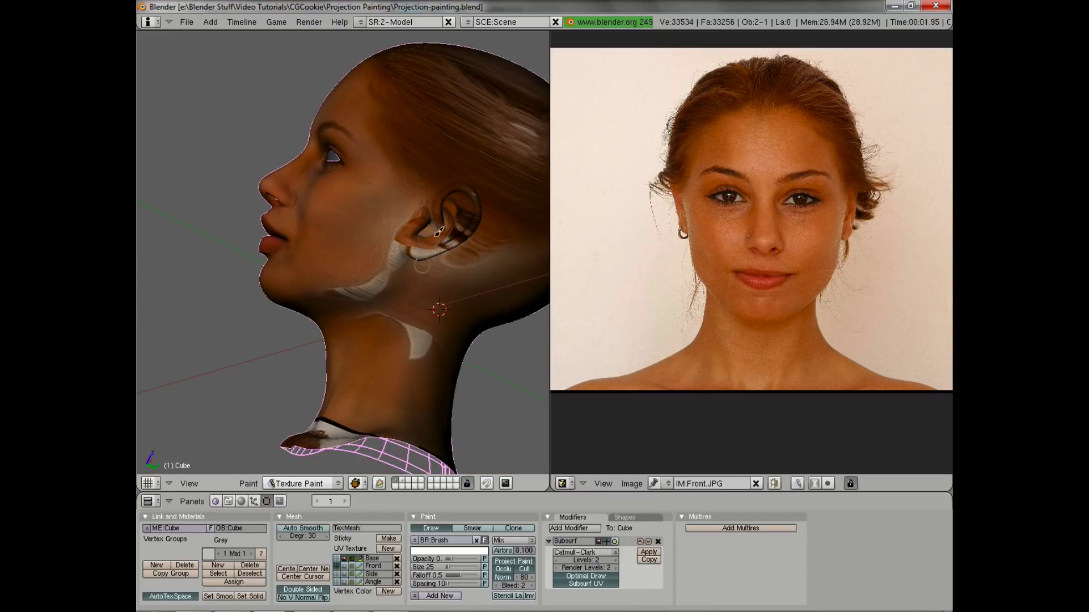
pyautogui.scroll(-3, 440, 232)
pyautogui.moveTo(431, 243); pyautogui.dragTo(420, 283, button='middle')
pyautogui.scroll(4, 423, 284)
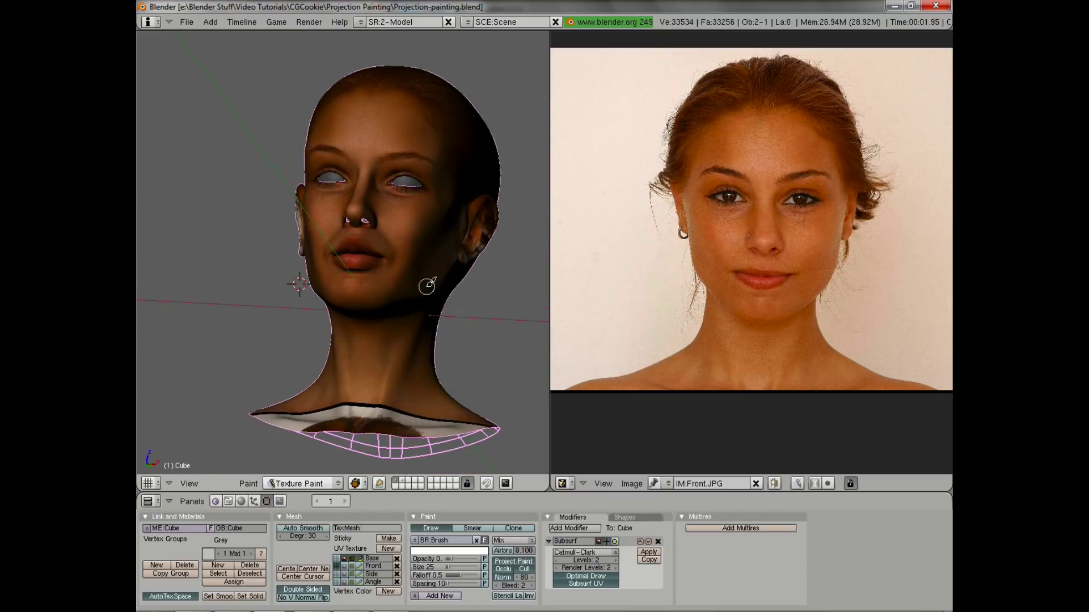
pyautogui.press('KP_1')
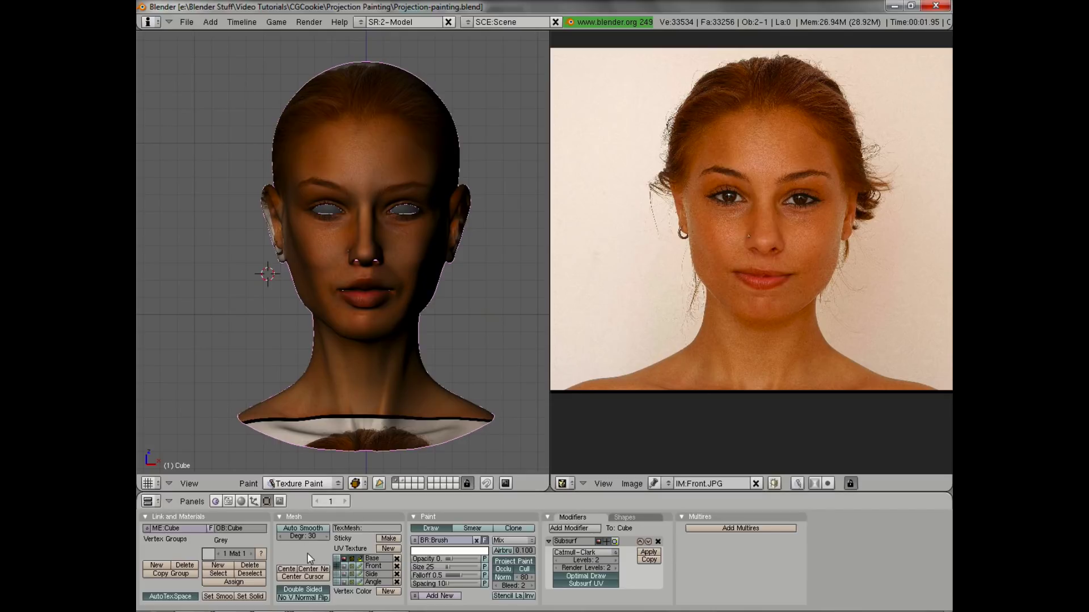
# Make the Base UV layer active and inspect the head with it from the side and at an angle
pyautogui.click(337, 565)
pyautogui.scroll(3, 408, 312)
pyautogui.press('KP_3')
pyautogui.scroll(-3, 377, 261)
pyautogui.moveTo(330, 299); pyautogui.dragTo(388, 322, button='middle')
pyautogui.scroll(-3, 364, 294)
pyautogui.scroll(5, 390, 319)
pyautogui.scroll(-2, 395, 275)
pyautogui.moveTo(374, 274); pyautogui.dragTo(369, 313, button='middle')
pyautogui.moveTo(424, 244); pyautogui.dragTo(381, 250, button='middle')
pyautogui.scroll(-2, 381, 250)
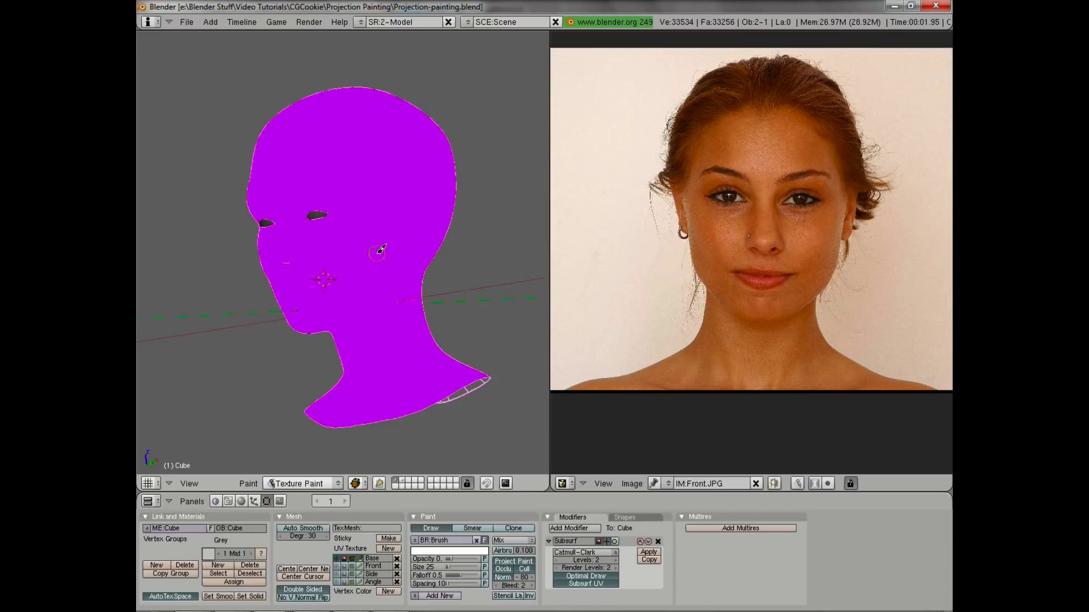
pyautogui.scroll(1, 316, 287)
# Enter Edit Mode and select the entire head mesh so the full Base UV layout is displayed
pyautogui.press('Tab')
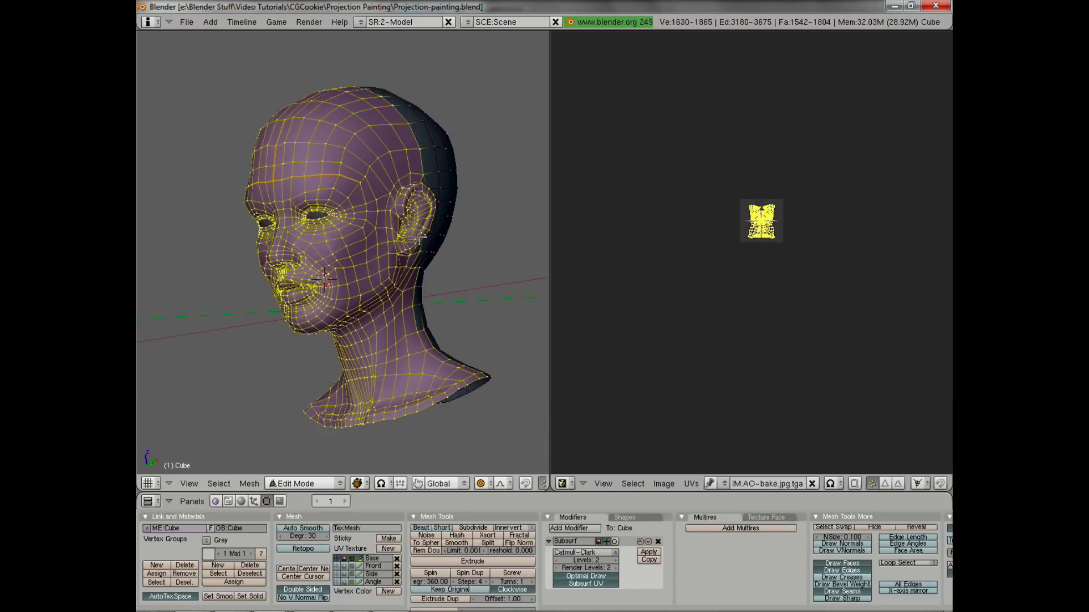
pyautogui.scroll(2, 419, 238)
pyautogui.scroll(5, 812, 221)
pyautogui.press('a')
pyautogui.press('a')
pyautogui.scroll(-2, 734, 267)
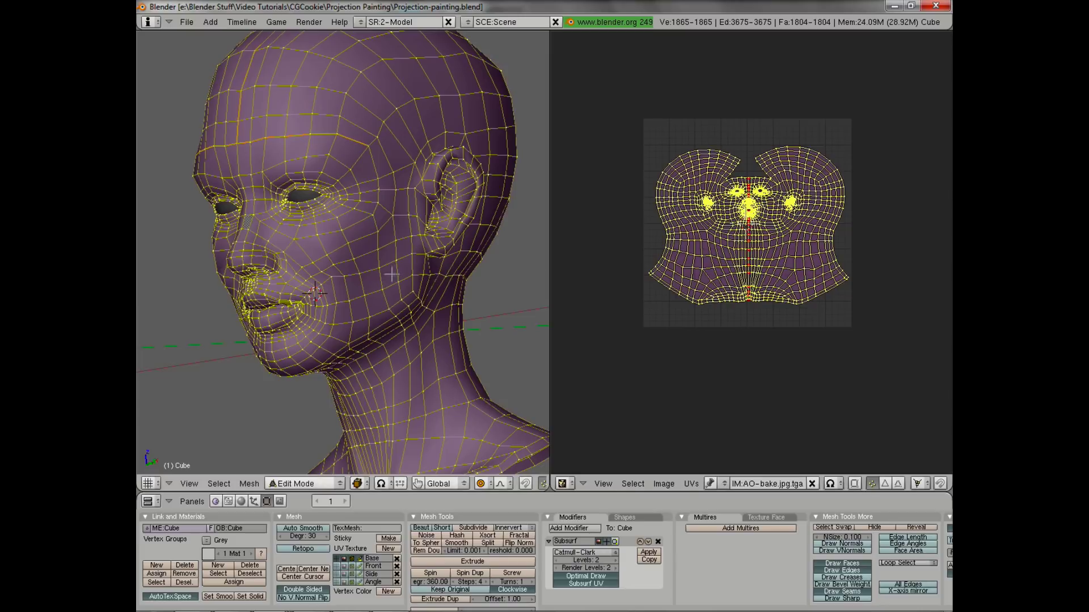
# Create a new image named Colormap, 2048 wide and 2048 high, for the Base UV layout
pyautogui.click(664, 483)
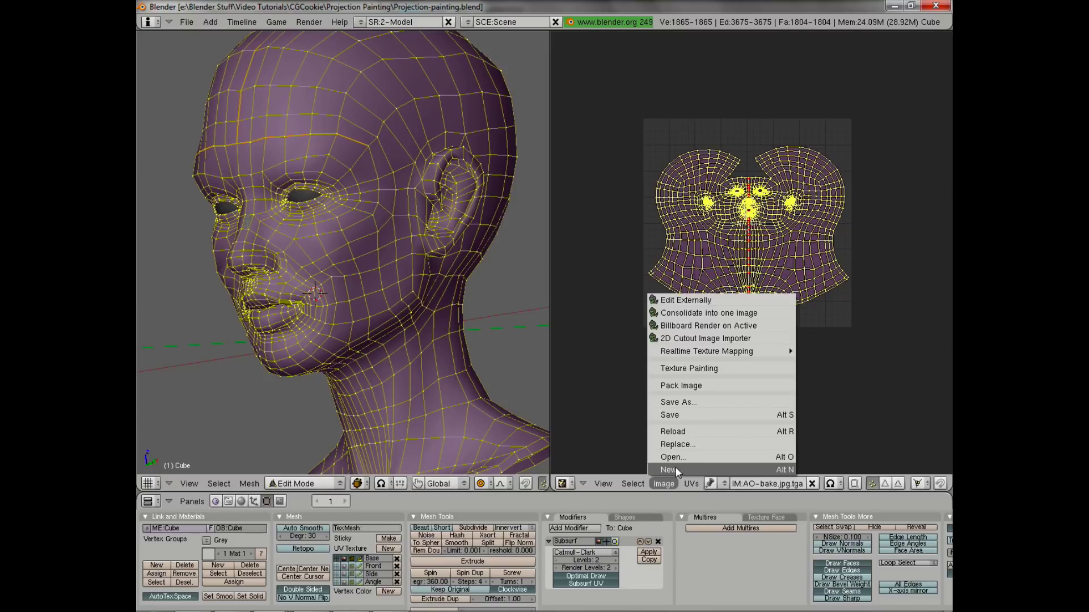
pyautogui.click(675, 468)
pyautogui.click(680, 436)
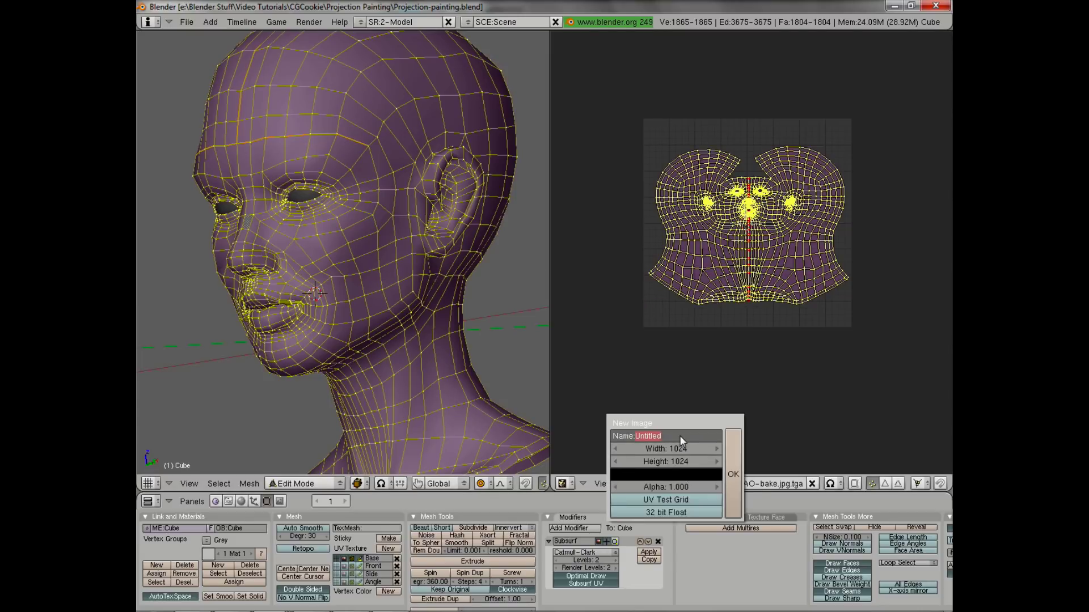
pyautogui.write('Colormap')
pyautogui.click(698, 451)
pyautogui.write('2048')
pyautogui.press('Return')
pyautogui.click(692, 459)
pyautogui.write('2048')
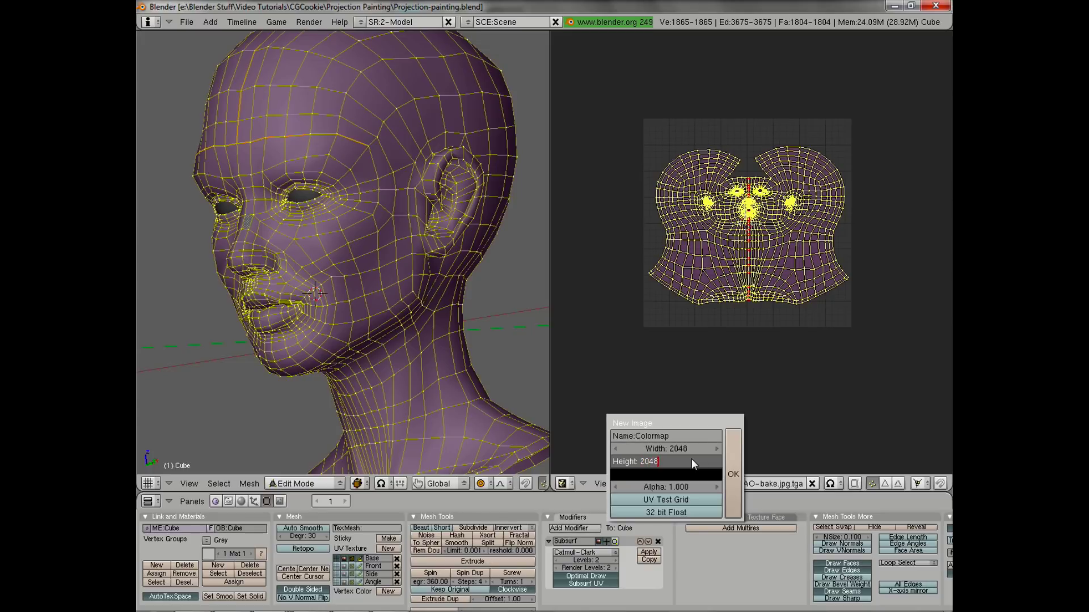
pyautogui.press('Return')
pyautogui.click(737, 474)
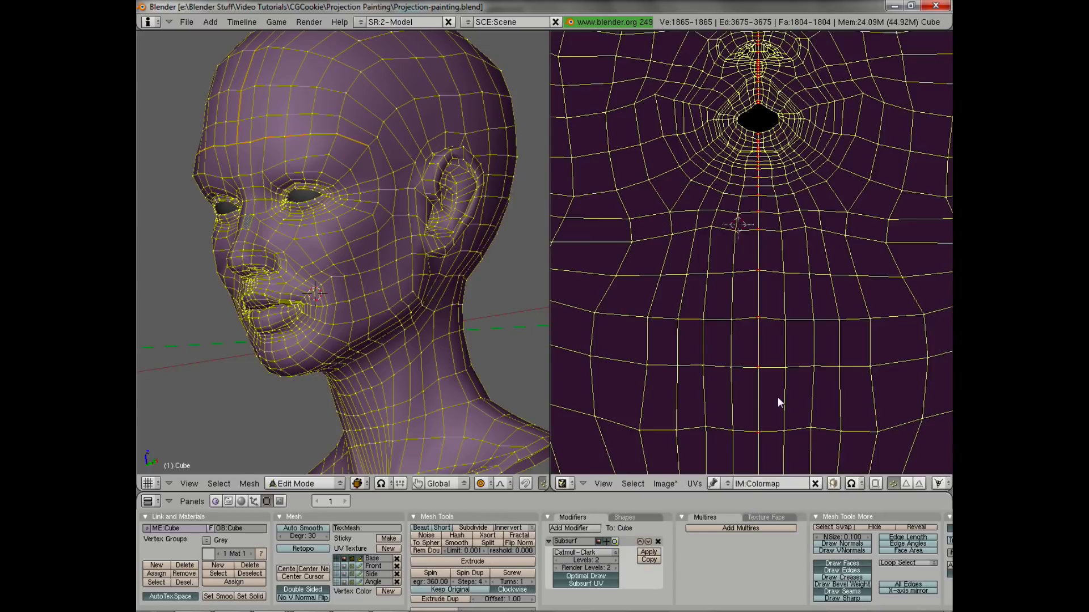
# Frame the whole Colormap and return to Texture Paint mode to view the blank texture on the head
pyautogui.press('Home')
pyautogui.scroll(-2, 337, 364)
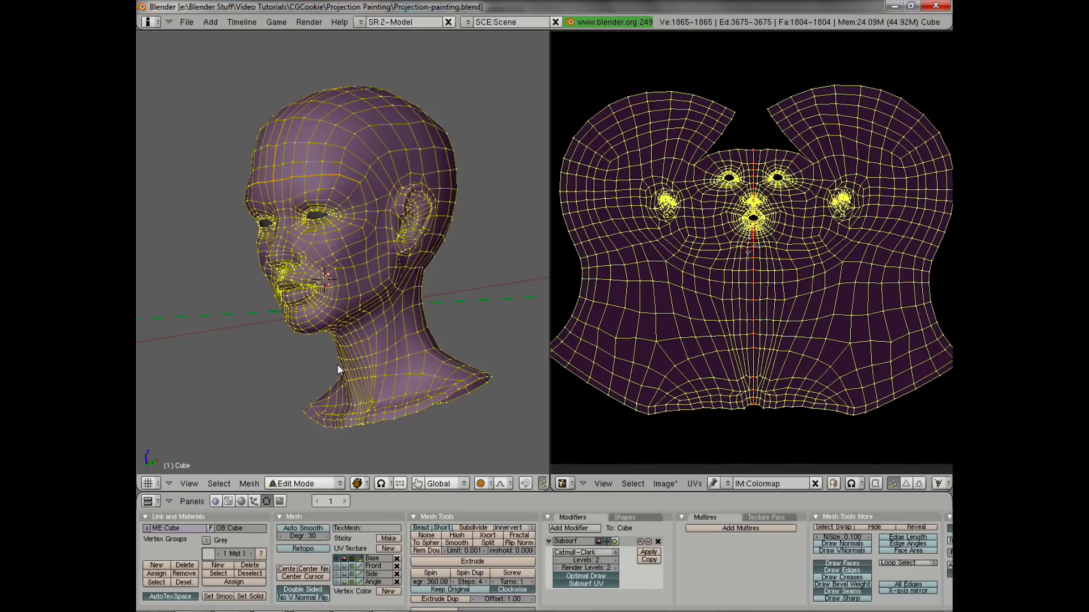
pyautogui.press('Tab')
pyautogui.scroll(-3, 336, 366)
pyautogui.moveTo(310, 268)
pyautogui.mouseDown(button='middle')
pyautogui.moveTo(439, 216)
pyautogui.moveTo(342, 243)
pyautogui.moveTo(358, 283)
pyautogui.mouseUp(button='middle')
pyautogui.scroll(3, 358, 258)
pyautogui.scroll(2, 360, 287)
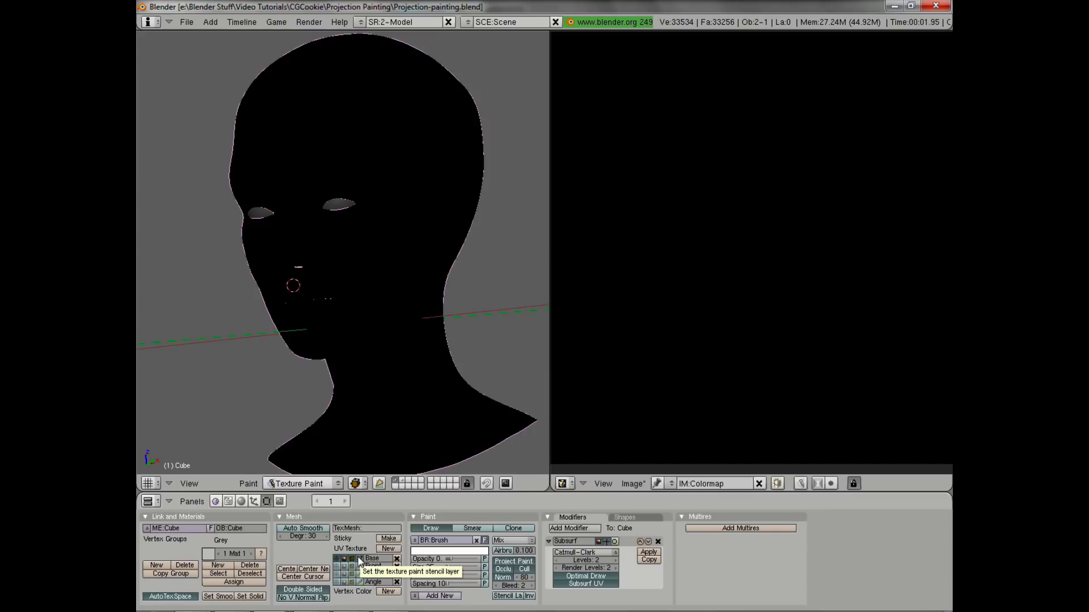
pyautogui.moveTo(371, 341); pyautogui.dragTo(418, 292, button='middle')
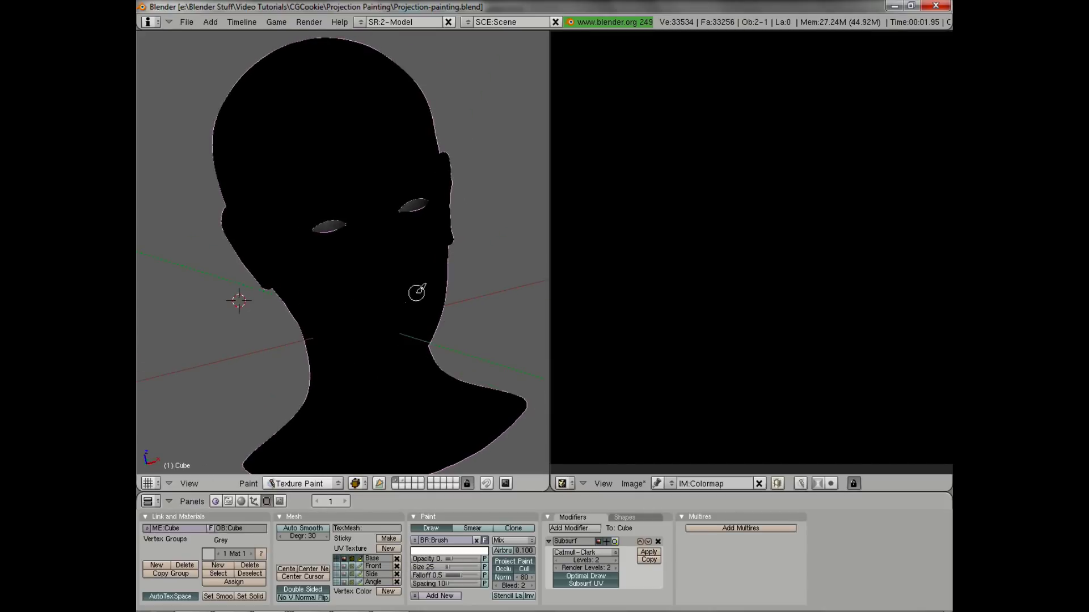
# Set the Front UV layer as the Clone brush's source layer and paint a trial stroke across the cheeks and nose
pyautogui.click(352, 564)
pyautogui.moveTo(404, 349)
pyautogui.mouseDown(button='middle')
pyautogui.moveTo(366, 345)
pyautogui.moveTo(370, 363)
pyautogui.mouseUp(button='middle')
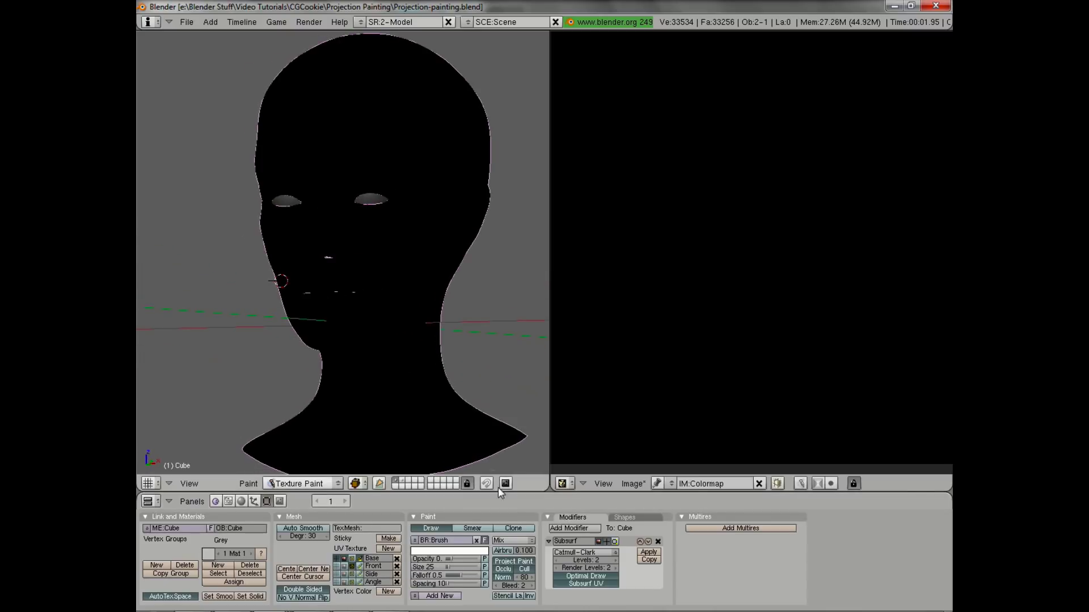
pyautogui.click(514, 529)
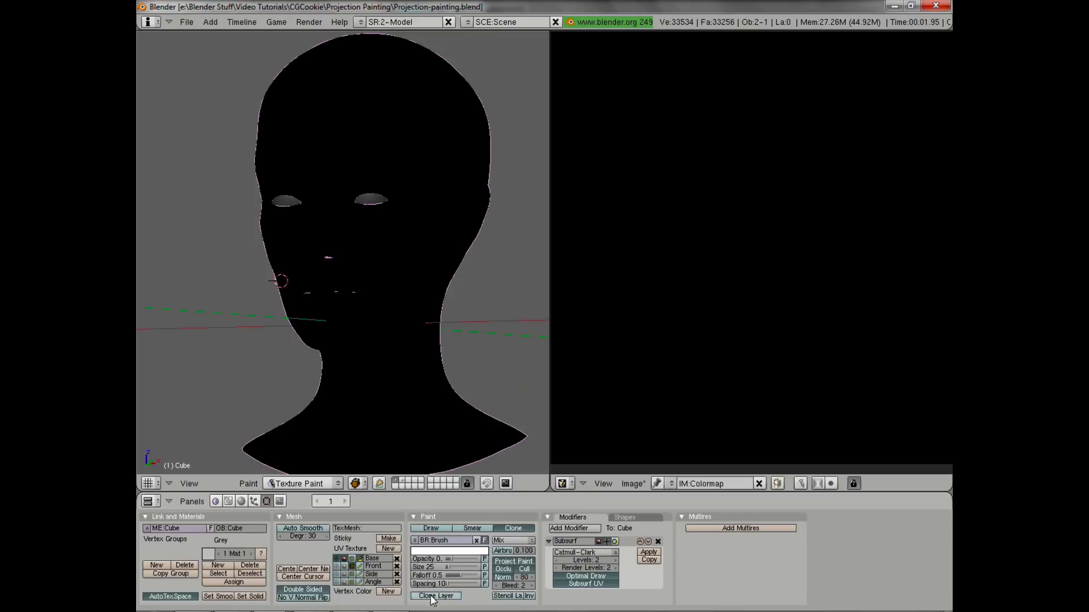
pyautogui.scroll(-2, 411, 265)
pyautogui.moveTo(401, 214)
pyautogui.mouseDown()
pyautogui.moveTo(340, 250)
pyautogui.moveTo(369, 253)
pyautogui.moveTo(301, 245)
pyautogui.moveTo(390, 275)
pyautogui.mouseUp()
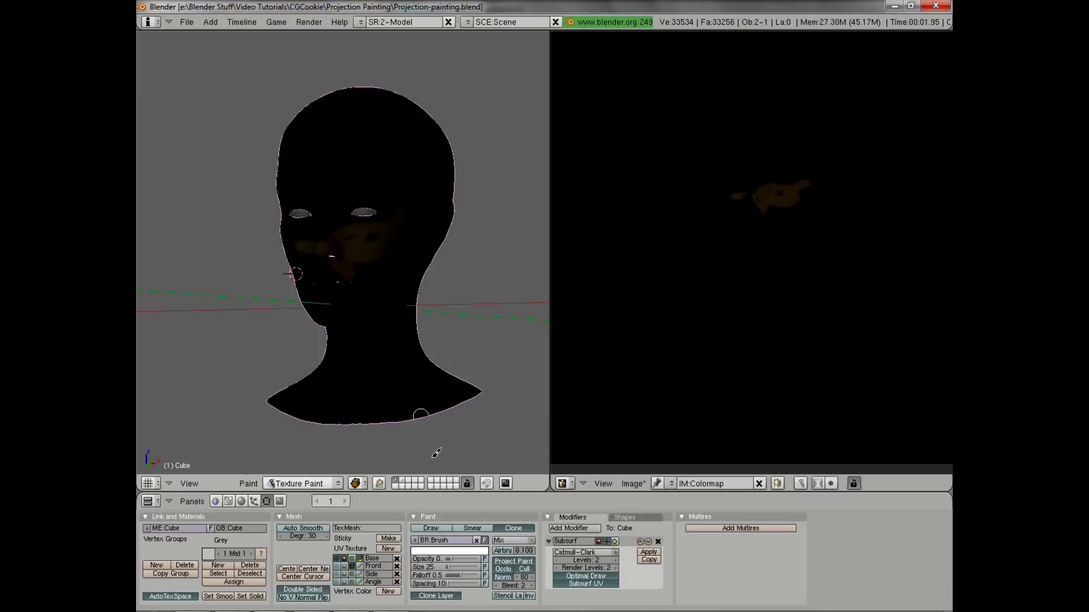
# Set the brush opacity to 1 and size to 61, and clone the front photo over the forehead, eyes, nose, mouth and chin
pyautogui.moveTo(454, 557)
pyautogui.mouseDown()
pyautogui.moveTo(479, 558)
pyautogui.moveTo(464, 568)
pyautogui.mouseUp()
pyautogui.moveTo(296, 226)
pyautogui.mouseDown()
pyautogui.moveTo(335, 211)
pyautogui.moveTo(341, 232)
pyautogui.moveTo(370, 182)
pyautogui.moveTo(365, 236)
pyautogui.moveTo(345, 169)
pyautogui.moveTo(298, 250)
pyautogui.moveTo(309, 193)
pyautogui.moveTo(289, 170)
pyautogui.moveTo(375, 142)
pyautogui.moveTo(365, 158)
pyautogui.moveTo(295, 173)
pyautogui.moveTo(322, 242)
pyautogui.mouseUp()
pyautogui.moveTo(322, 242); pyautogui.dragTo(437, 207, button='middle')
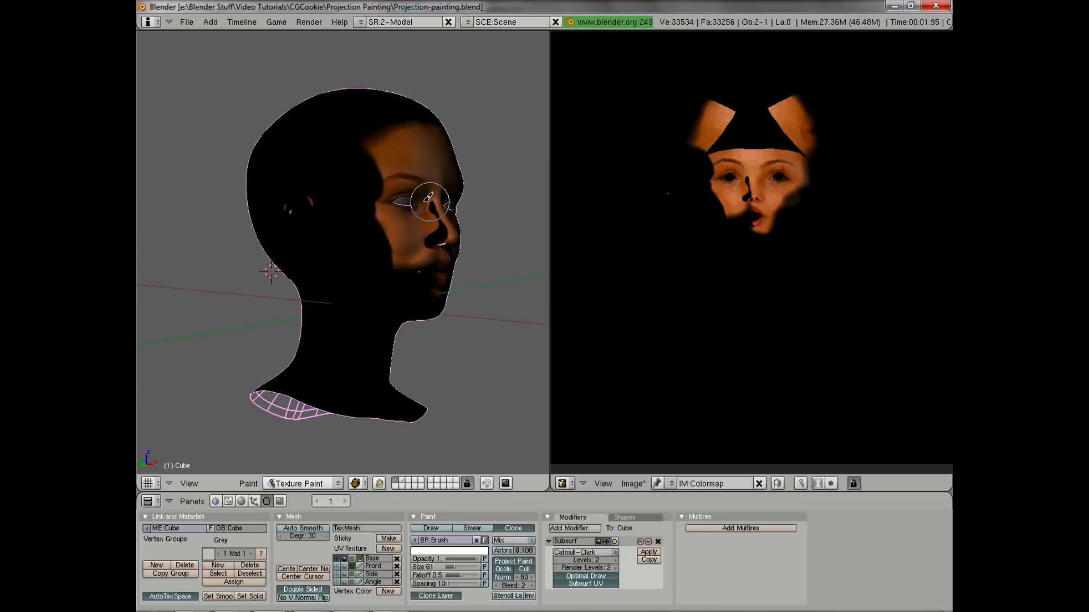
pyautogui.moveTo(430, 269)
pyautogui.mouseDown()
pyautogui.moveTo(417, 284)
pyautogui.moveTo(472, 293)
pyautogui.moveTo(445, 283)
pyautogui.mouseUp()
pyautogui.moveTo(445, 283); pyautogui.dragTo(314, 278, button='middle')
pyautogui.moveTo(315, 277)
pyautogui.mouseDown()
pyautogui.moveTo(363, 227)
pyautogui.moveTo(341, 291)
pyautogui.moveTo(406, 146)
pyautogui.moveTo(329, 101)
pyautogui.moveTo(376, 119)
pyautogui.moveTo(340, 107)
pyautogui.mouseUp()
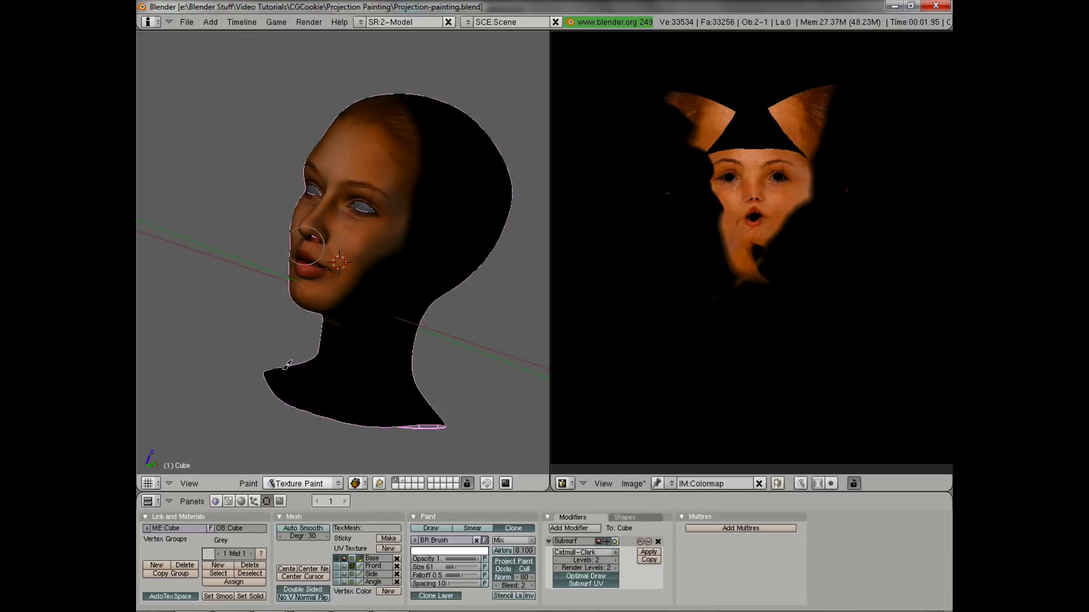
# Examine the painted face on the model and compare the Colormap with the Base UV layout
pyautogui.moveTo(346, 278); pyautogui.dragTo(476, 265, button='middle')
pyautogui.scroll(2, 475, 266)
pyautogui.moveTo(447, 192); pyautogui.dragTo(370, 203, button='middle')
pyautogui.scroll(2, 408, 180)
pyautogui.scroll(2, 826, 234)
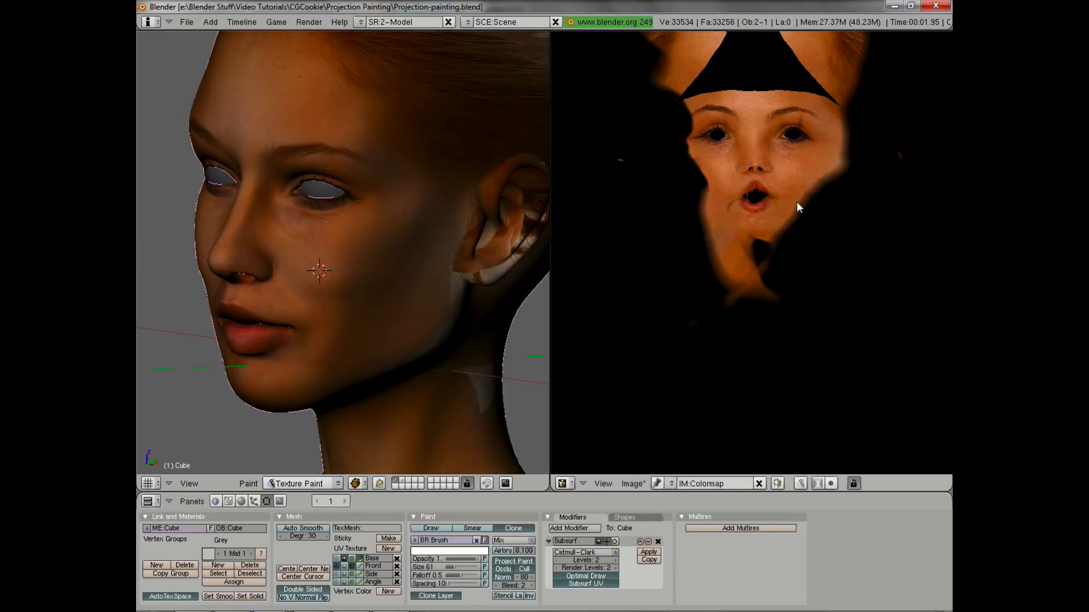
pyautogui.moveTo(797, 203); pyautogui.dragTo(790, 286, button='middle')
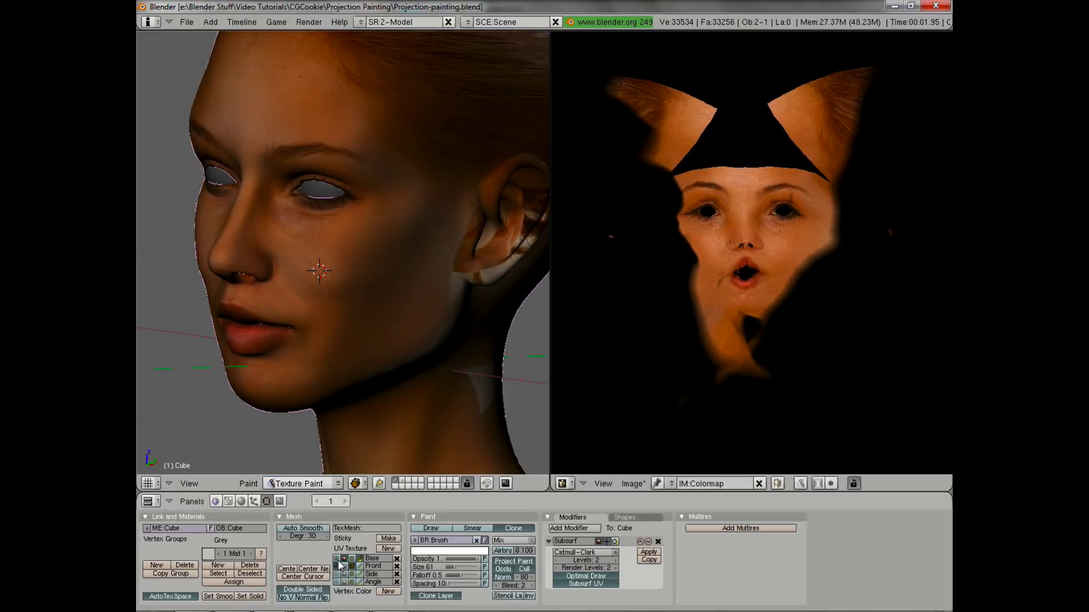
pyautogui.press('Tab')
pyautogui.scroll(-2, 872, 220)
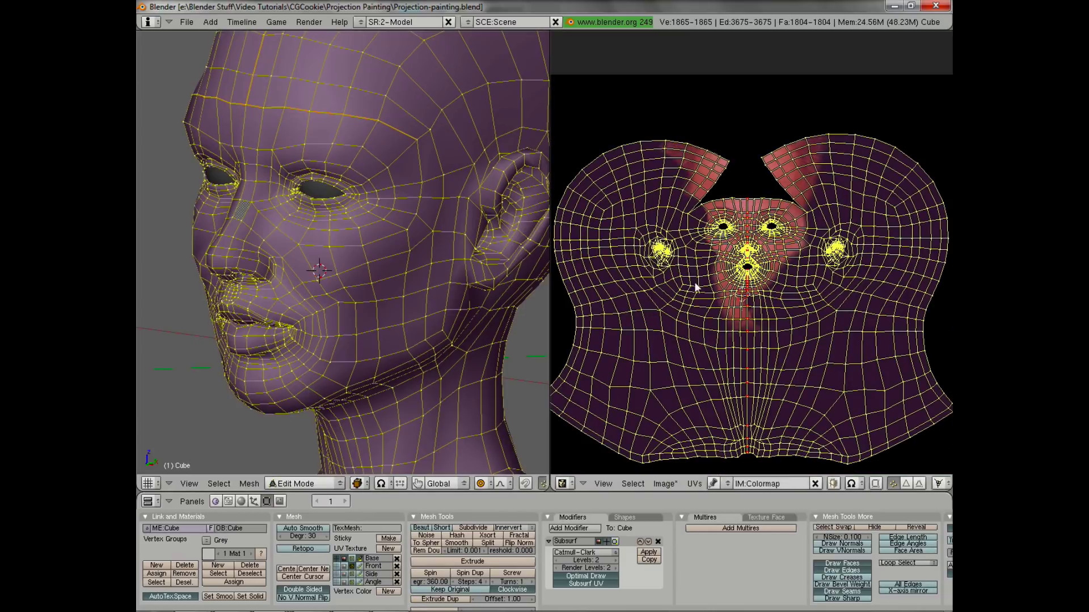
pyautogui.press('Tab')
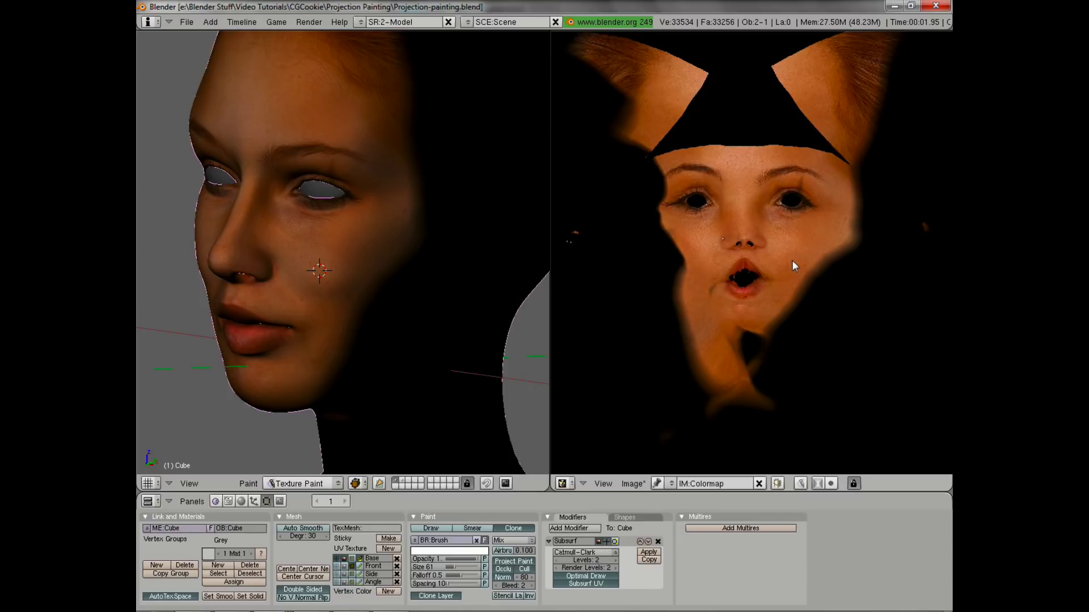
# Extend the cloned photo over the side of the face, the jaw and the front of the neck
pyautogui.moveTo(161, 317); pyautogui.dragTo(329, 260, button='middle')
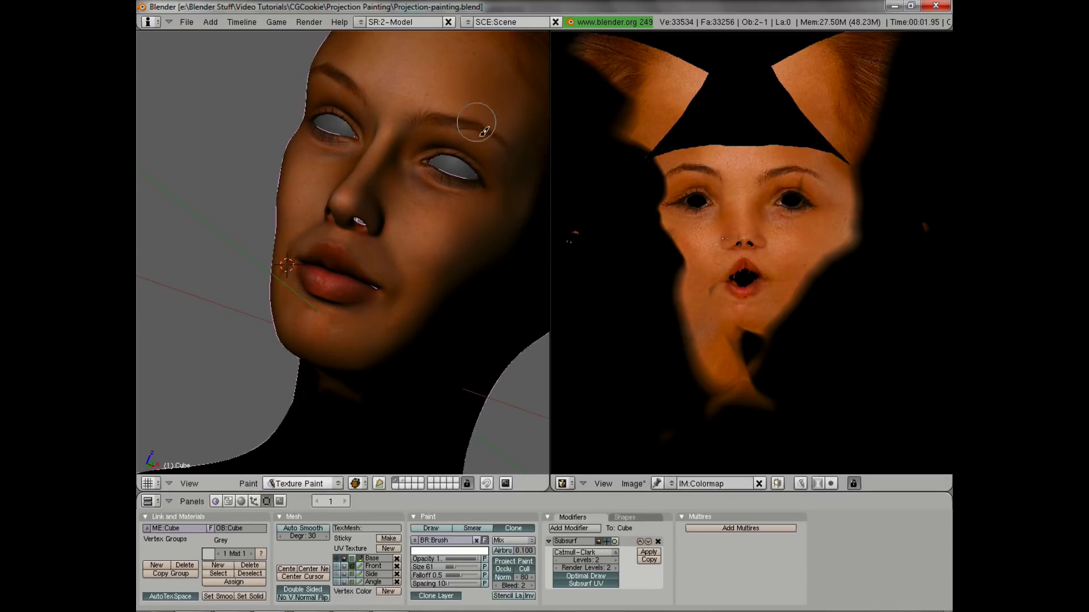
pyautogui.scroll(-4, 445, 255)
pyautogui.moveTo(425, 231); pyautogui.dragTo(348, 146, button='middle')
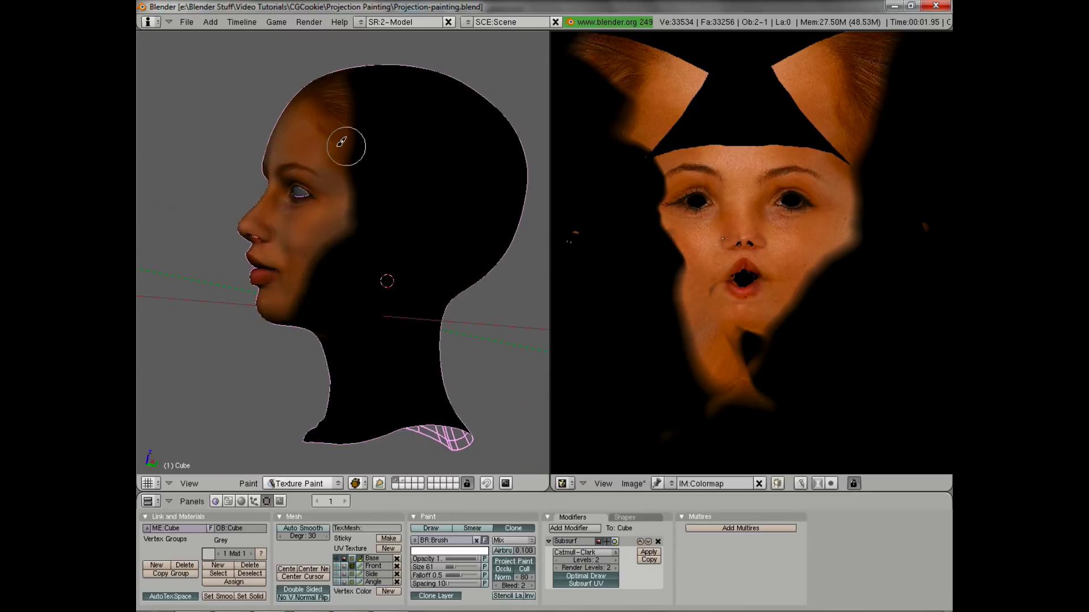
pyautogui.moveTo(241, 341)
pyautogui.mouseDown(button='middle')
pyautogui.moveTo(313, 257)
pyautogui.moveTo(341, 290)
pyautogui.mouseUp(button='middle')
pyautogui.moveTo(340, 291)
pyautogui.mouseDown()
pyautogui.moveTo(345, 321)
pyautogui.moveTo(376, 274)
pyautogui.mouseUp()
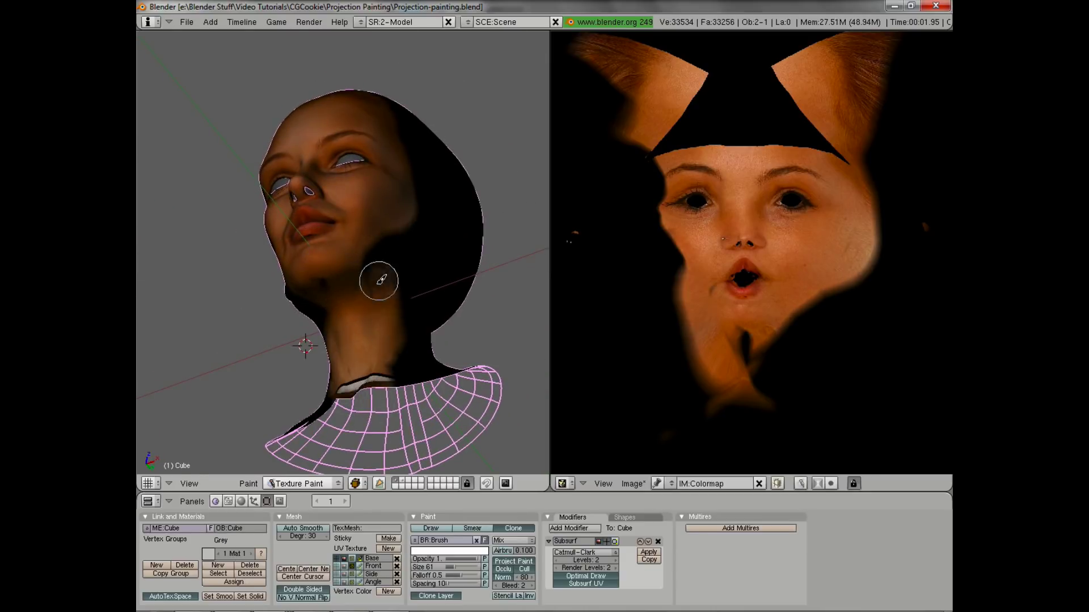
# Clone the front photo over the rest of the neck, the shoulders and the bust's lower edge
pyautogui.moveTo(377, 274); pyautogui.dragTo(406, 369, button='middle')
pyautogui.moveTo(414, 413)
pyautogui.mouseDown()
pyautogui.moveTo(427, 365)
pyautogui.moveTo(408, 316)
pyautogui.moveTo(413, 372)
pyautogui.mouseUp()
pyautogui.moveTo(413, 372)
pyautogui.mouseDown(button='middle')
pyautogui.moveTo(382, 356)
pyautogui.moveTo(401, 396)
pyautogui.mouseUp(button='middle')
pyautogui.moveTo(390, 438)
pyautogui.mouseDown()
pyautogui.moveTo(386, 301)
pyautogui.moveTo(315, 238)
pyautogui.moveTo(285, 128)
pyautogui.moveTo(325, 127)
pyautogui.moveTo(274, 182)
pyautogui.moveTo(323, 102)
pyautogui.moveTo(284, 202)
pyautogui.moveTo(369, 264)
pyautogui.moveTo(284, 151)
pyautogui.moveTo(280, 224)
pyautogui.moveTo(338, 302)
pyautogui.moveTo(353, 293)
pyautogui.moveTo(451, 400)
pyautogui.moveTo(374, 451)
pyautogui.moveTo(454, 386)
pyautogui.moveTo(456, 371)
pyautogui.mouseUp()
pyautogui.moveTo(456, 370)
pyautogui.mouseDown(button='middle')
pyautogui.moveTo(397, 389)
pyautogui.moveTo(399, 403)
pyautogui.mouseUp(button='middle')
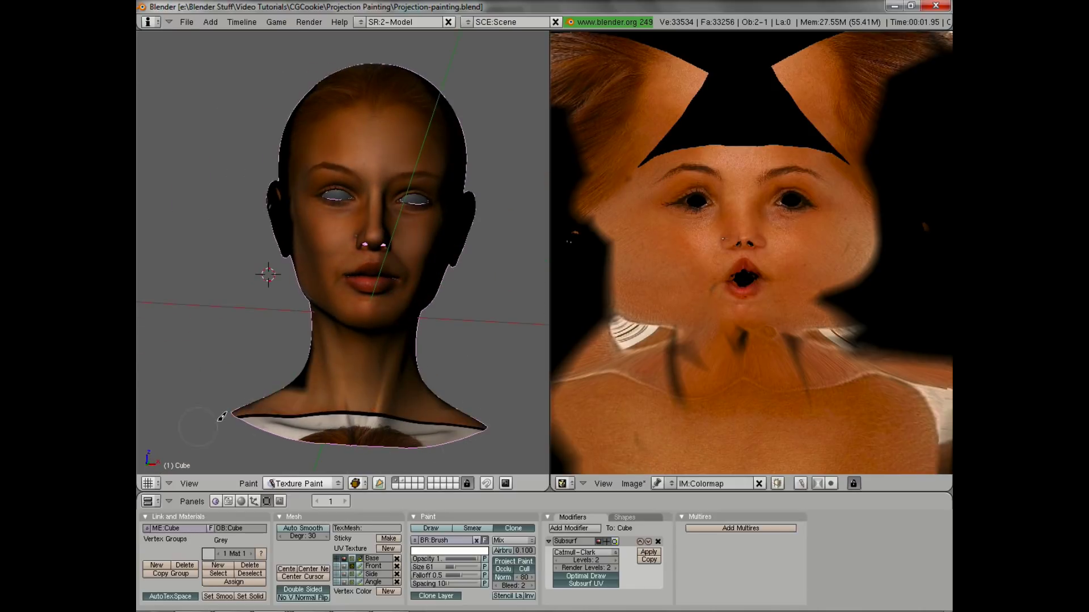
# Clone the front photo over the cheek, temple and hair toward the ear, with a stroke across the back of the neck
pyautogui.moveTo(428, 264); pyautogui.dragTo(444, 211)
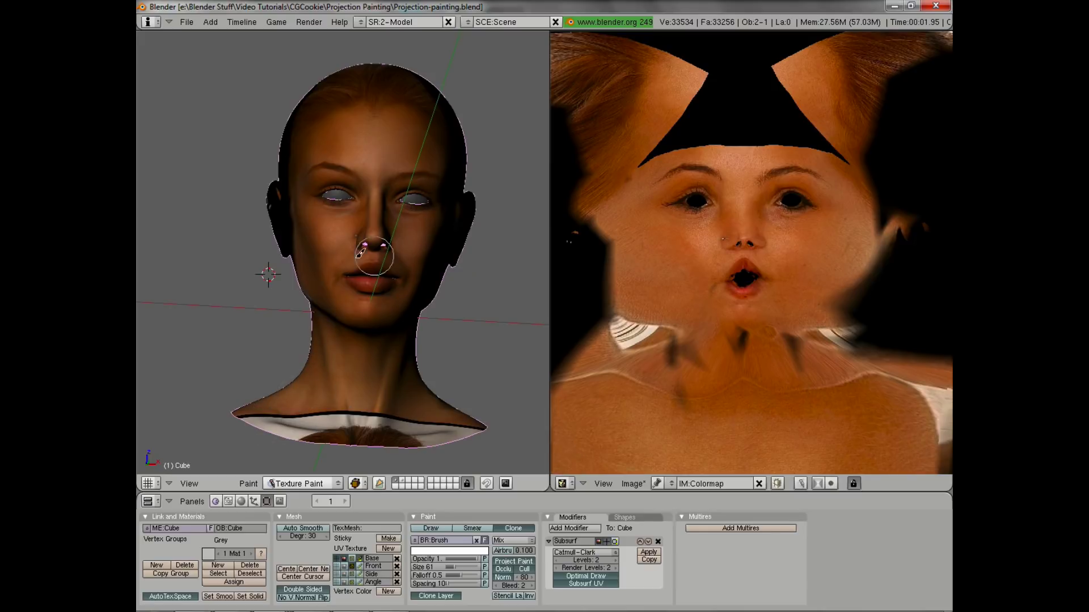
pyautogui.moveTo(431, 262); pyautogui.dragTo(431, 275)
pyautogui.moveTo(431, 275)
pyautogui.mouseDown(button='middle')
pyautogui.moveTo(339, 280)
pyautogui.moveTo(340, 212)
pyautogui.mouseUp(button='middle')
pyautogui.moveTo(335, 114); pyautogui.dragTo(348, 224)
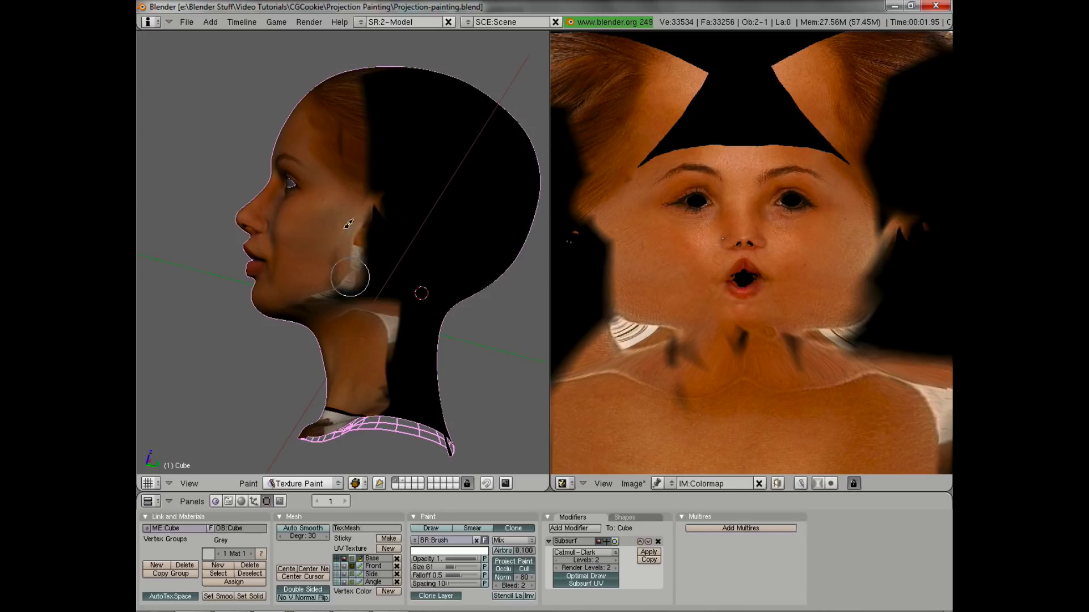
pyautogui.moveTo(337, 143)
pyautogui.mouseDown()
pyautogui.moveTo(371, 244)
pyautogui.moveTo(367, 86)
pyautogui.moveTo(361, 269)
pyautogui.mouseUp()
pyautogui.moveTo(306, 295); pyautogui.dragTo(493, 253)
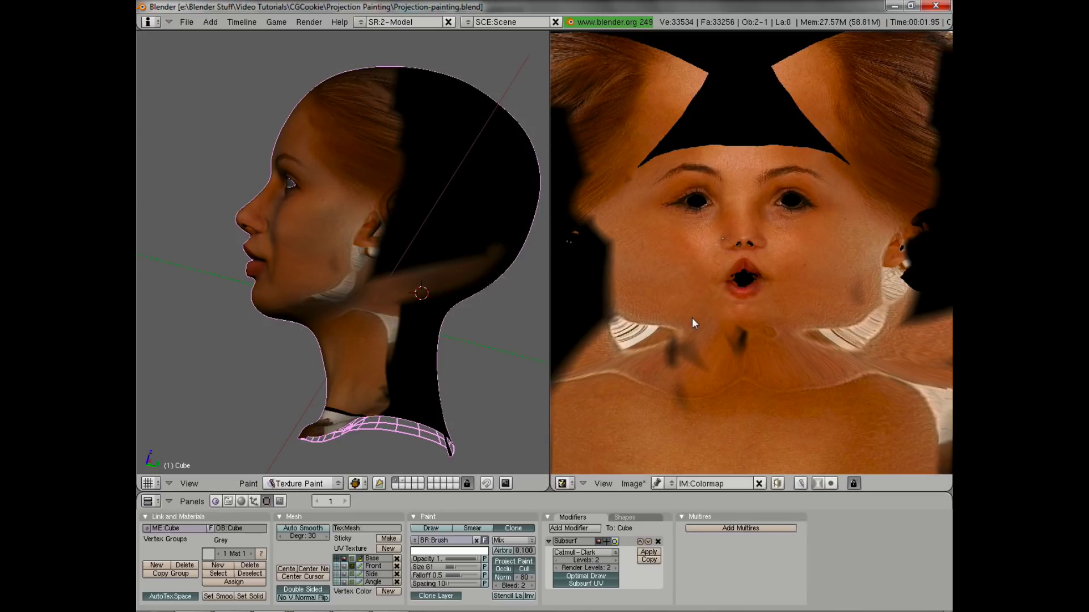
pyautogui.scroll(-4, 860, 315)
pyautogui.moveTo(287, 260); pyautogui.dragTo(460, 263, button='middle')
pyautogui.press('KP_1')
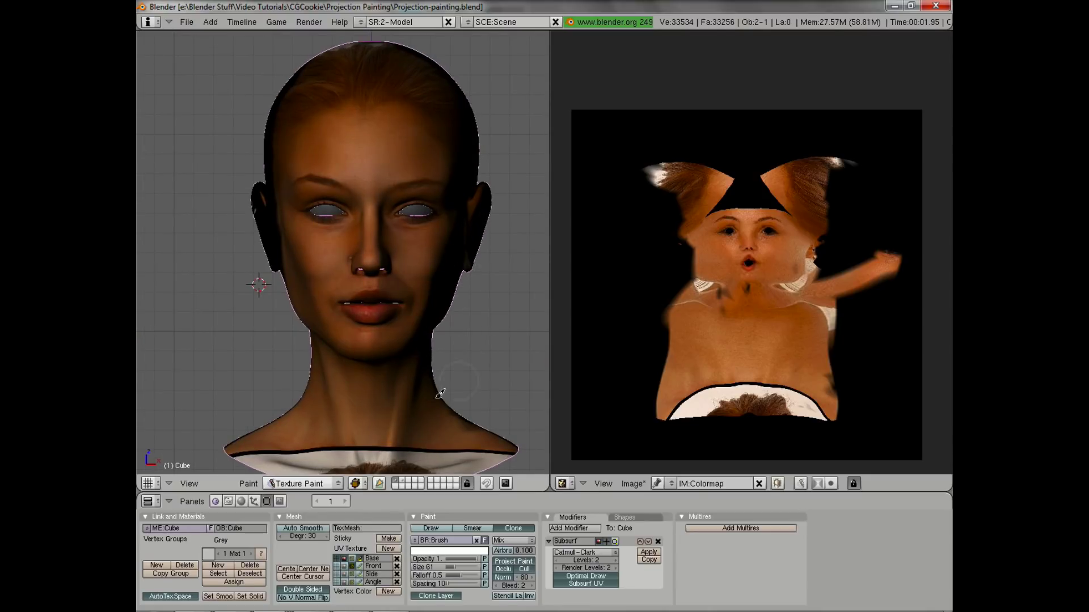
# Save the blend file and save the Colormap image as a PNG in the Projection Painting folder
pyautogui.hotkey('ctrl', 'w')
pyautogui.click(395, 311)
pyautogui.click(632, 484)
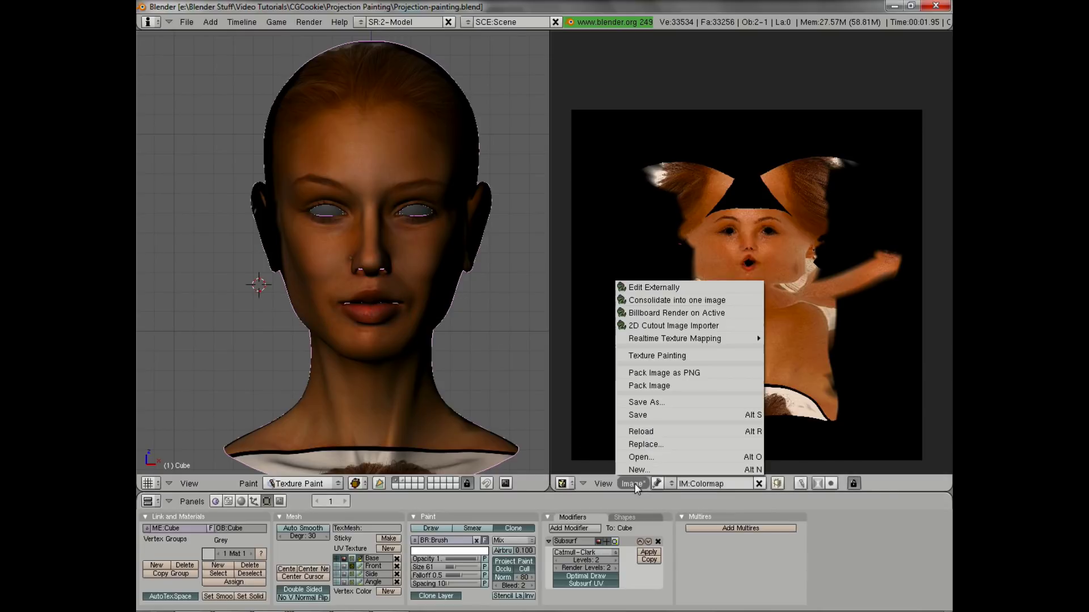
pyautogui.click(656, 419)
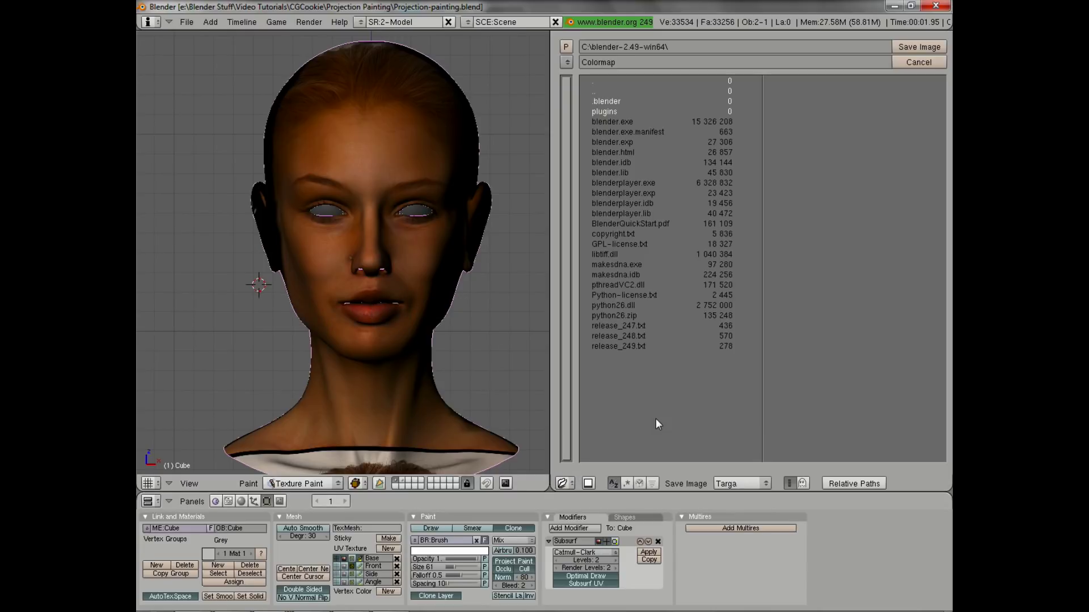
pyautogui.click(566, 61)
pyautogui.click(676, 267)
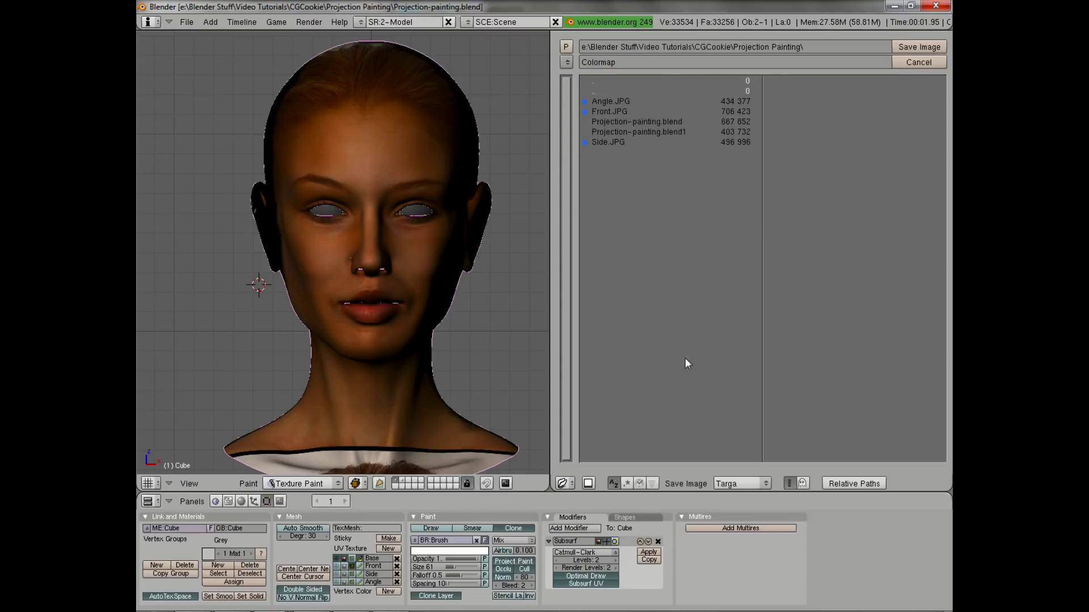
pyautogui.click(737, 483)
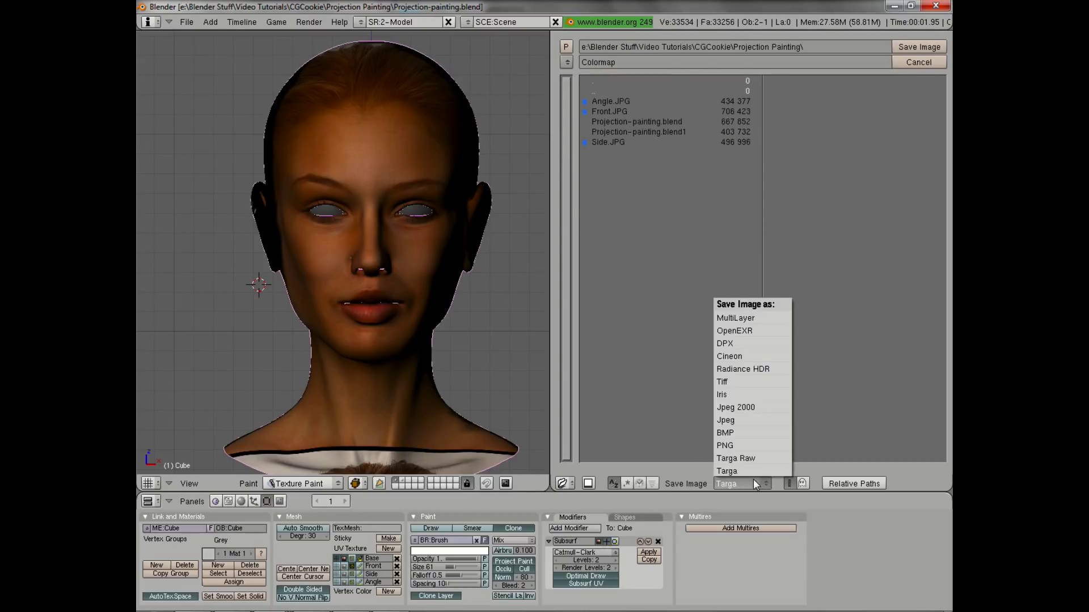
pyautogui.click(758, 447)
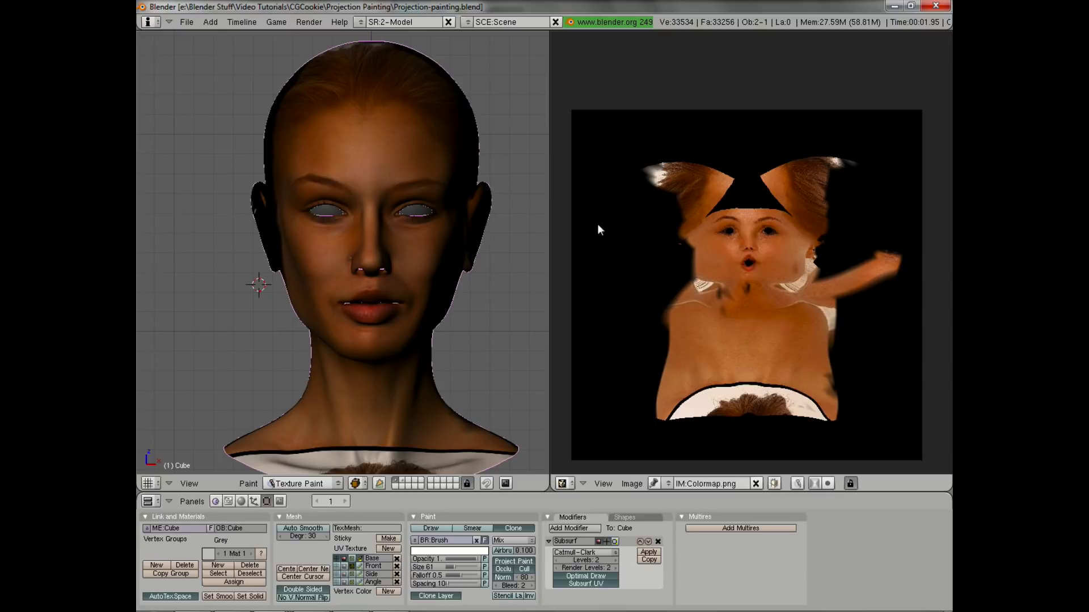
# Make the Side UV layer active and open the head mesh in Edit Mode to work on its side-view UVs
pyautogui.keyDown('shift'); pyautogui.moveTo(314, 321); pyautogui.dragTo(305, 318, button='middle'); pyautogui.keyUp('shift')
pyautogui.click(290, 589)
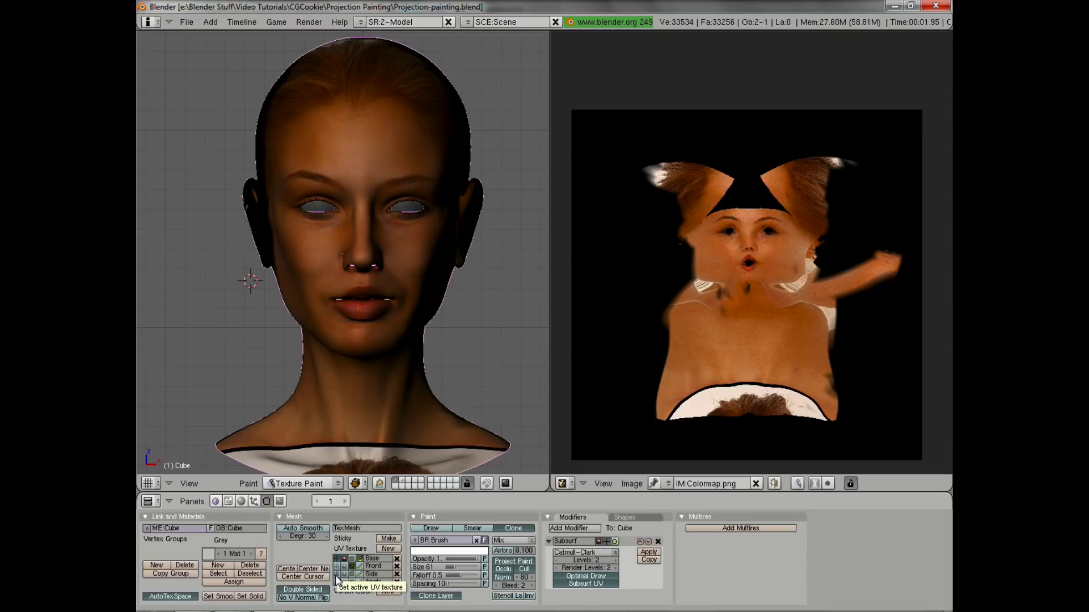
pyautogui.click(335, 575)
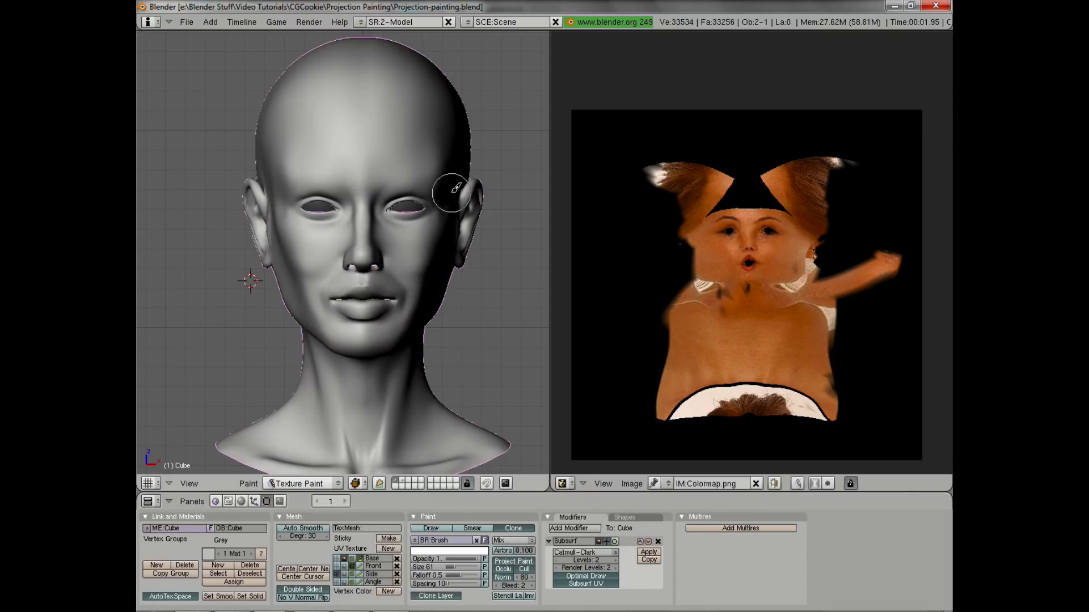
pyautogui.press('Tab')
pyautogui.scroll(6, 815, 420)
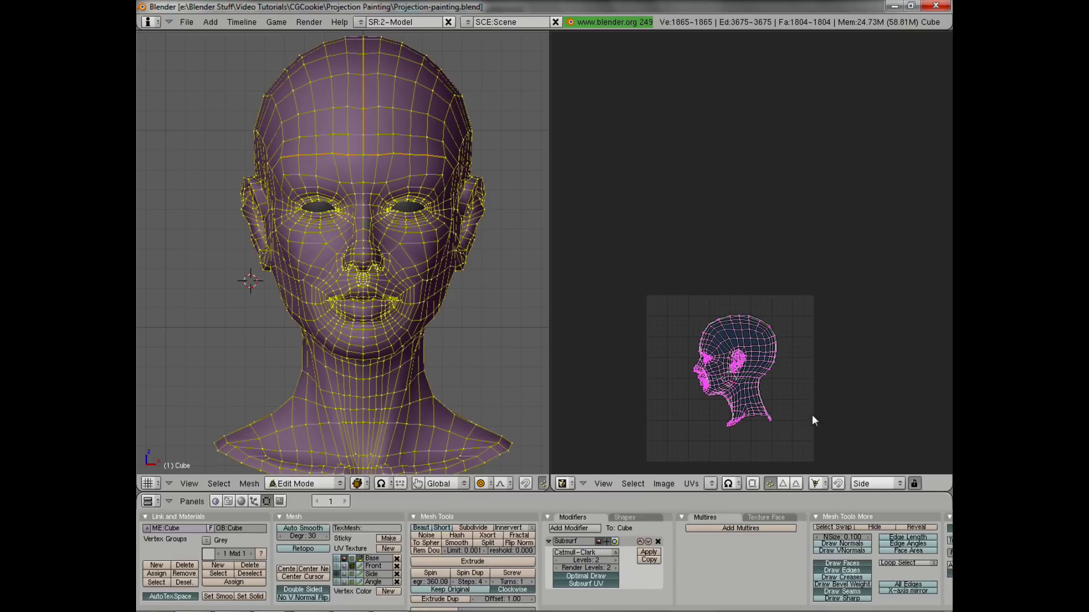
pyautogui.moveTo(814, 420); pyautogui.dragTo(816, 281, button='middle')
pyautogui.scroll(4, 817, 281)
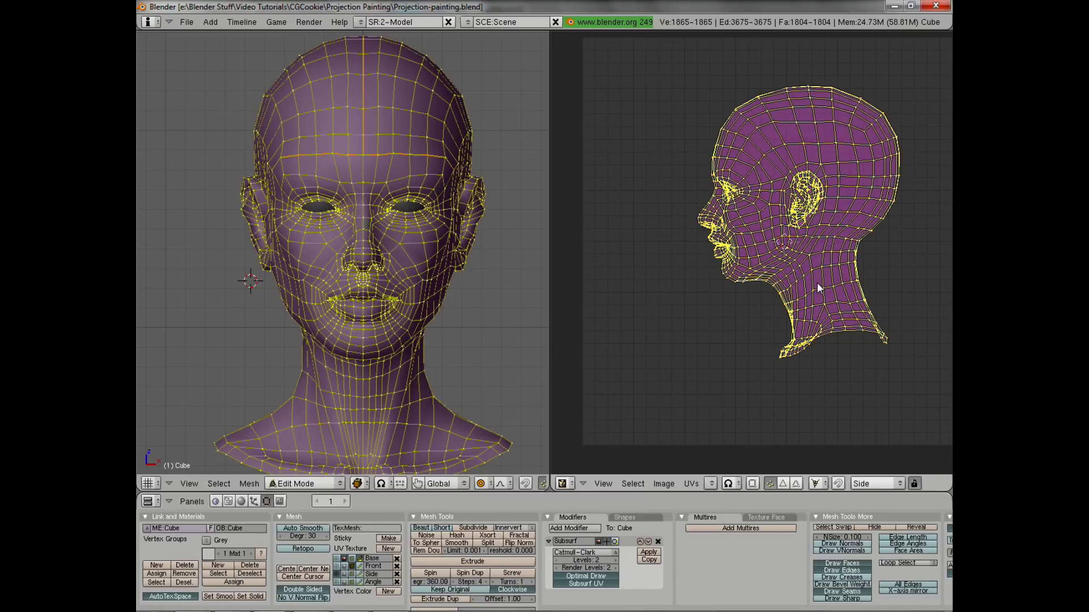
# Load Side.JPG from the Projection Painting folder as the image behind the Side UVs
pyautogui.click(664, 484)
pyautogui.click(677, 460)
pyautogui.doubleClick(637, 153)
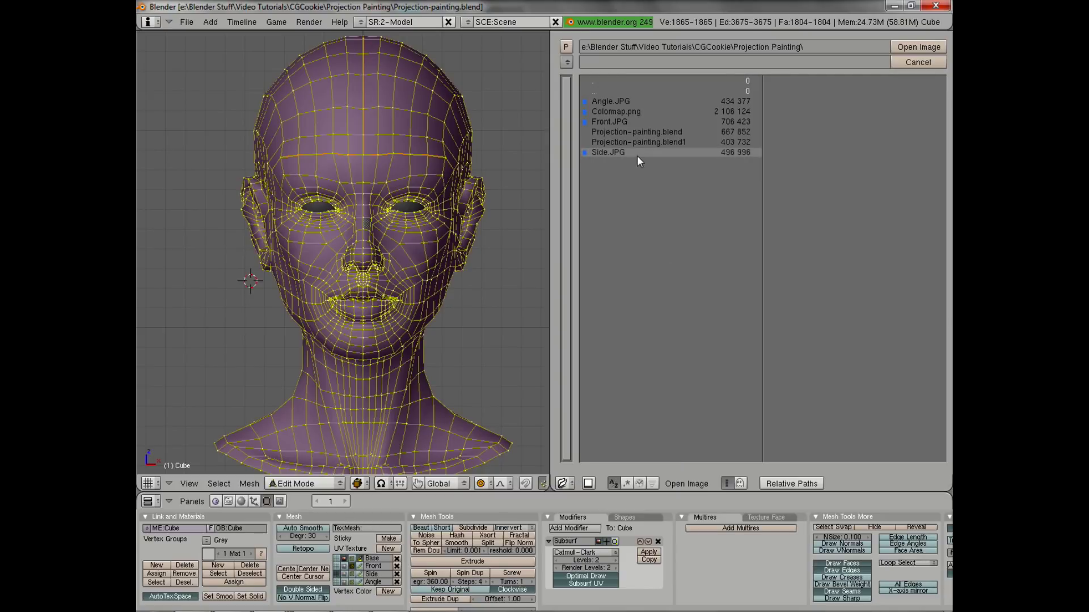
pyautogui.scroll(-5, 799, 298)
pyautogui.moveTo(798, 294); pyautogui.dragTo(803, 296, button='middle')
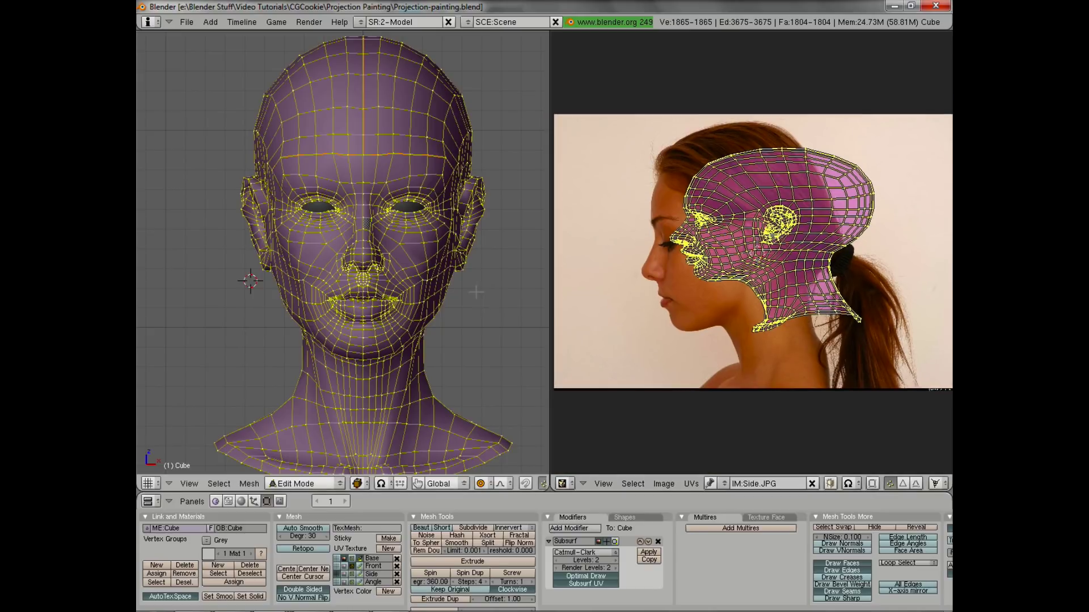
# Set the model to the side view and recreate the Side layer's UVs with Project From View
pyautogui.click(672, 282)
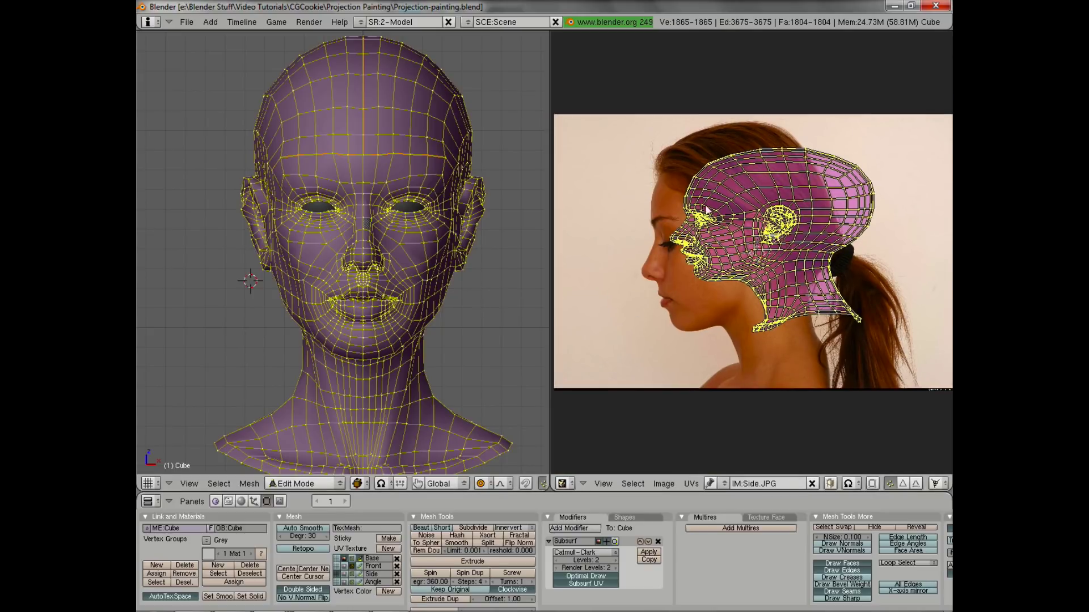
pyautogui.click(729, 274)
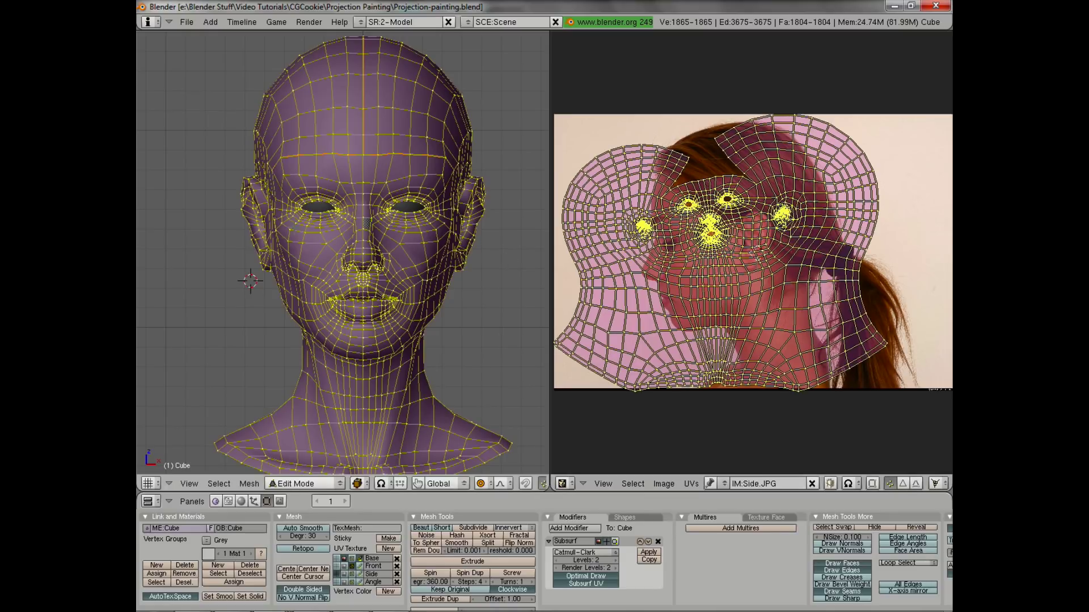
pyautogui.press('KP_3')
pyautogui.press('u')
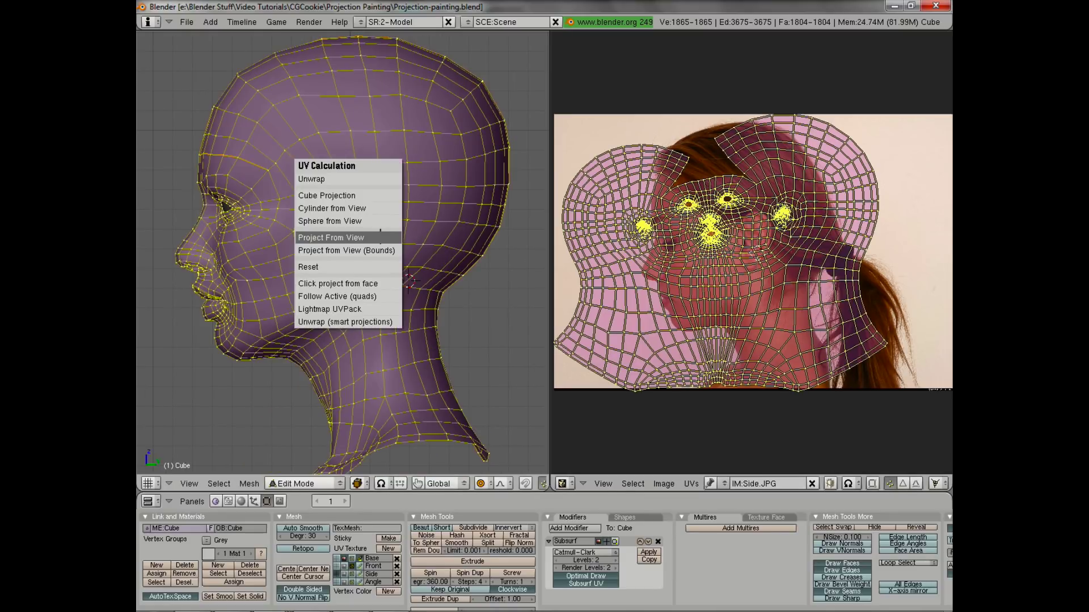
pyautogui.click(380, 237)
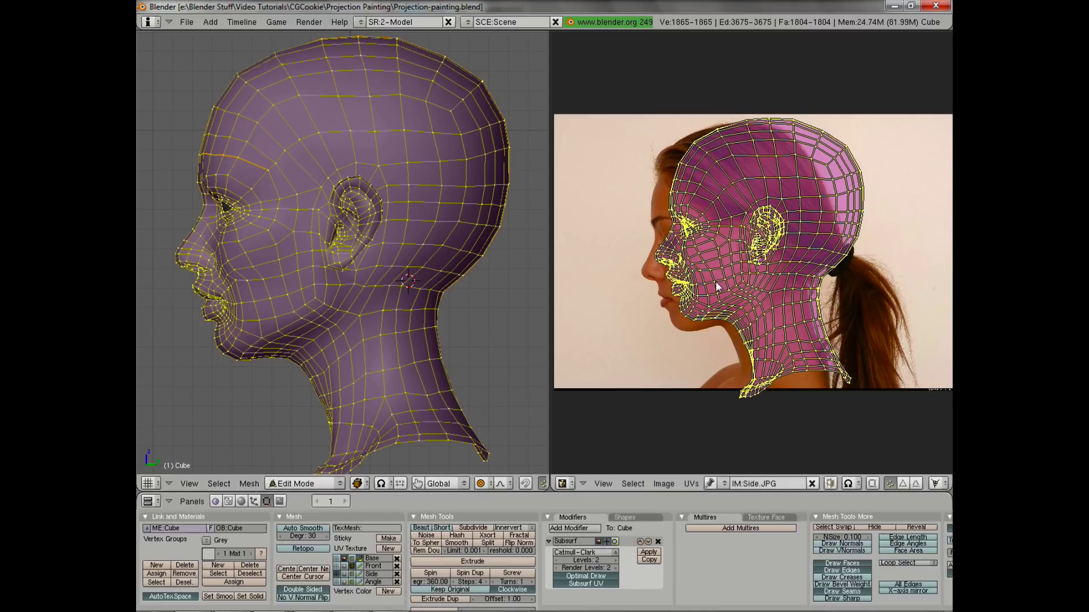
# Move, scale and rotate the whole projected UV layout to fit the head profile in the side photo
pyautogui.scroll(1, 754, 287)
pyautogui.press('g')
pyautogui.scroll(2, 805, 313)
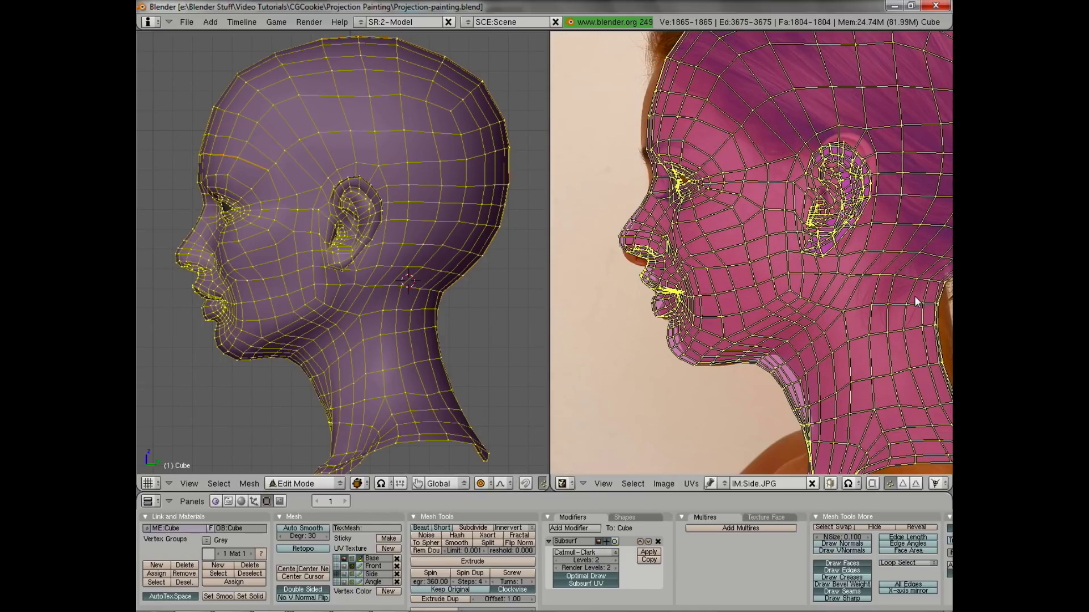
pyautogui.press('r')
pyautogui.click(920, 294)
pyautogui.press('g')
pyautogui.click(919, 289)
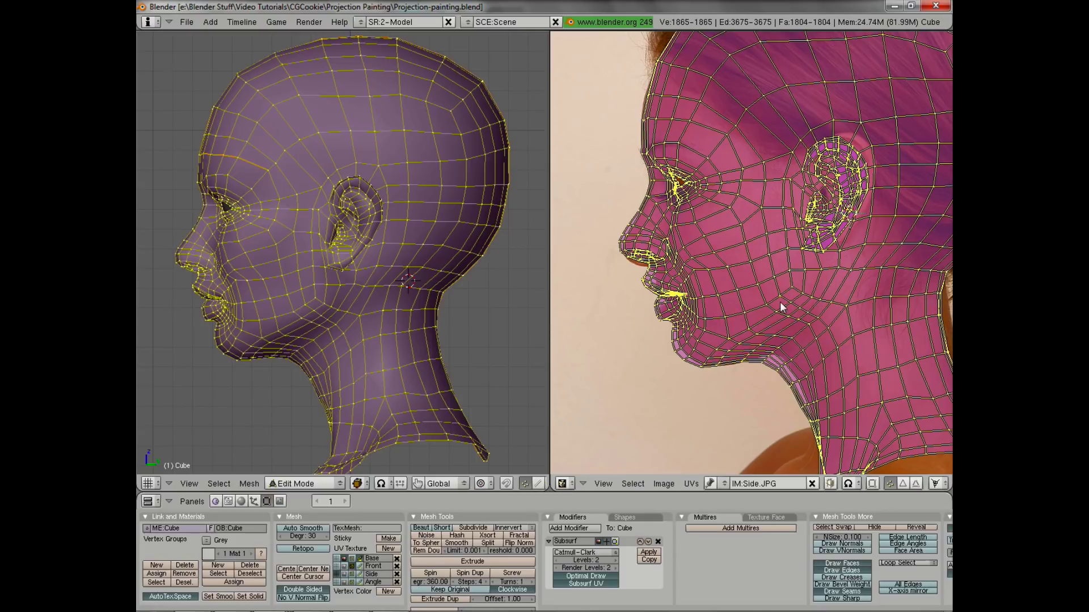
# Turn on proportional editing with smooth falloff and move the UVs under the jaw, along the front neck and at the chin onto the photo's outline
pyautogui.press('o')
pyautogui.press('g')
pyautogui.press('o')
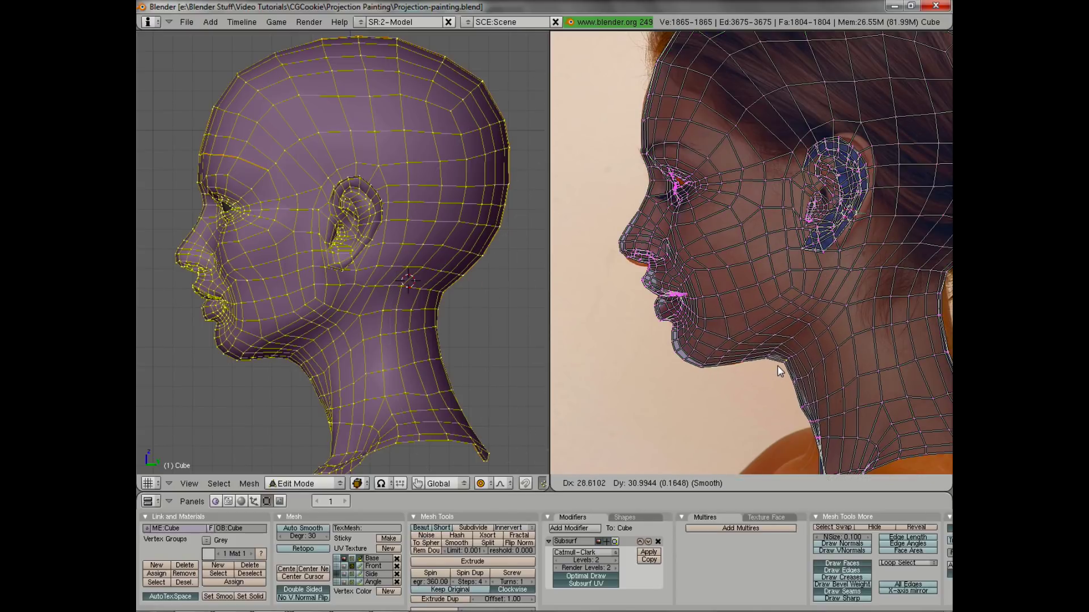
pyautogui.click(779, 368)
pyautogui.press('g')
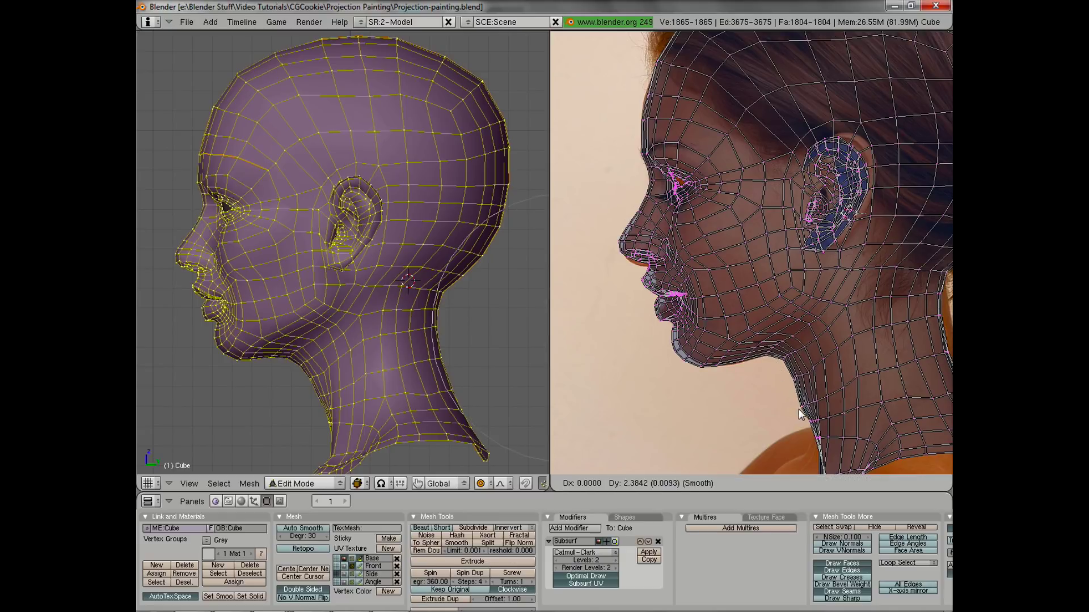
pyautogui.click(797, 397)
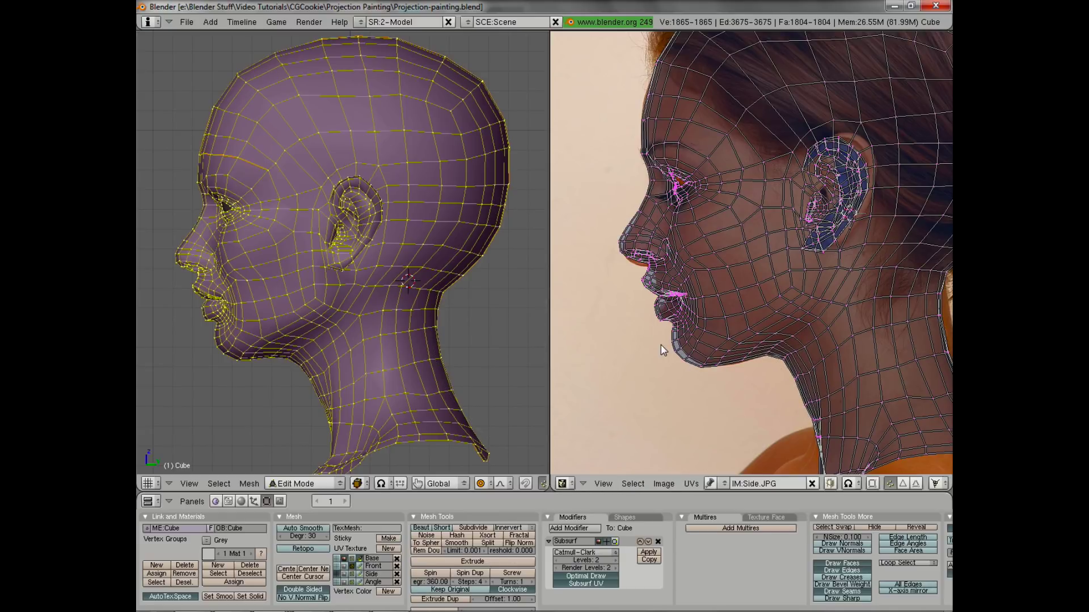
pyautogui.press('g')
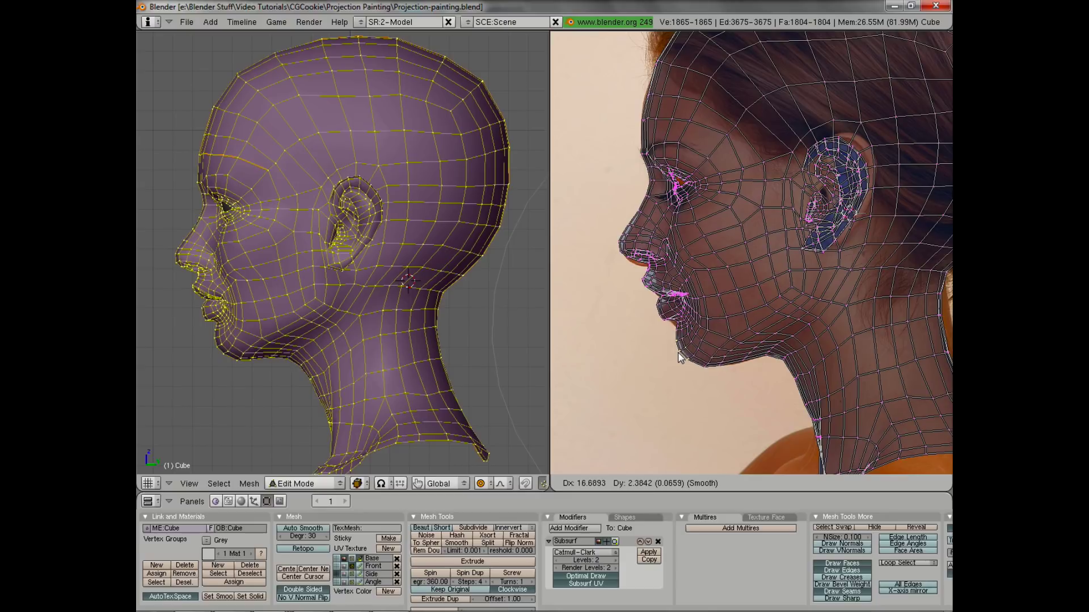
pyautogui.click(698, 357)
# Move the UVs at the base of the nose and along the upper lip onto the photo's profile
pyautogui.scroll(5, 568, 314)
pyautogui.moveTo(568, 314); pyautogui.dragTo(651, 298, button='middle')
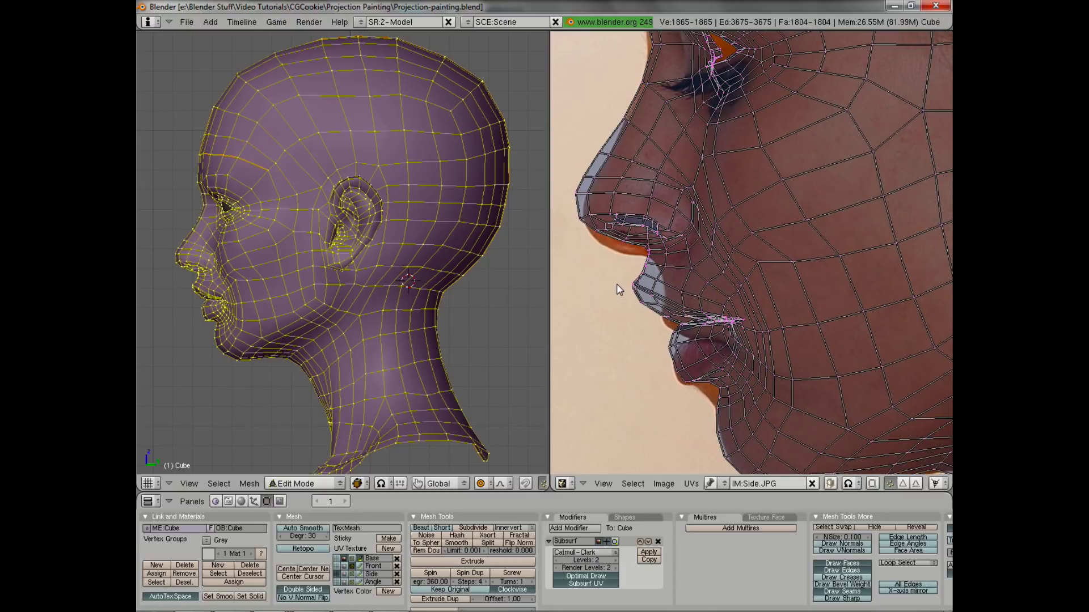
pyautogui.press('g')
pyautogui.click(658, 308)
pyautogui.press('g')
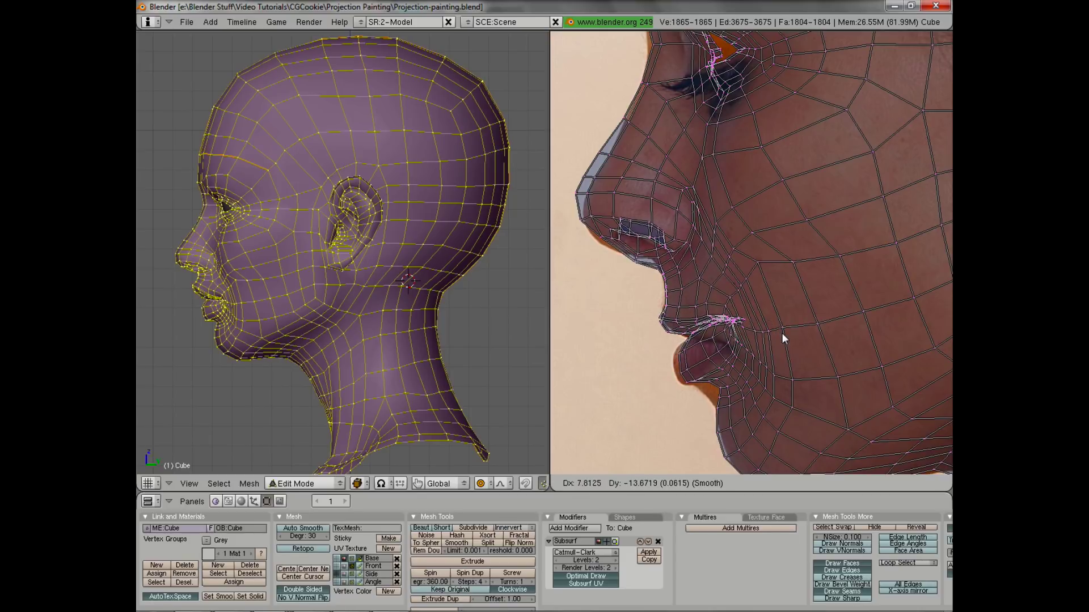
pyautogui.click(691, 333)
pyautogui.press('g')
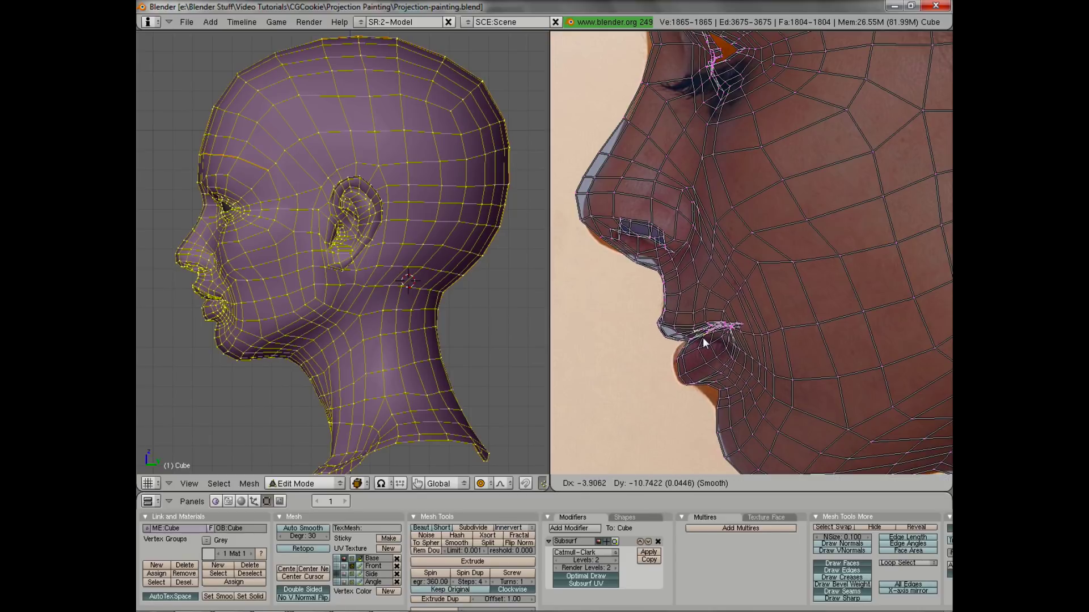
pyautogui.click(703, 342)
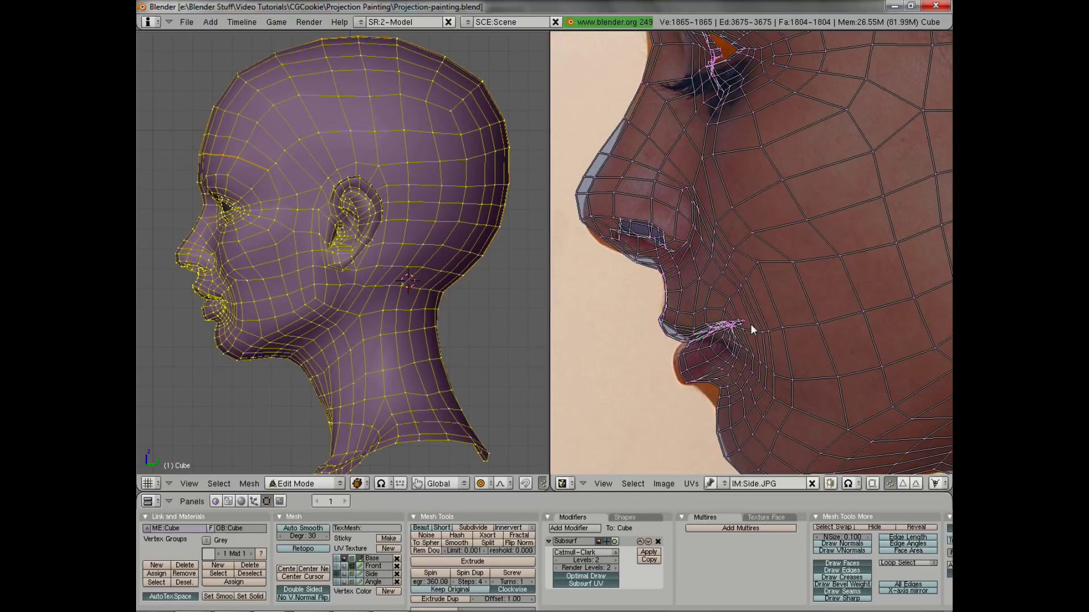
# Move and rotate the UVs around the mouth corner to follow the line between the lips in the photo
pyautogui.press('g')
pyautogui.click(744, 351)
pyautogui.press('r')
pyautogui.click(794, 378)
pyautogui.press('g')
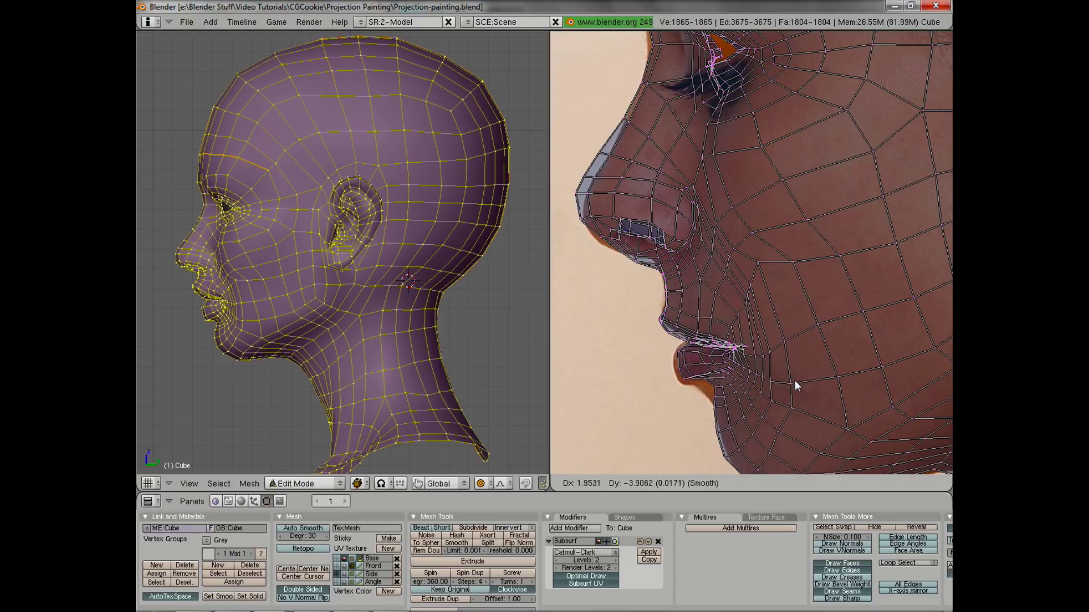
pyautogui.click(795, 380)
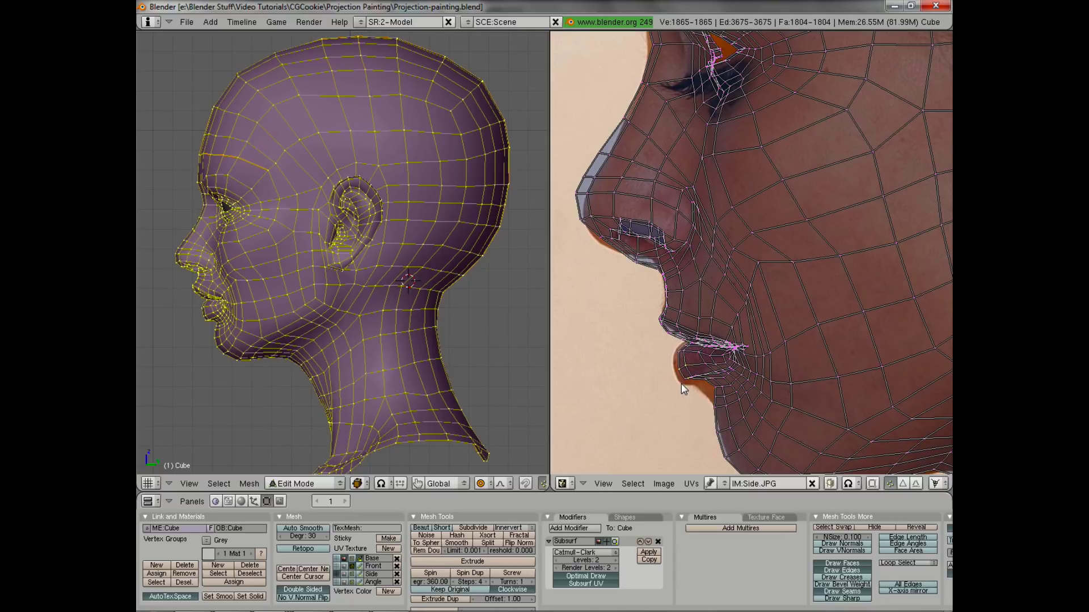
# Fit the UVs at the front of the lower and upper lips to the photo's lip outline
pyautogui.press('g')
pyautogui.click(674, 349)
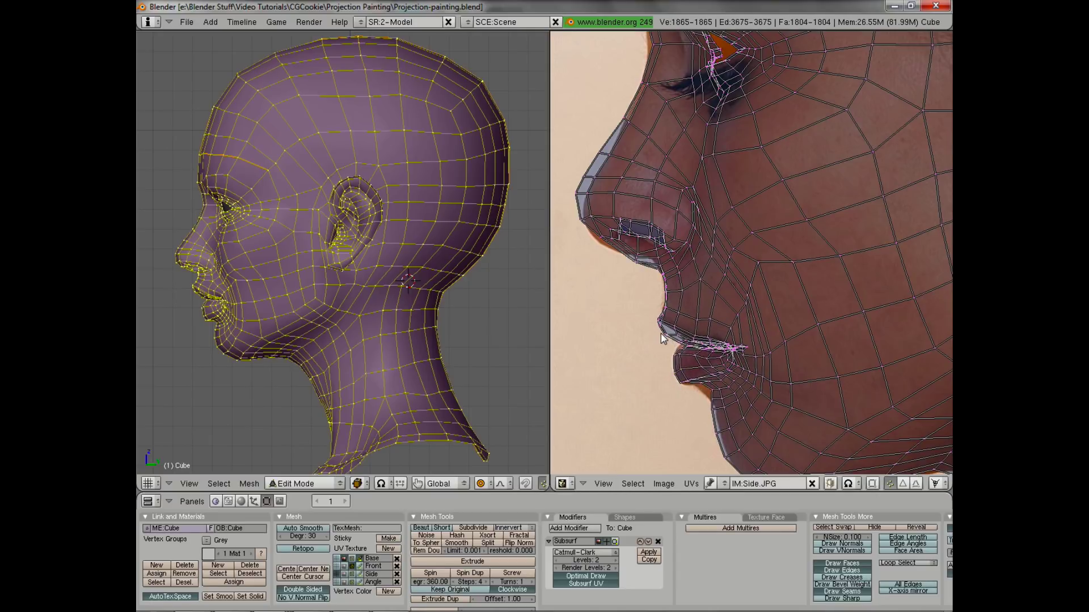
pyautogui.press('g')
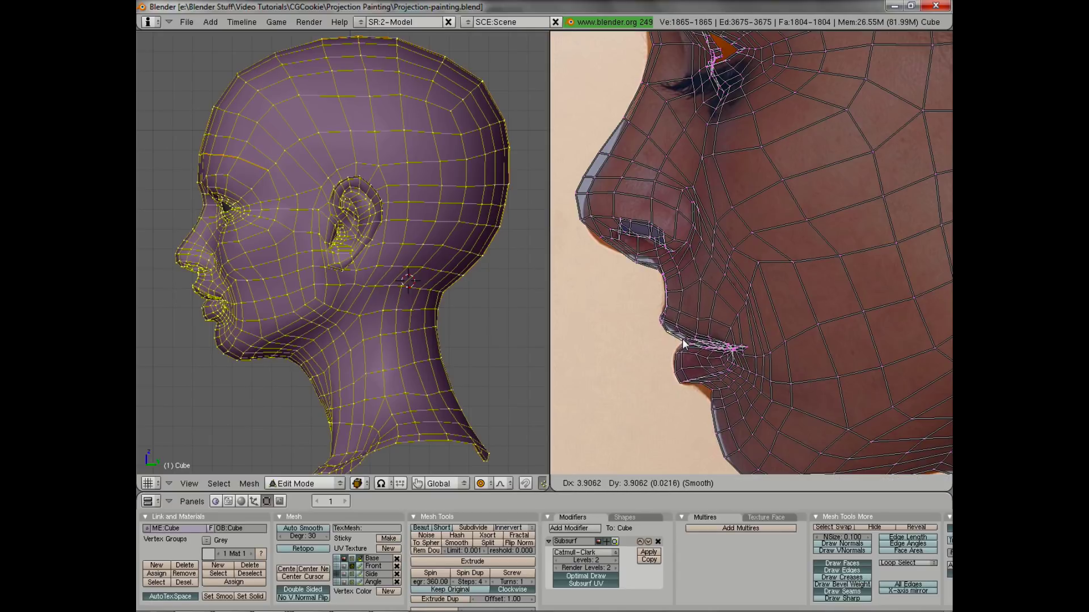
pyautogui.click(687, 342)
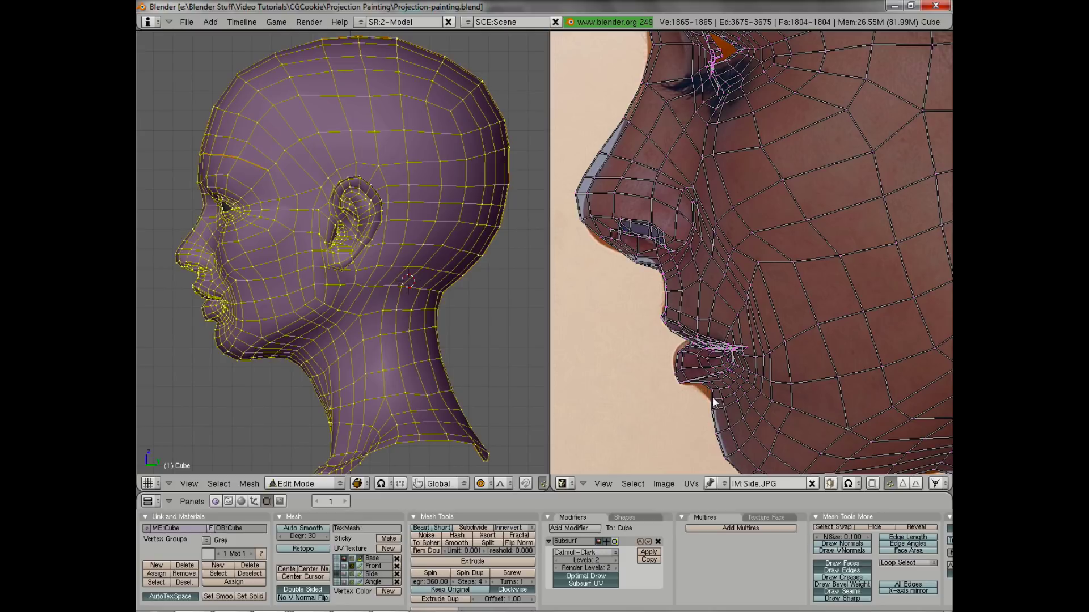
# Adjust the UVs in the crease below the lower lip and on the upper chin to match the photo's contour
pyautogui.press('g')
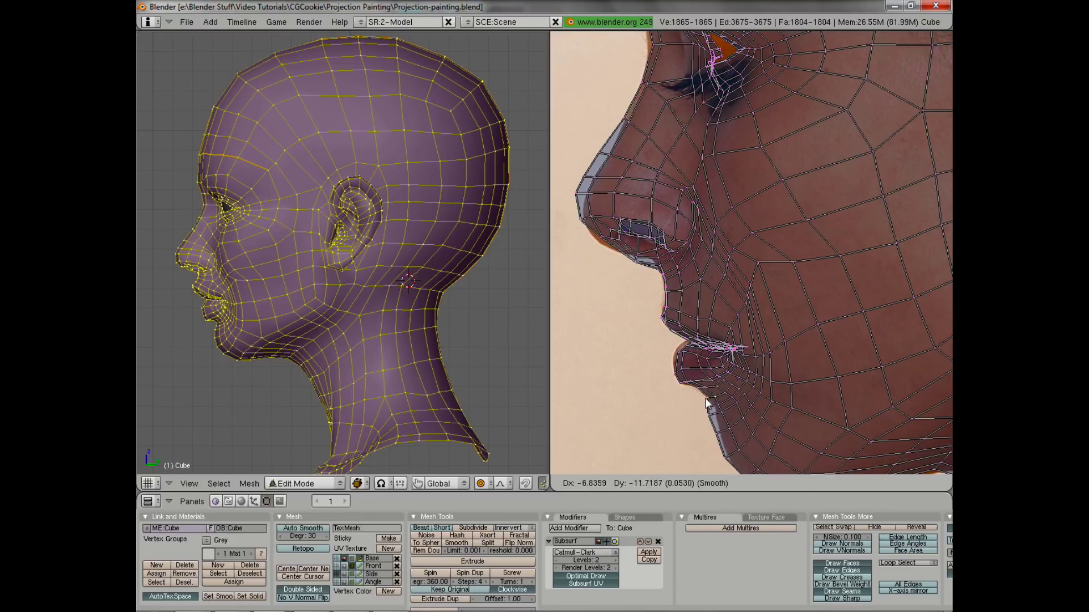
pyautogui.click(719, 413)
pyautogui.press('g')
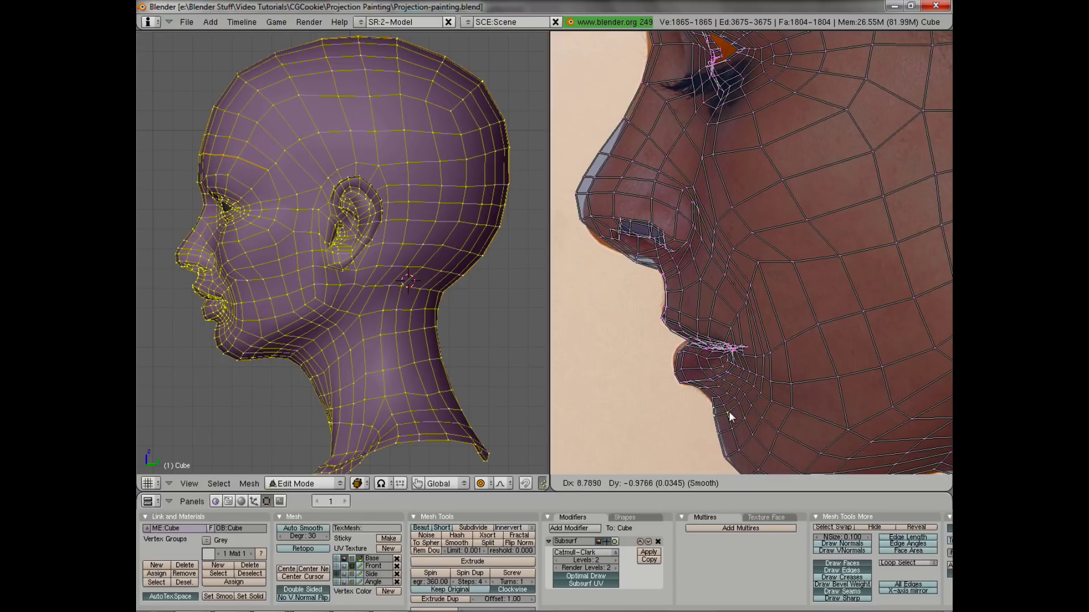
pyautogui.click(731, 414)
pyautogui.press('g')
pyautogui.click(718, 407)
pyautogui.press('g')
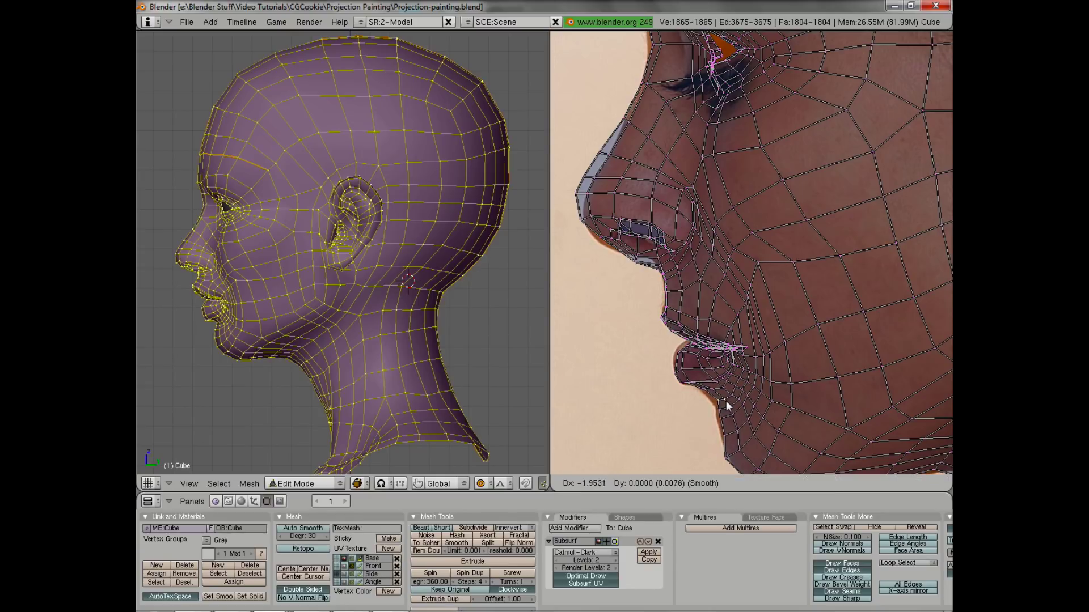
pyautogui.click(722, 401)
# Reposition the UV points inside the lower lip so they cover the lip in the photo up to the mouth line
pyautogui.press('g')
pyautogui.click(710, 379)
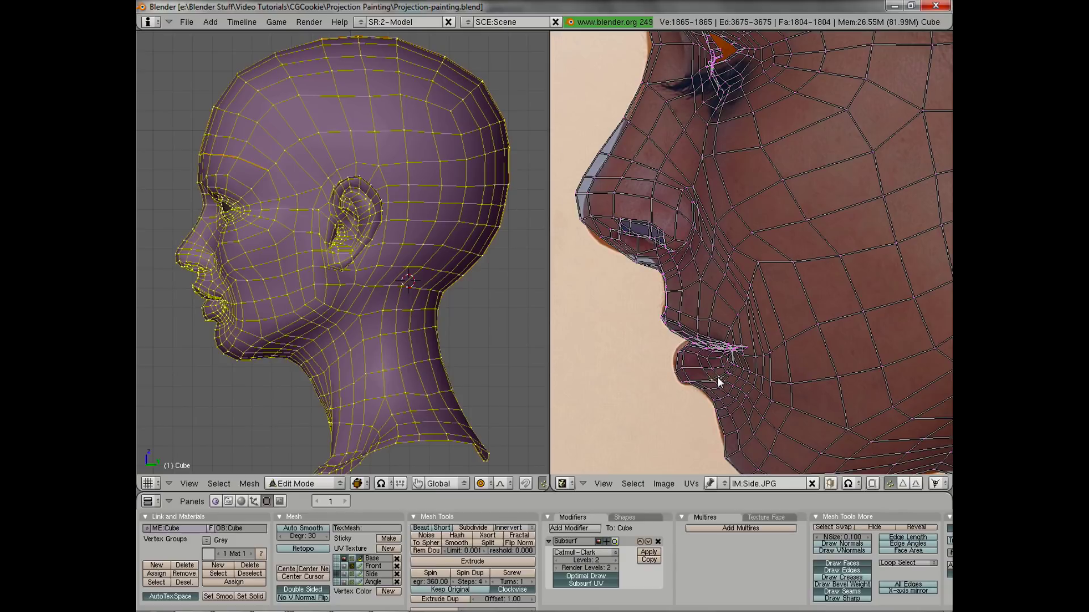
pyautogui.press('g')
pyautogui.click(709, 368)
pyautogui.press('g')
pyautogui.click(706, 347)
pyautogui.scroll(3, 708, 352)
pyautogui.moveTo(735, 363)
pyautogui.mouseDown(button='middle')
pyautogui.moveTo(737, 339)
pyautogui.moveTo(727, 363)
pyautogui.mouseUp(button='middle')
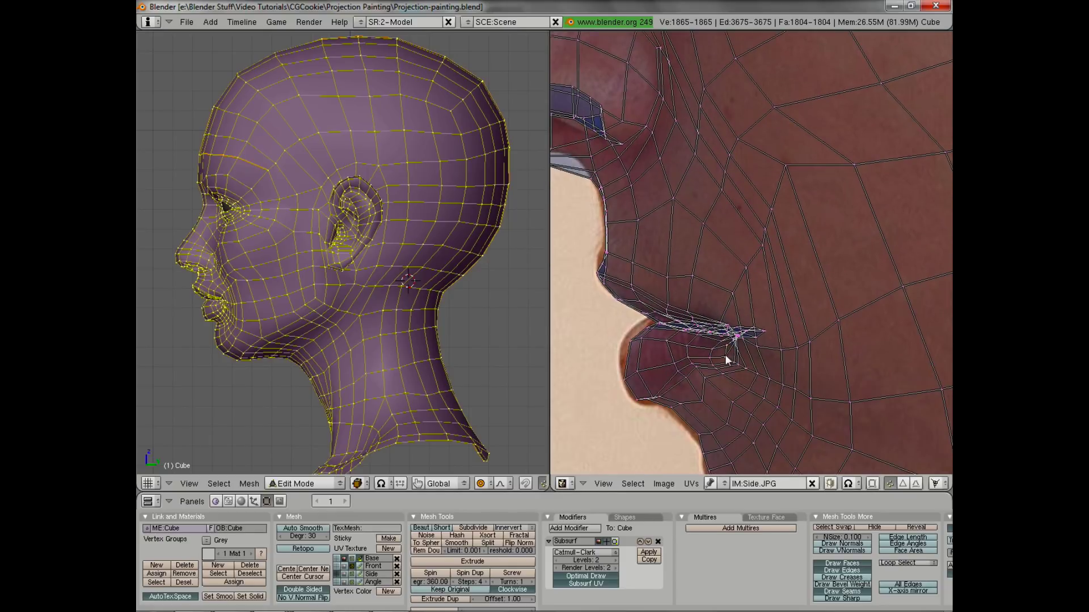
# Fine-tune the UV points just below the mouth corner so they follow the end of the lip line in the photo
pyautogui.press('g')
pyautogui.click(718, 352)
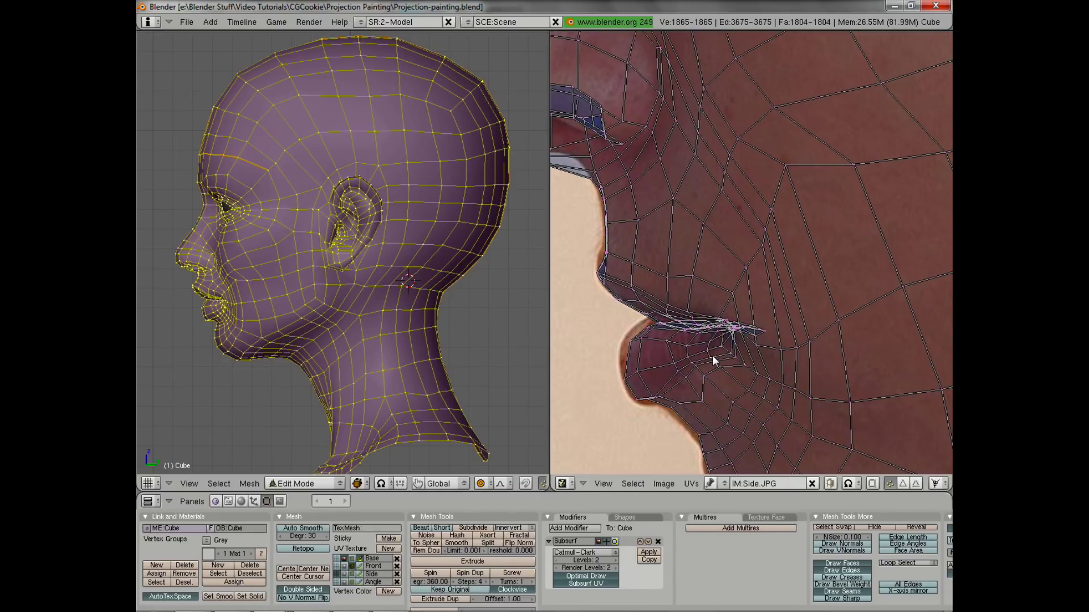
pyautogui.press('g')
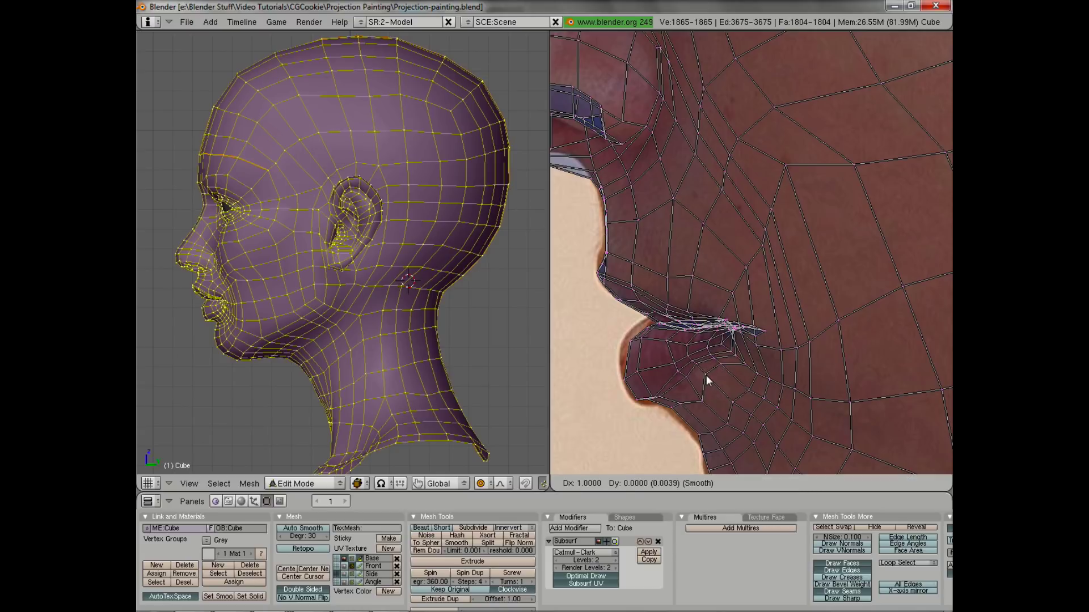
pyautogui.click(715, 380)
pyautogui.press('g')
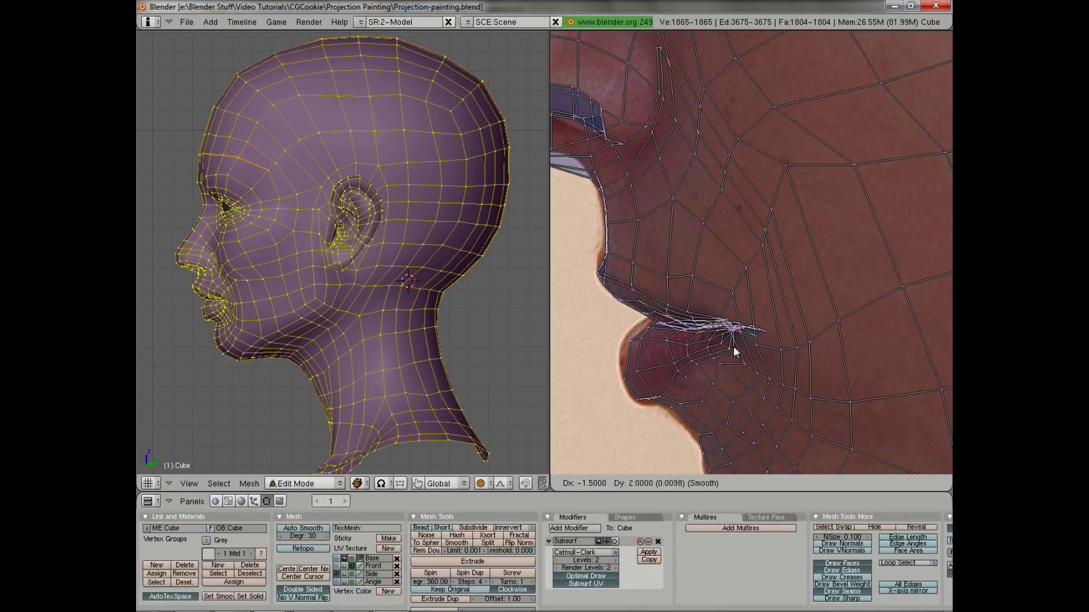
pyautogui.click(729, 344)
pyautogui.rightClick(721, 332)
pyautogui.press('g')
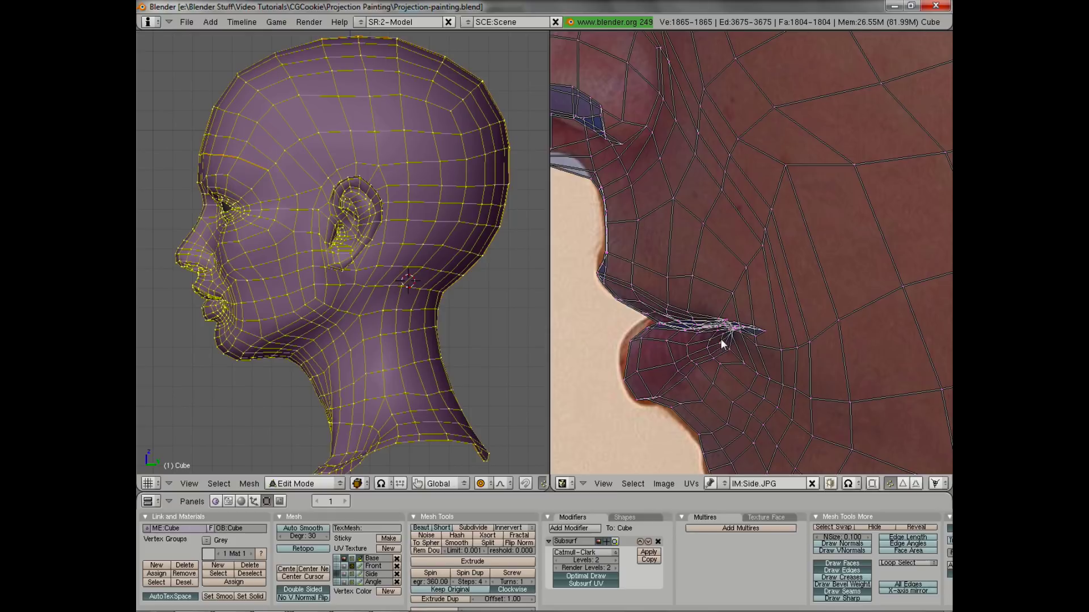
pyautogui.click(723, 335)
# Reposition the UV points along the upper lip above the mouth line to match the photo's lip edge
pyautogui.press('g')
pyautogui.click(675, 305)
pyautogui.rightClick(656, 309)
pyautogui.press('g')
pyautogui.click(657, 313)
# Move the UVs on the underside of the nose and below its tip out to the photo's nose contour
pyautogui.scroll(-3, 699, 264)
pyautogui.scroll(3, 720, 301)
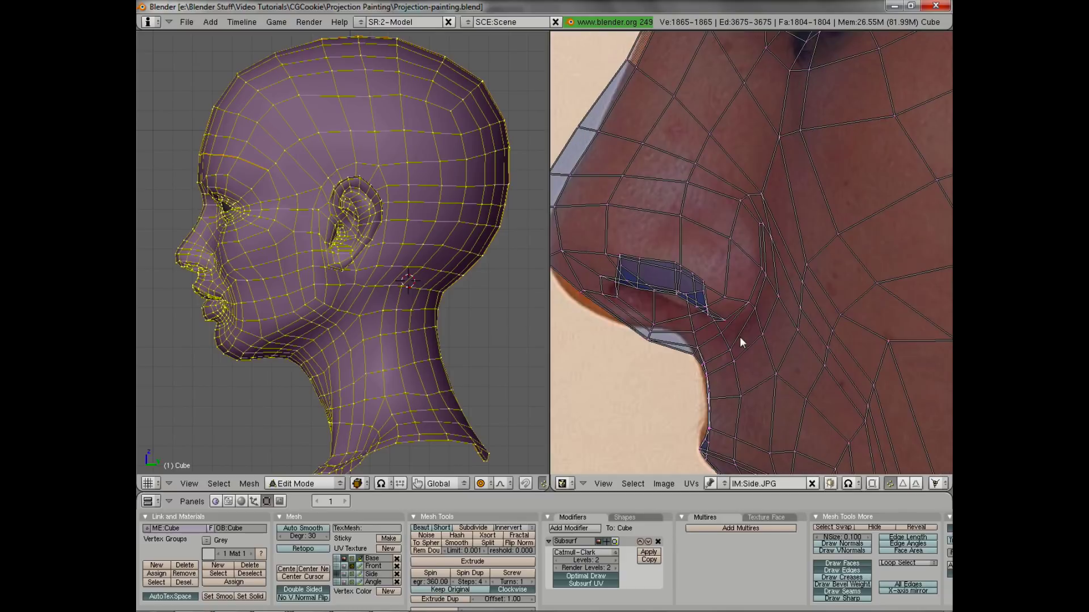
pyautogui.press('g')
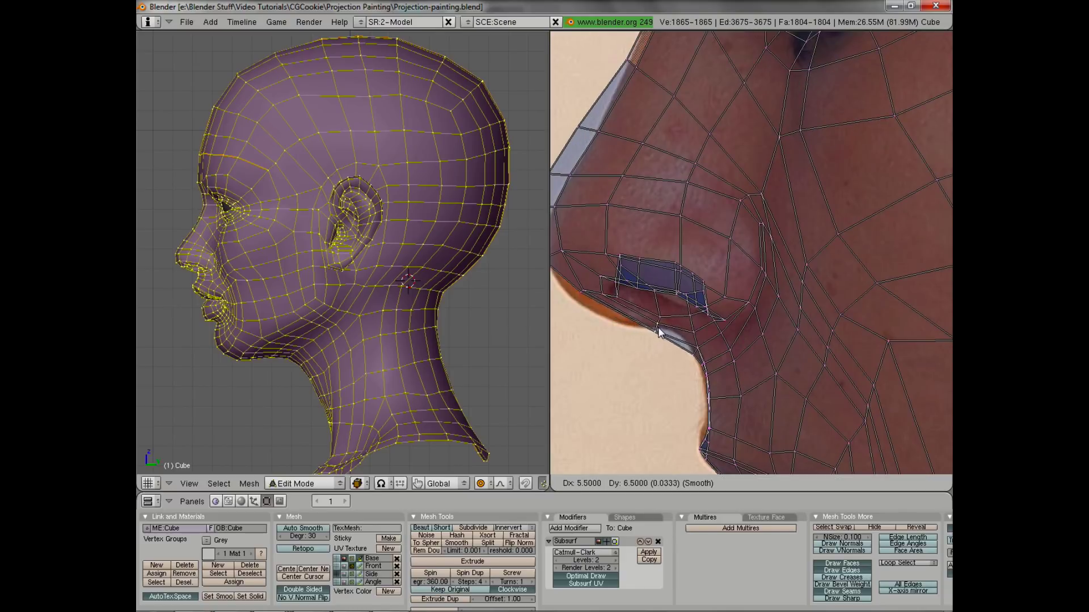
pyautogui.click(653, 339)
pyautogui.moveTo(569, 302); pyautogui.dragTo(673, 312, button='middle')
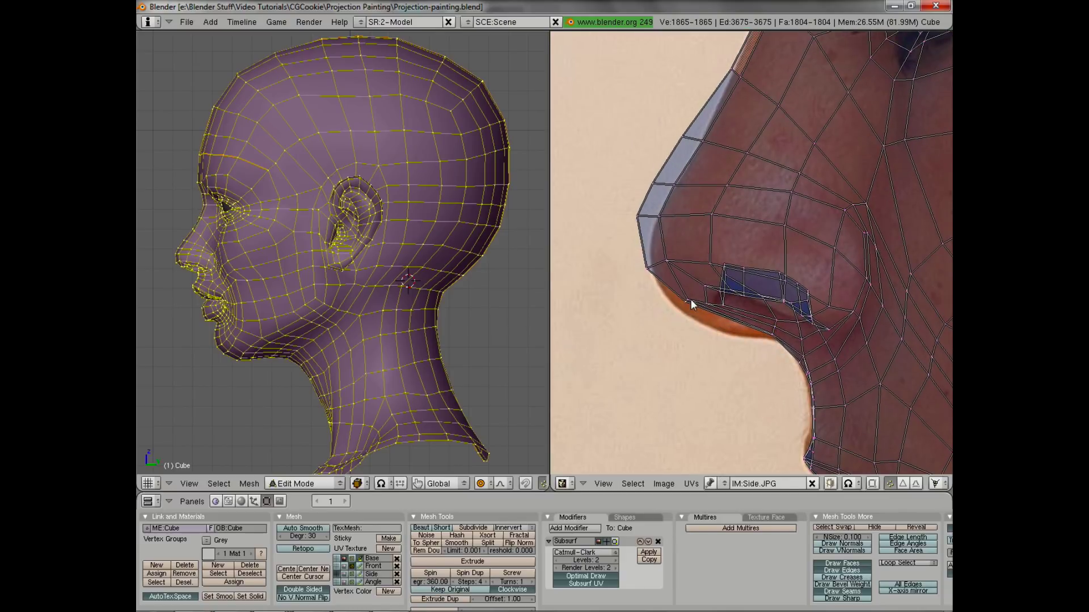
pyautogui.press('g')
pyautogui.click(702, 322)
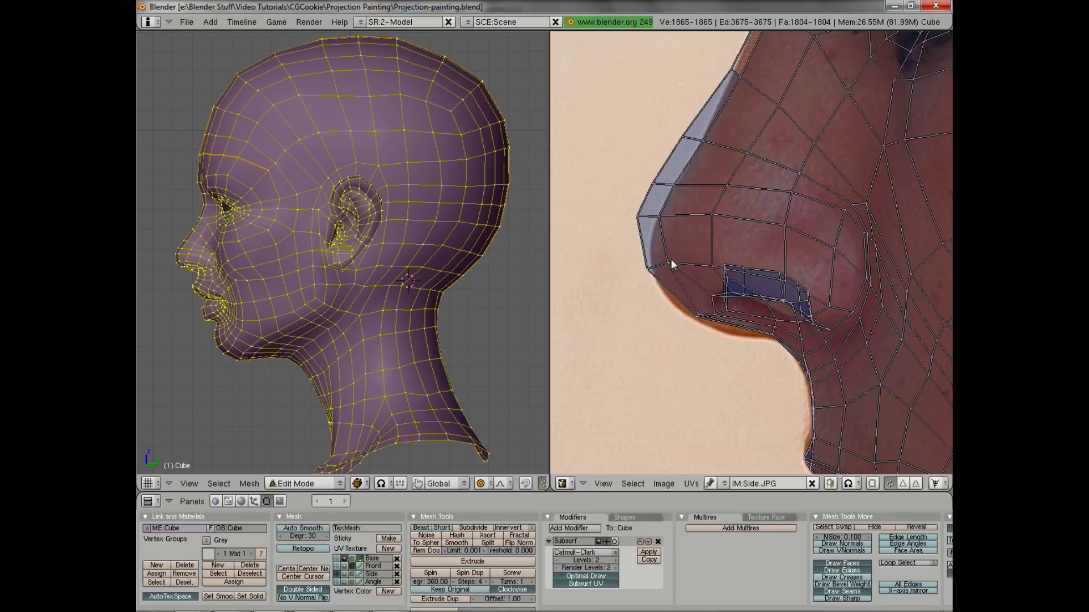
pyautogui.press('g')
pyautogui.click(658, 300)
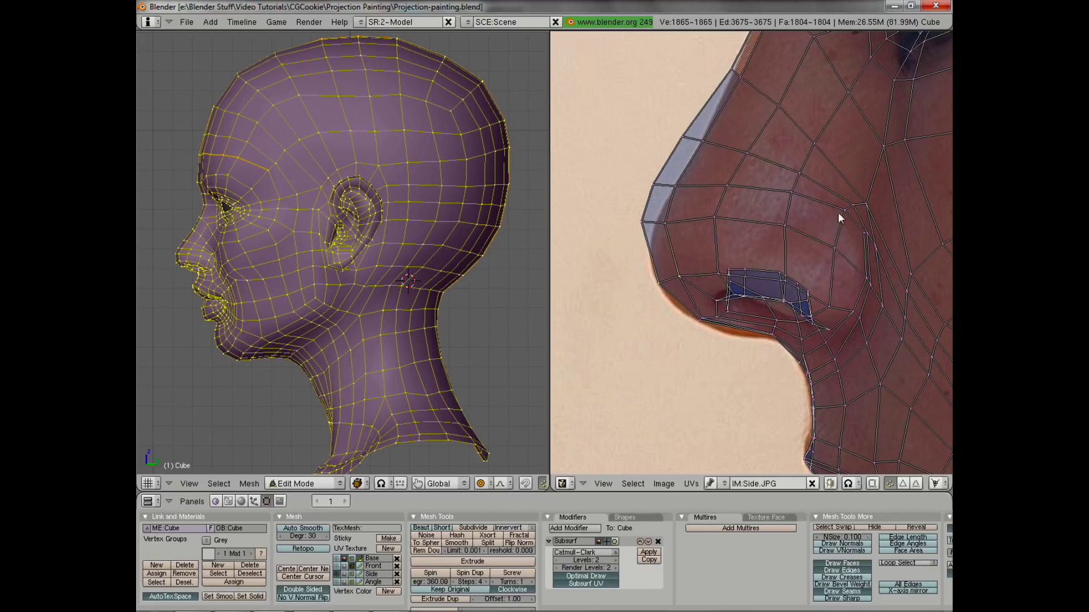
# Pull the UVs on the nose tip and lower nose bridge in to match the photo's profile outline
pyautogui.press('g')
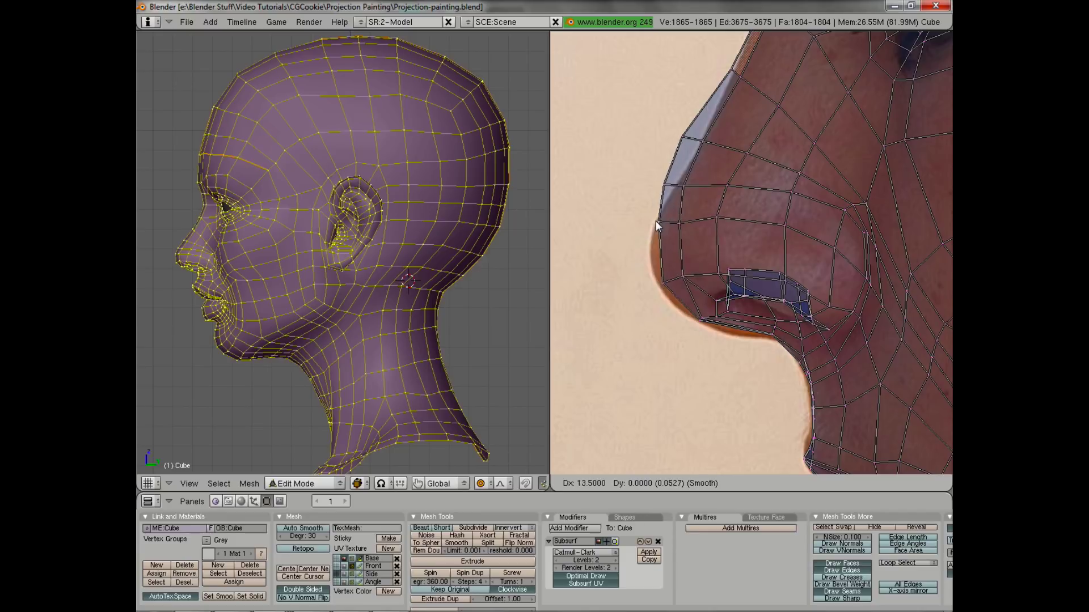
pyautogui.click(652, 228)
pyautogui.press('g')
pyautogui.scroll(3, 676, 189)
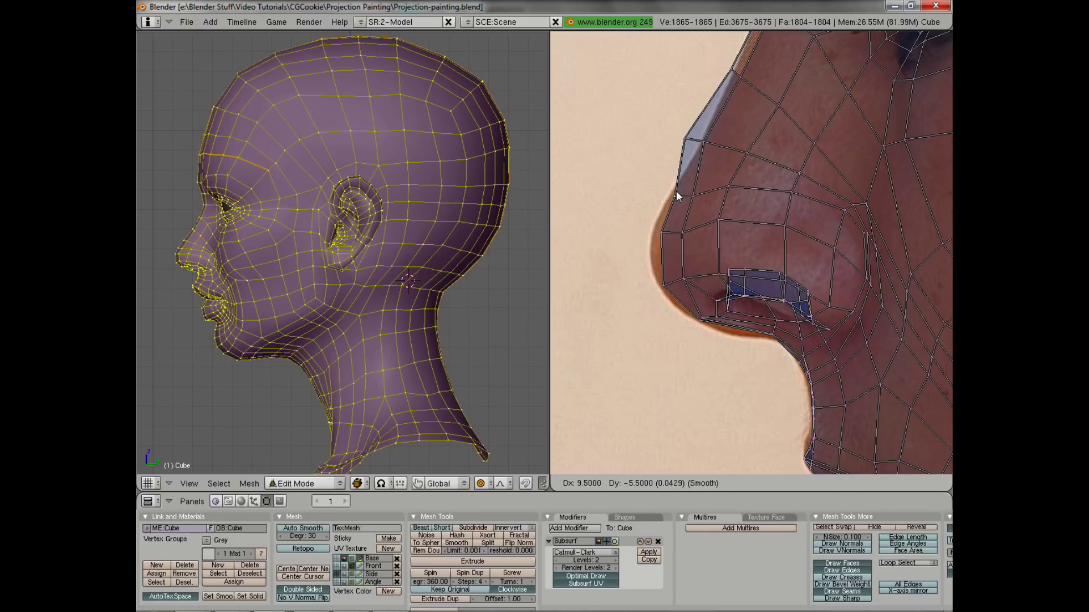
pyautogui.click(676, 189)
pyautogui.rightClick(702, 145)
pyautogui.press('g')
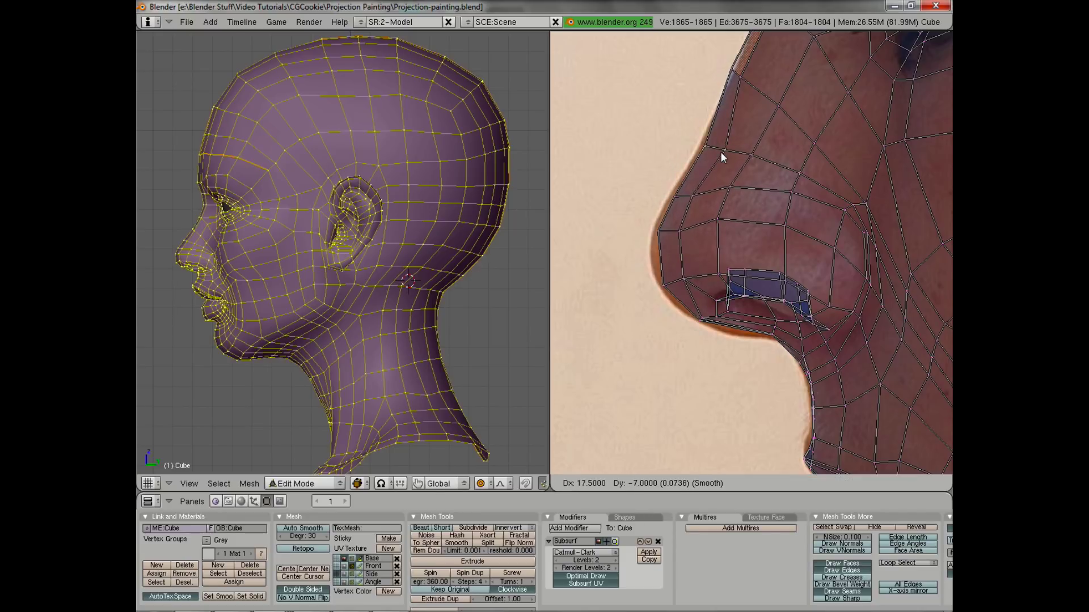
pyautogui.click(720, 152)
# Lower the eye UVs toward the lashes in the photo and straighten the overlapping points between the inner eye and nose bridge
pyautogui.moveTo(720, 152); pyautogui.dragTo(760, 251, button='middle')
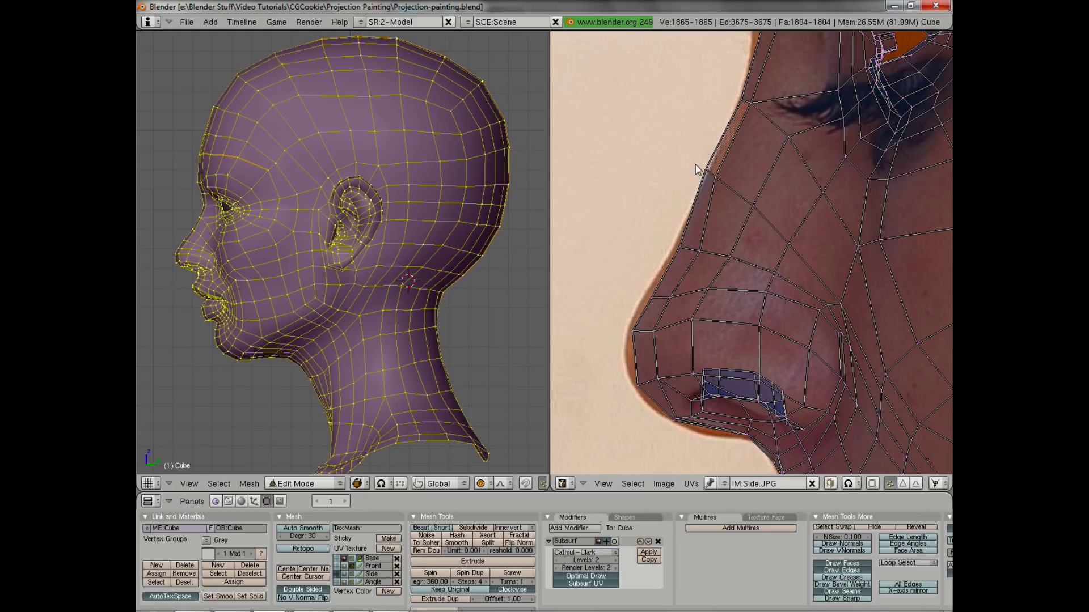
pyautogui.scroll(-3, 773, 241)
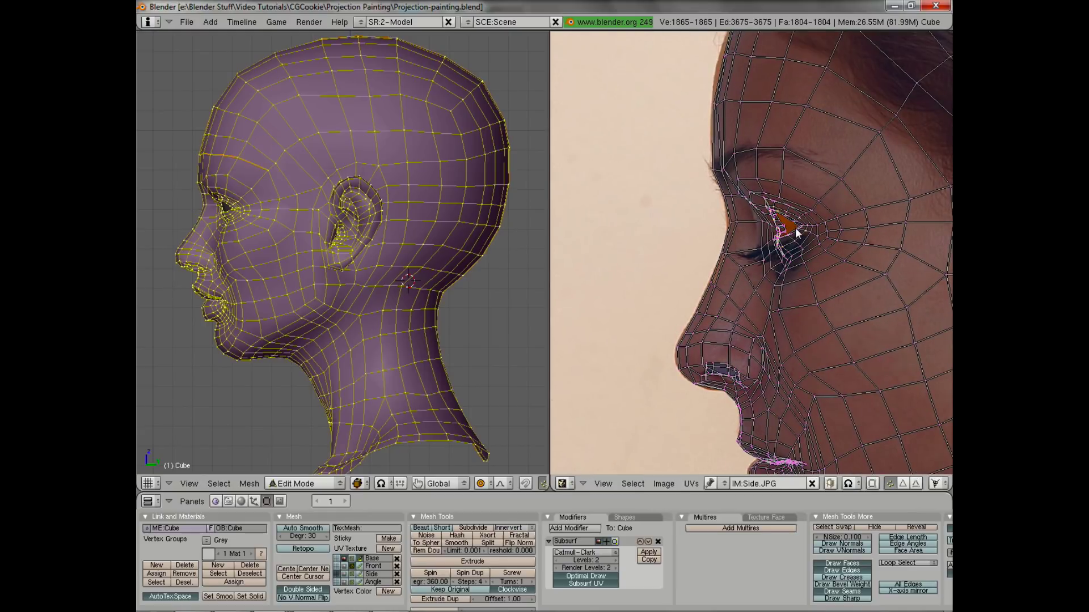
pyautogui.press('g')
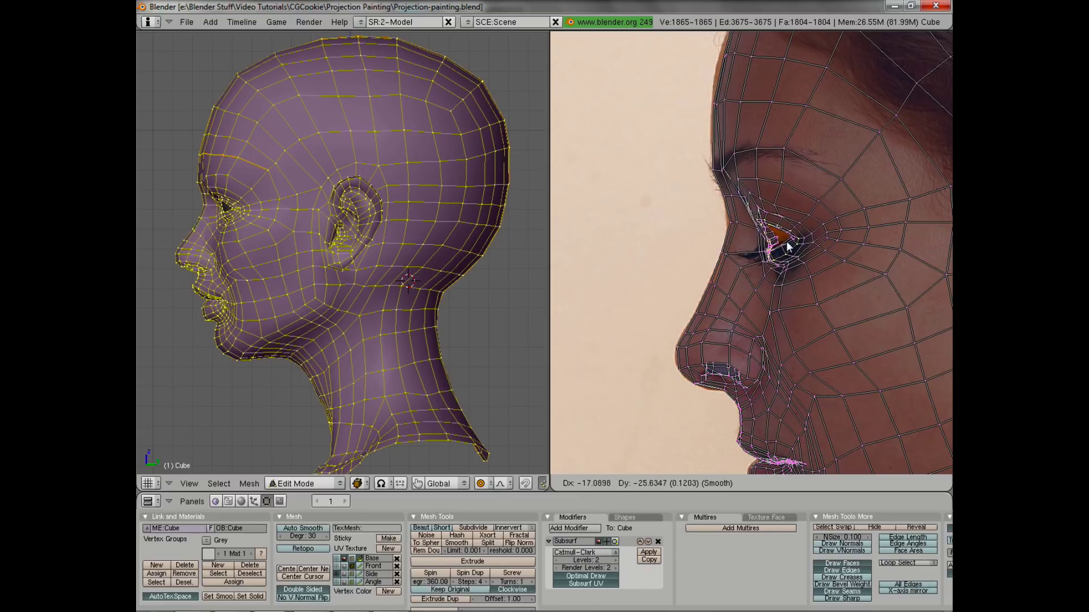
pyautogui.click(786, 239)
pyautogui.scroll(3, 786, 240)
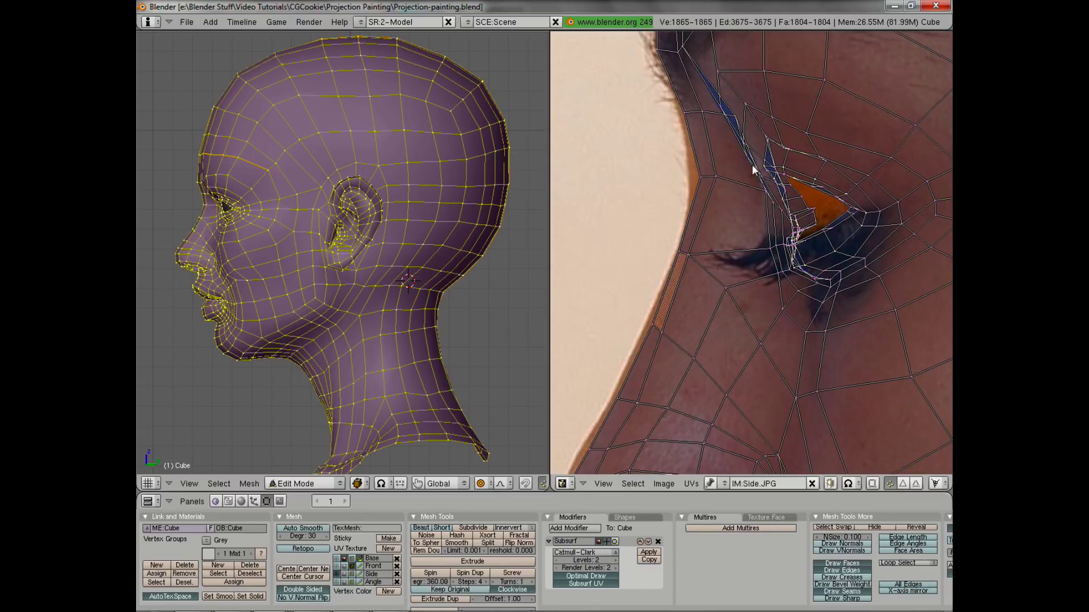
pyautogui.press('g')
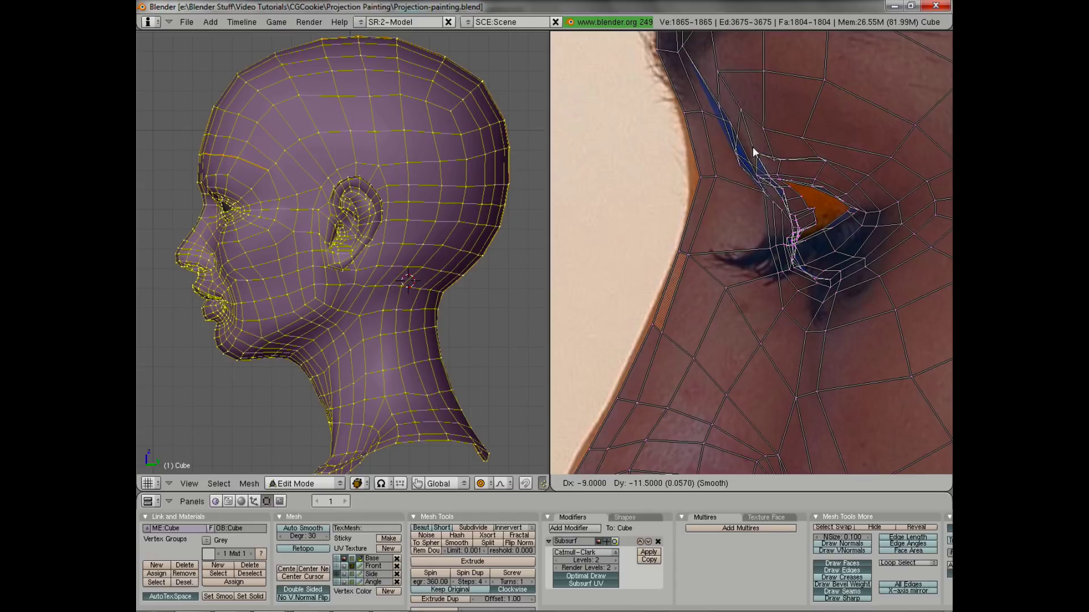
pyautogui.click(732, 169)
pyautogui.press('g')
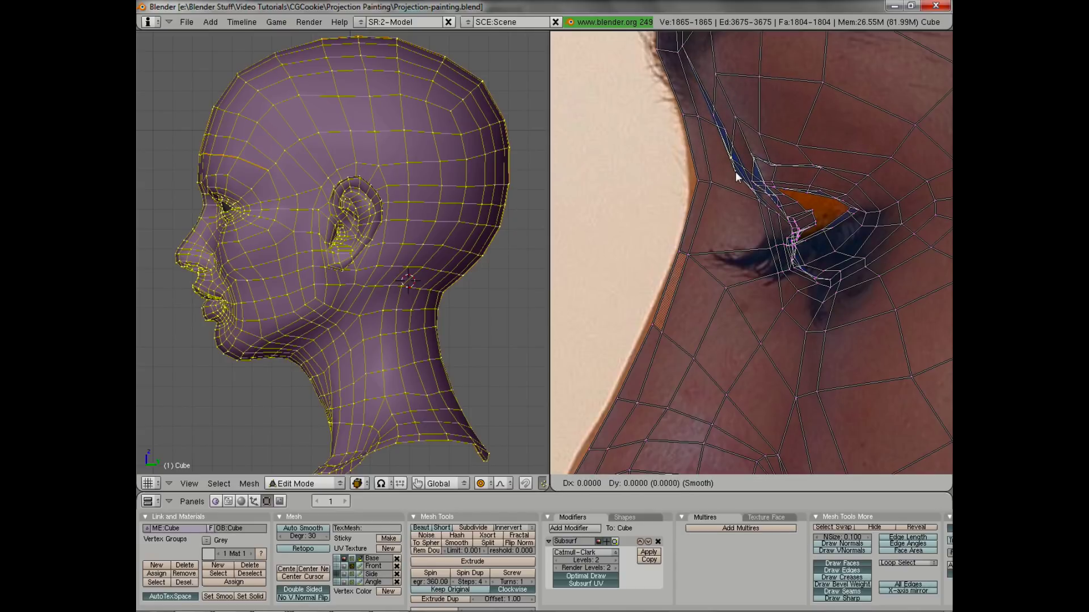
pyautogui.click(743, 165)
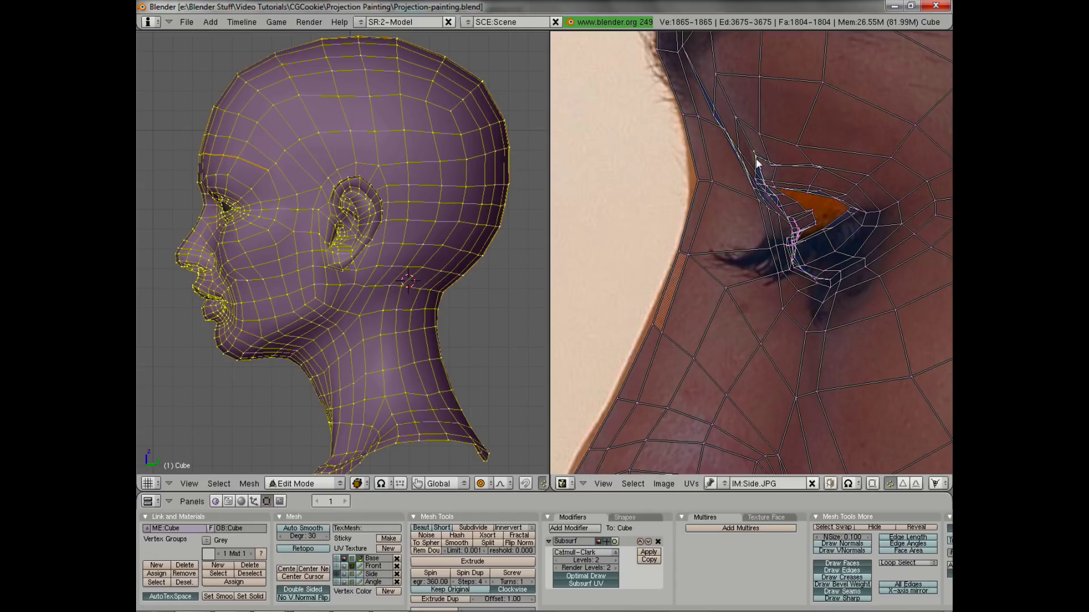
# Adjust the upper eyelid UVs and shift the outer eye corner points to fit the eye in the photo
pyautogui.moveTo(757, 163); pyautogui.dragTo(751, 154, button='middle')
pyautogui.press('g')
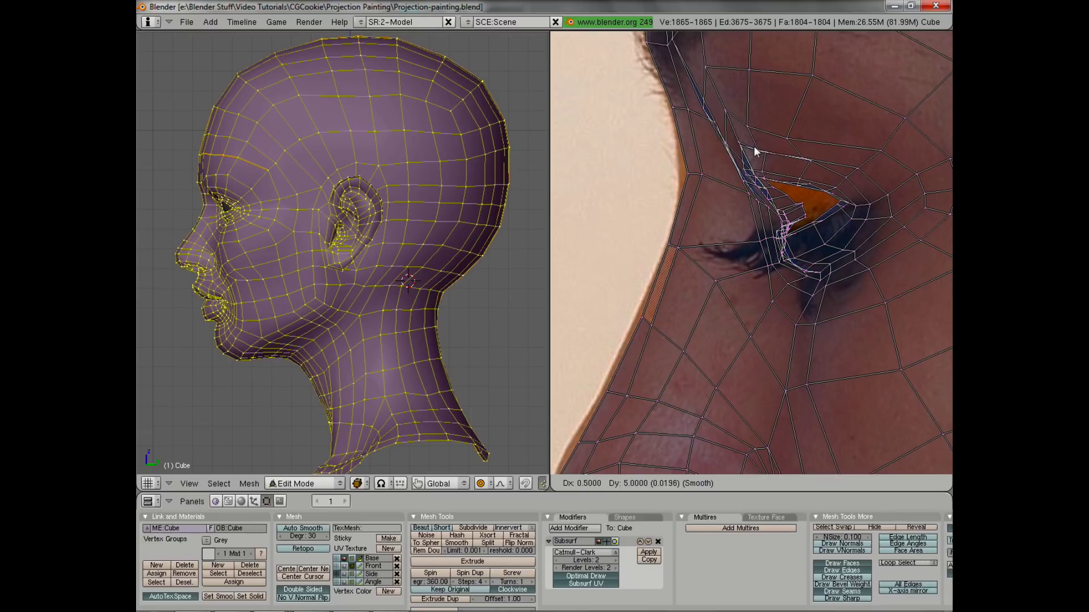
pyautogui.click(754, 141)
pyautogui.press('g')
pyautogui.click(838, 198)
pyautogui.press('g')
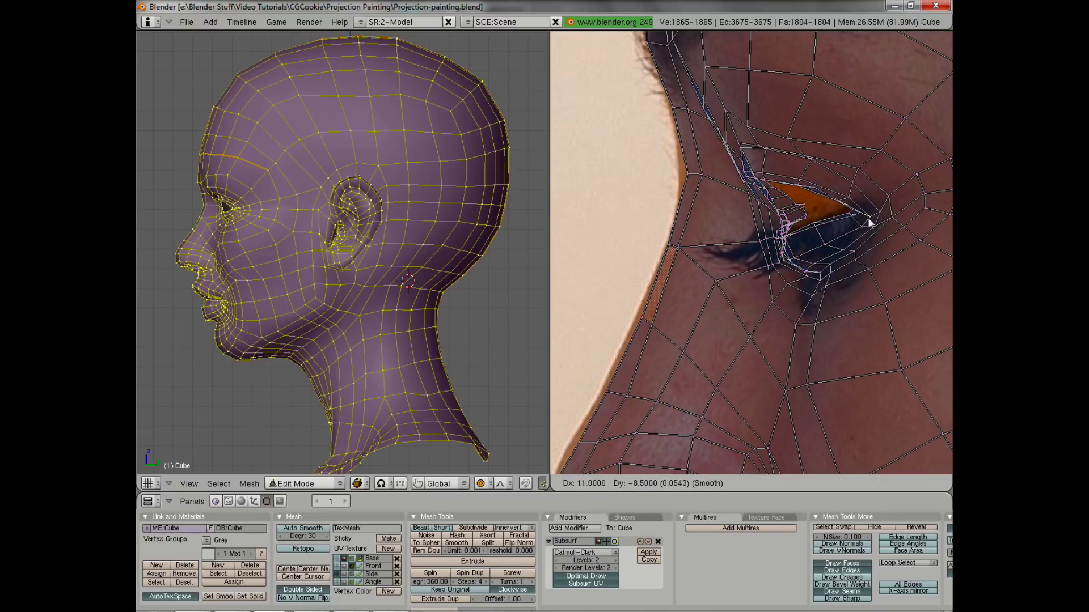
pyautogui.click(871, 217)
# Select the UVs at the top of the ear and move them with smooth falloff onto the photo's upper ear rim
pyautogui.scroll(-2, 812, 300)
pyautogui.moveTo(930, 300); pyautogui.dragTo(767, 277, button='middle')
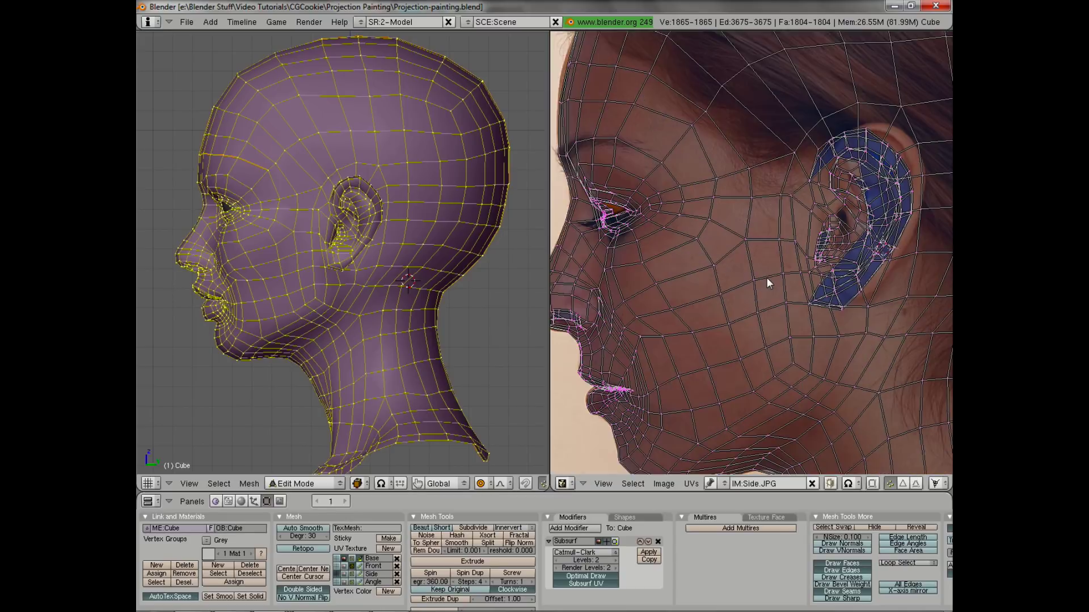
pyautogui.scroll(3, 767, 277)
pyautogui.moveTo(888, 128); pyautogui.dragTo(681, 221, button='middle')
pyautogui.press('a')
pyautogui.press('a')
pyautogui.press('b')
pyautogui.moveTo(699, 141); pyautogui.dragTo(784, 264)
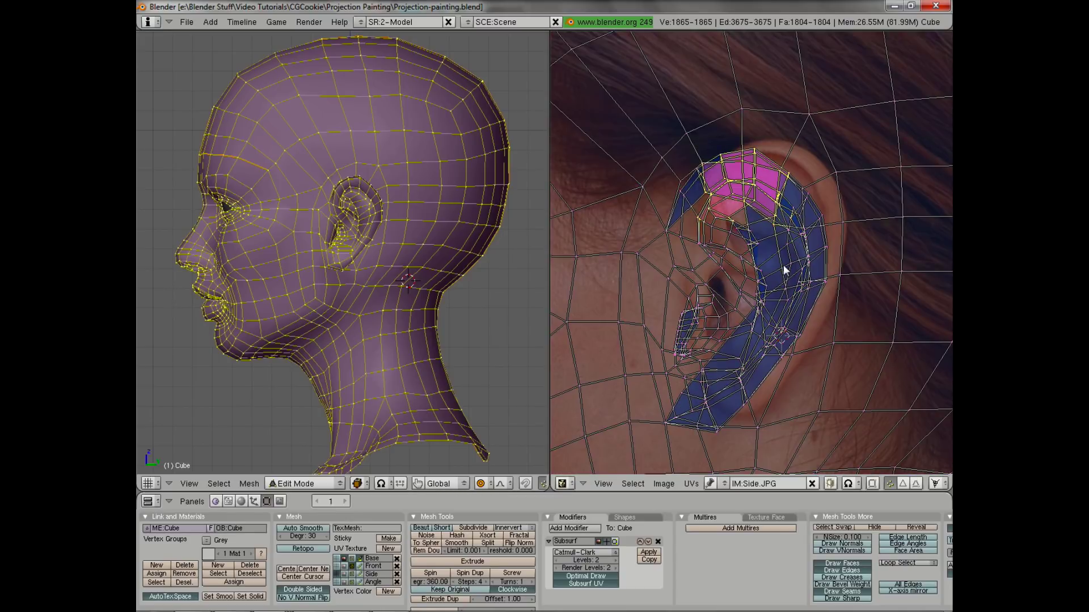
pyautogui.press('g')
pyautogui.click(812, 258)
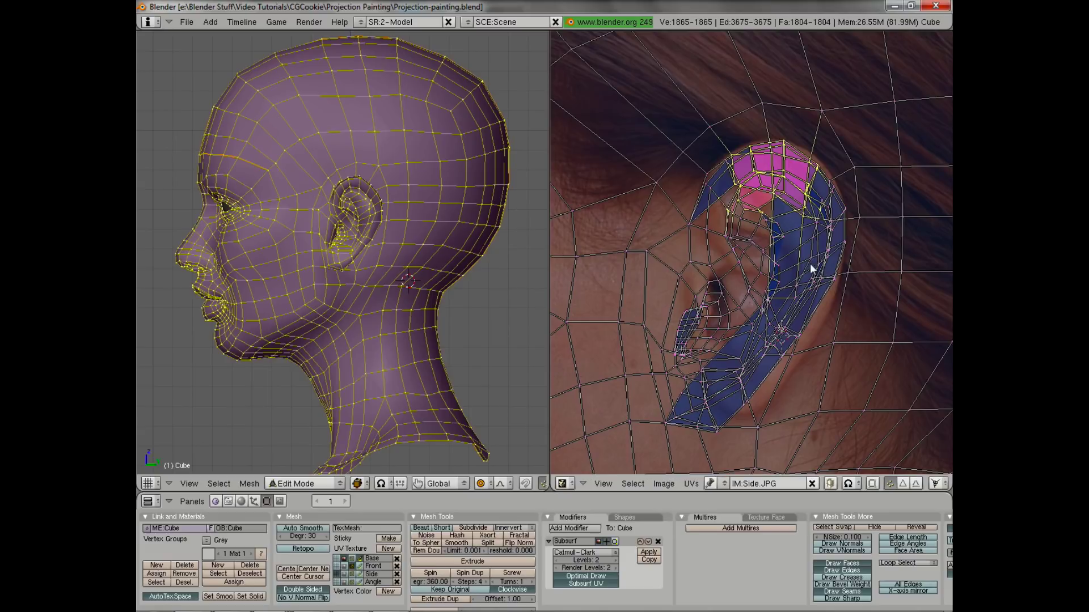
# Move the earlobe UVs to the lobe in the photo and nudge the points at the front of the lower ear into place
pyautogui.press('a')
pyautogui.rightClick(716, 430)
pyautogui.press('g')
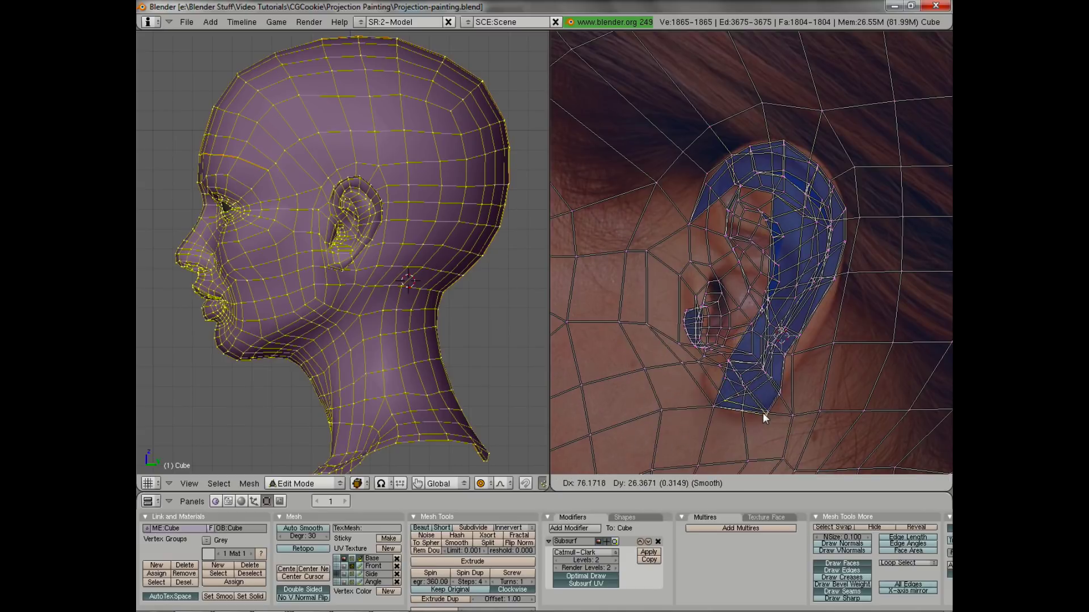
pyautogui.click(753, 419)
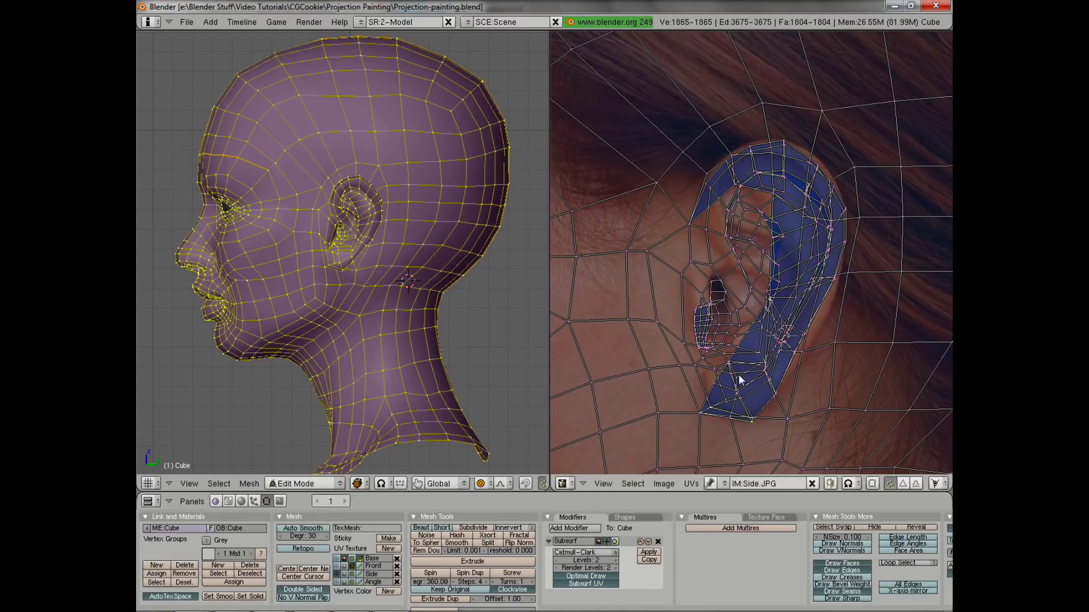
pyautogui.rightClick(711, 345)
pyautogui.press('g')
pyautogui.click(708, 334)
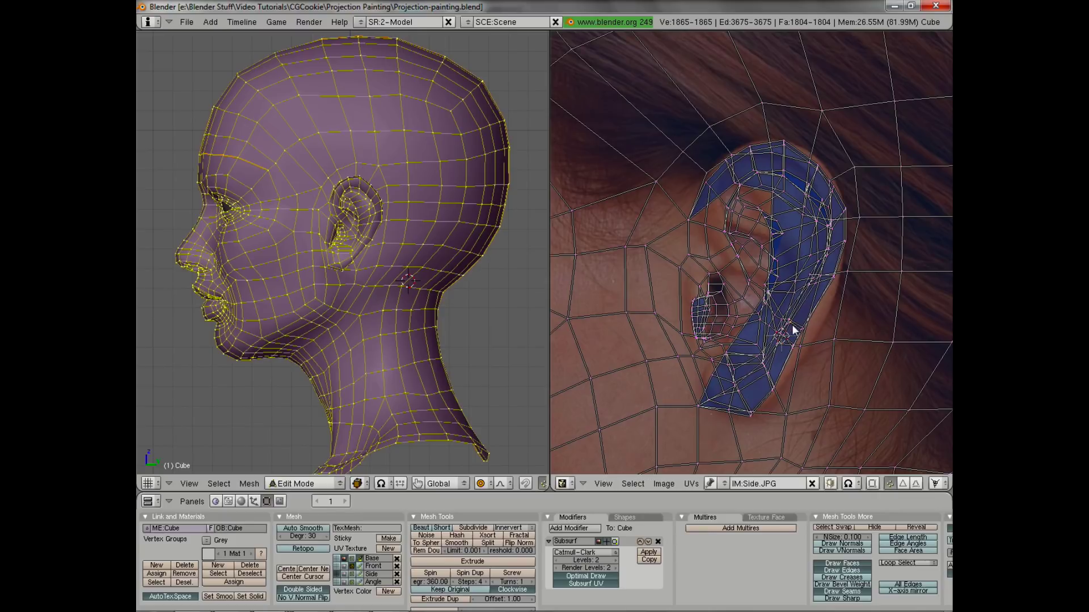
# Shift the UVs on the ear's lower back edge and around the ear canal to match the photo
pyautogui.rightClick(807, 326)
pyautogui.press('g')
pyautogui.click(810, 329)
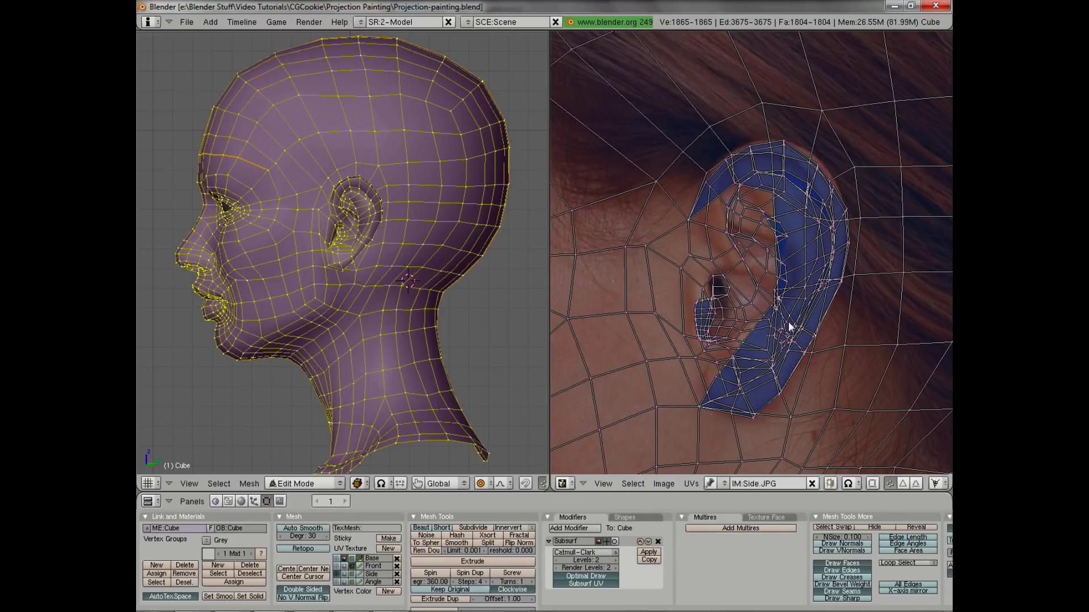
pyautogui.rightClick(734, 288)
pyautogui.press('g')
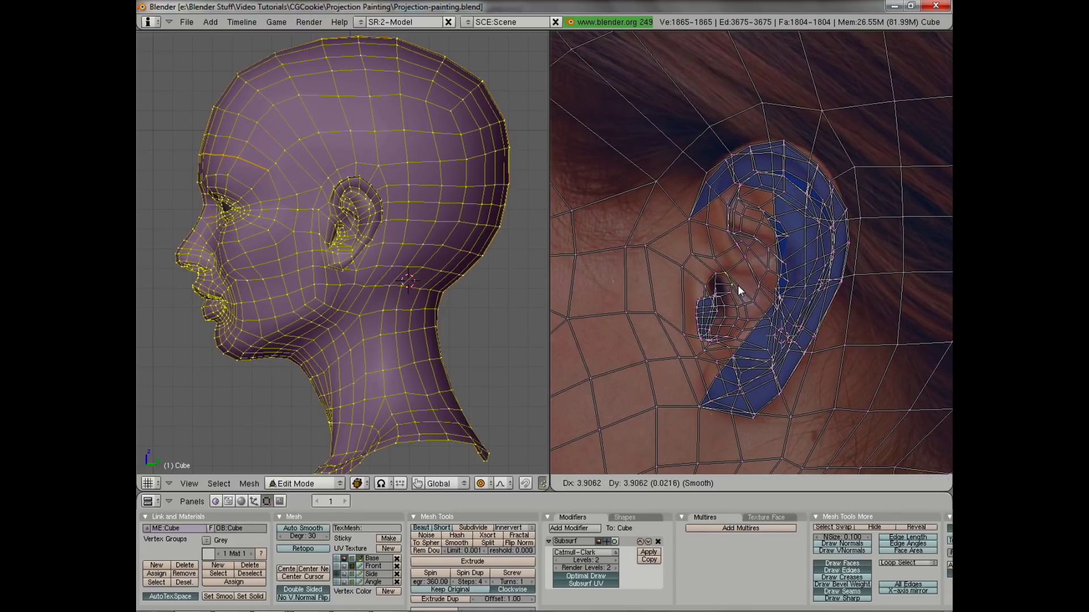
pyautogui.click(738, 280)
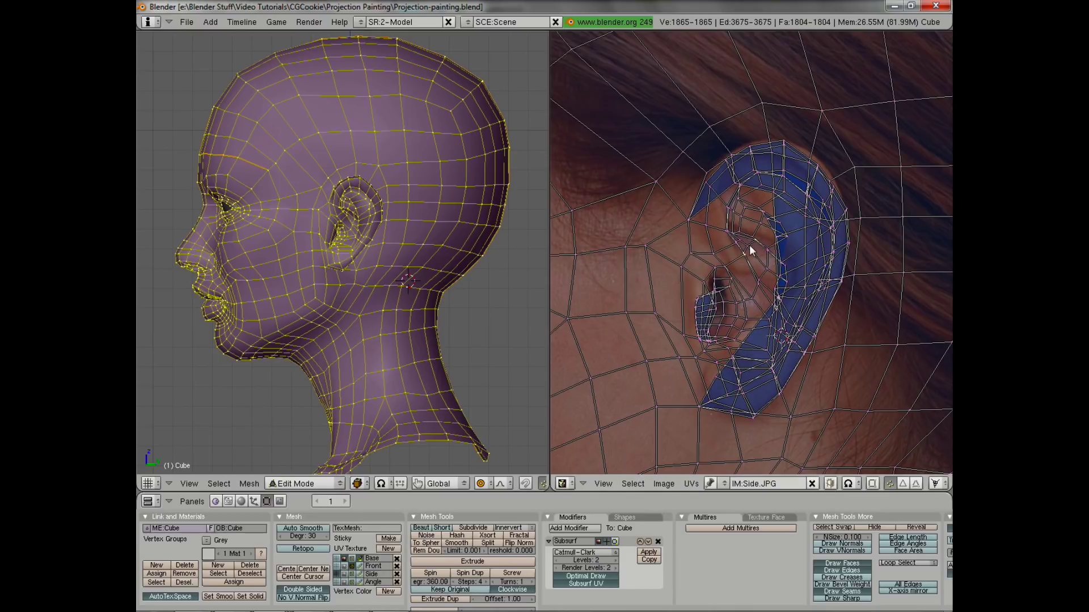
# Reposition the UV points on the inner folds of the upper ear to follow the ridges in the photo
pyautogui.rightClick(750, 250)
pyautogui.press('g')
pyautogui.click(747, 248)
pyautogui.press('g')
pyautogui.click(753, 227)
pyautogui.press('g')
pyautogui.click(743, 232)
# Select the UVs at the upper back of the head and move them inward with smooth falloff onto the photo's hair outline
pyautogui.press('Home')
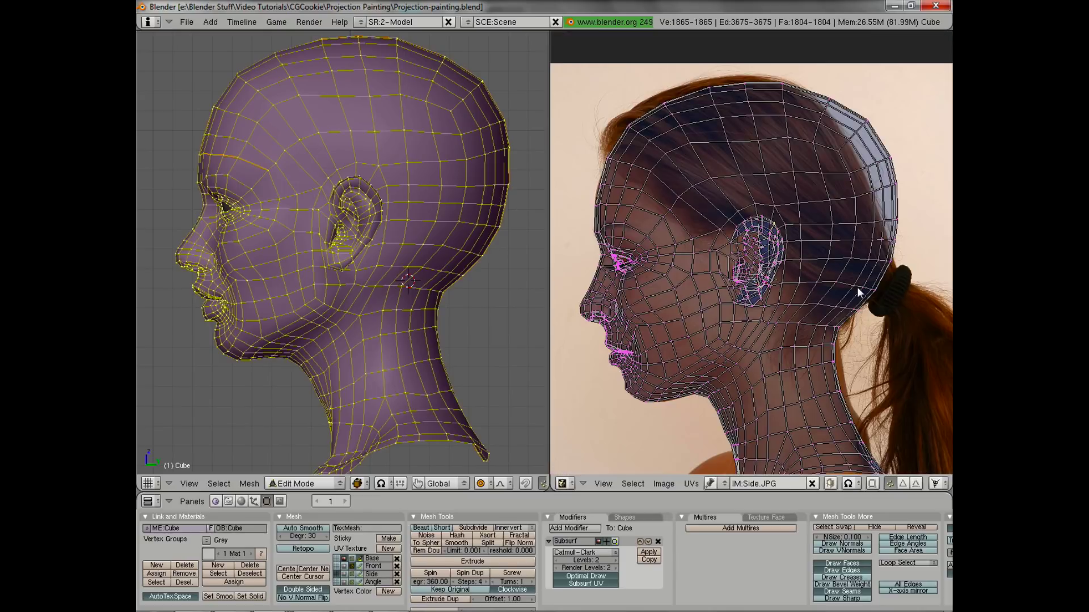
pyautogui.moveTo(831, 330); pyautogui.dragTo(824, 321, button='middle')
pyautogui.press('b')
pyautogui.moveTo(850, 83); pyautogui.dragTo(901, 168)
pyautogui.press('g')
pyautogui.scroll(8, 887, 167)
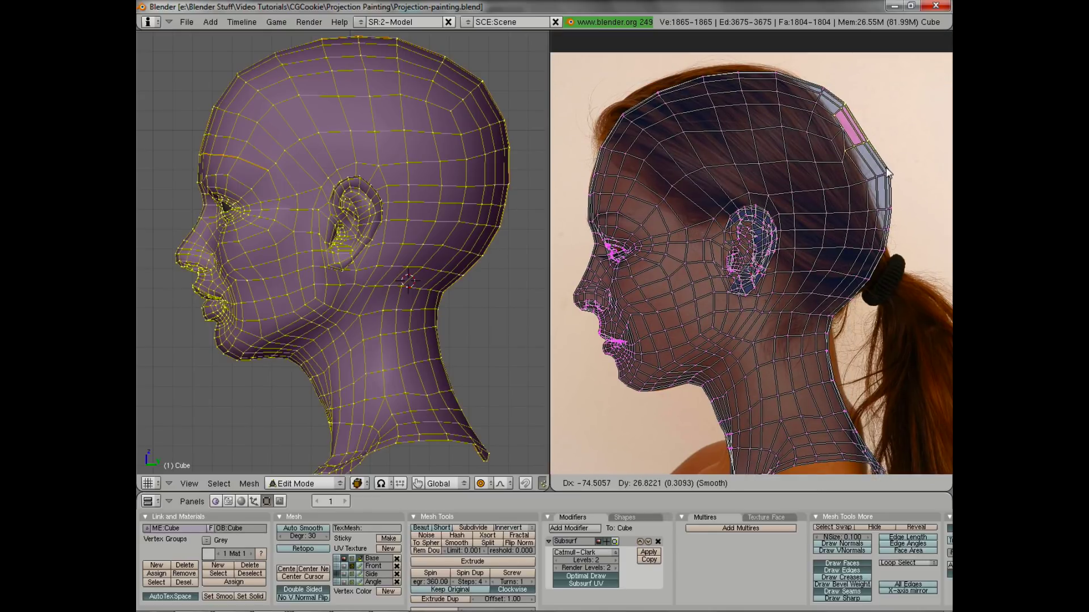
pyautogui.scroll(-11, 882, 169)
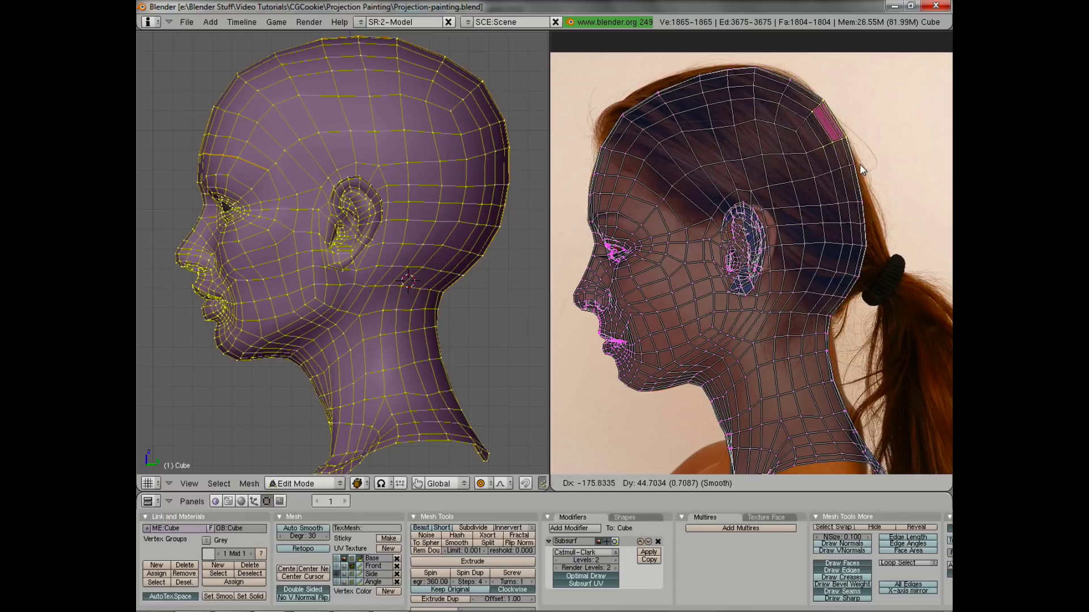
pyautogui.scroll(1, 852, 172)
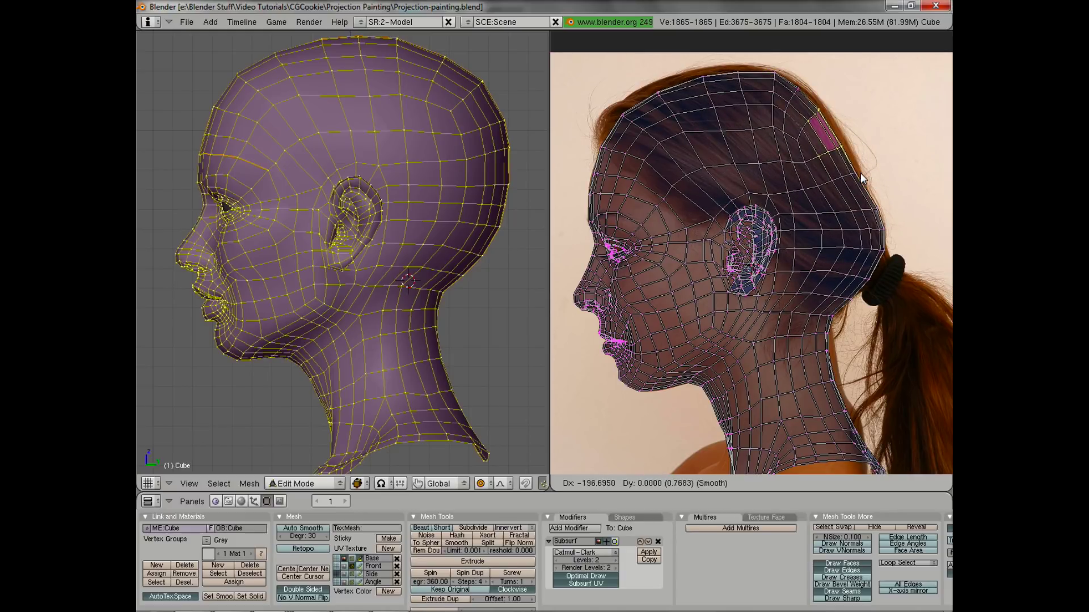
# Shift the UVs at the lower back of the head inward to stay within the hair above the ponytail
pyautogui.scroll(5, 855, 171)
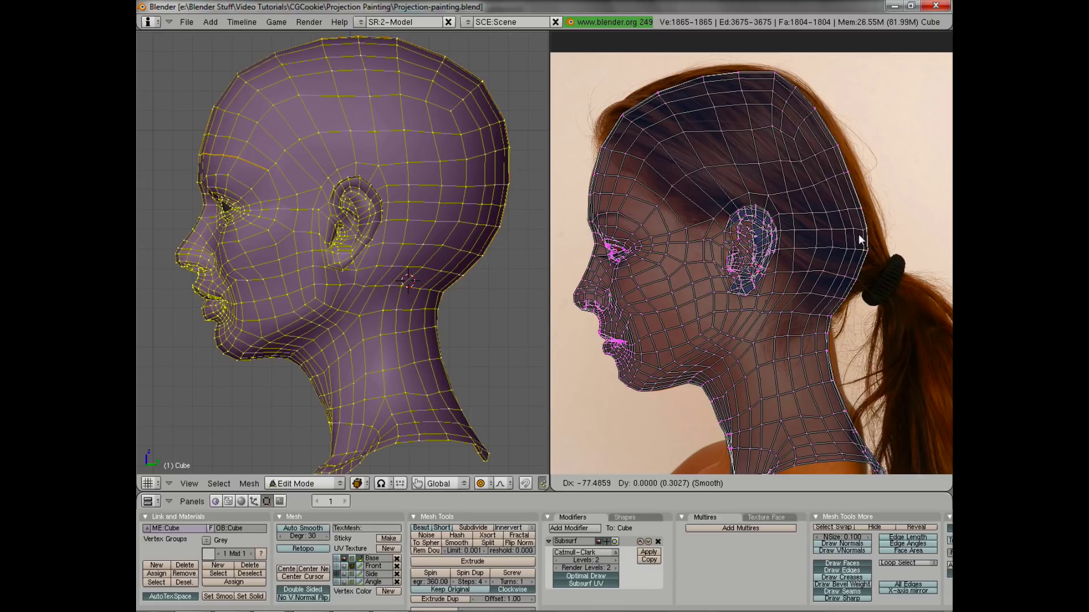
pyautogui.click(838, 186)
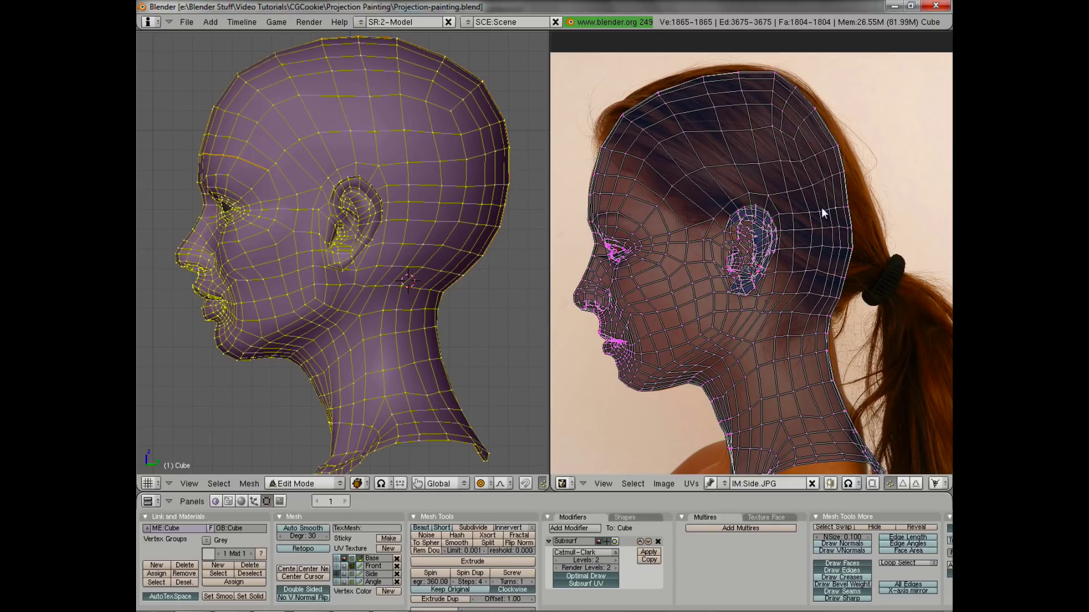
pyautogui.press('g')
pyautogui.click(833, 210)
pyautogui.moveTo(729, 186); pyautogui.dragTo(711, 98, button='middle')
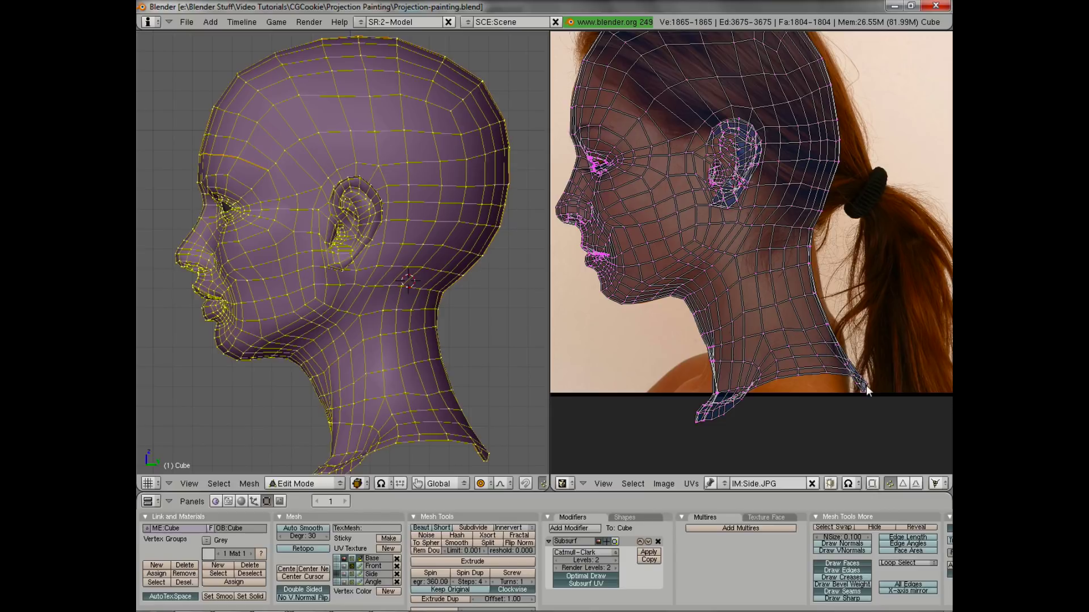
# Move the UVs at the back base of the neck onto the photo's neck outline and check the forehead edge
pyautogui.press('r')
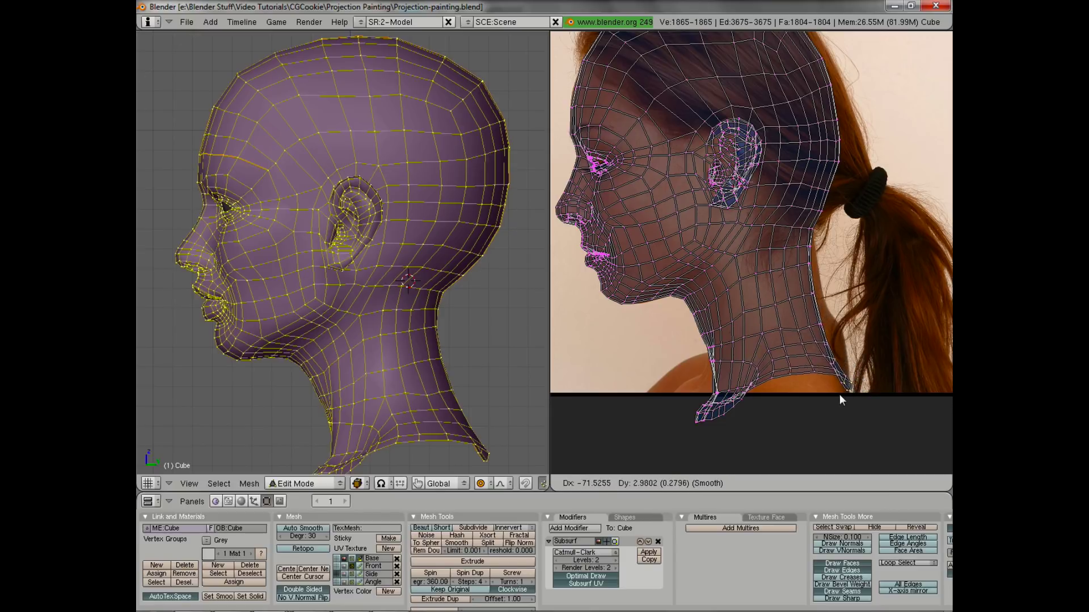
pyautogui.rightClick(889, 403)
pyautogui.moveTo(770, 271); pyautogui.dragTo(809, 281, button='middle')
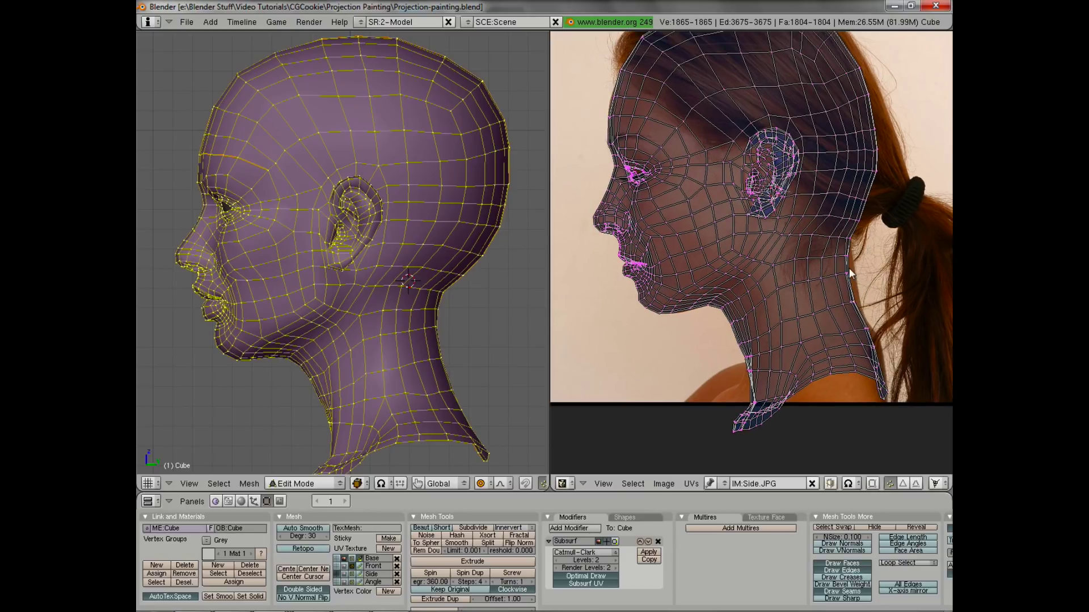
pyautogui.moveTo(601, 68); pyautogui.dragTo(651, 112, button='middle')
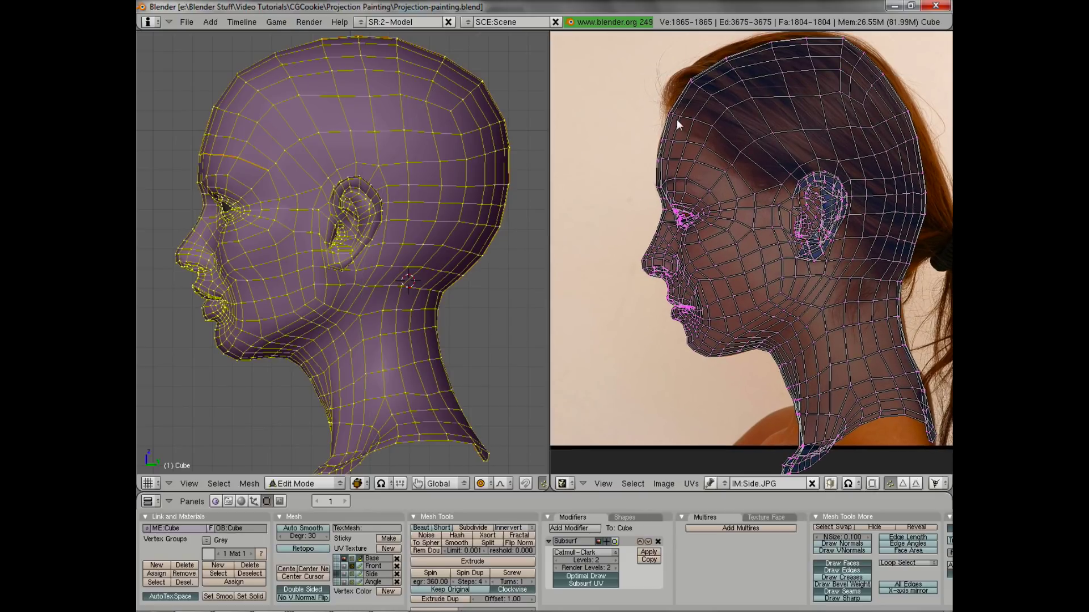
pyautogui.press('g')
pyautogui.click(670, 115)
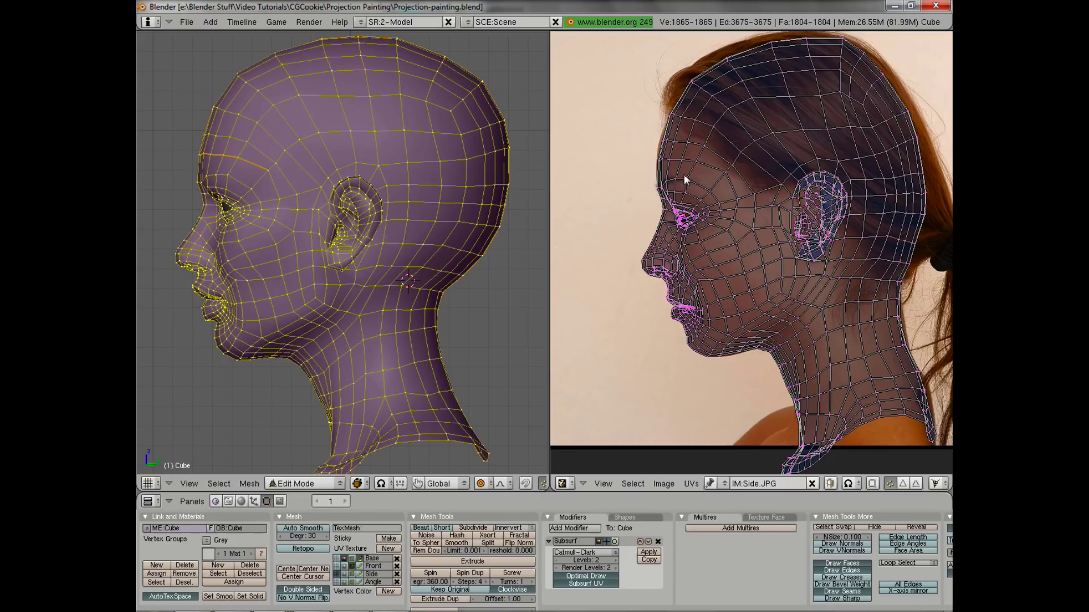
# Return to Texture Paint mode with Base as the active UV layer and Side as the clone layer, facing the head's profile
pyautogui.moveTo(397, 278); pyautogui.dragTo(380, 278, button='middle')
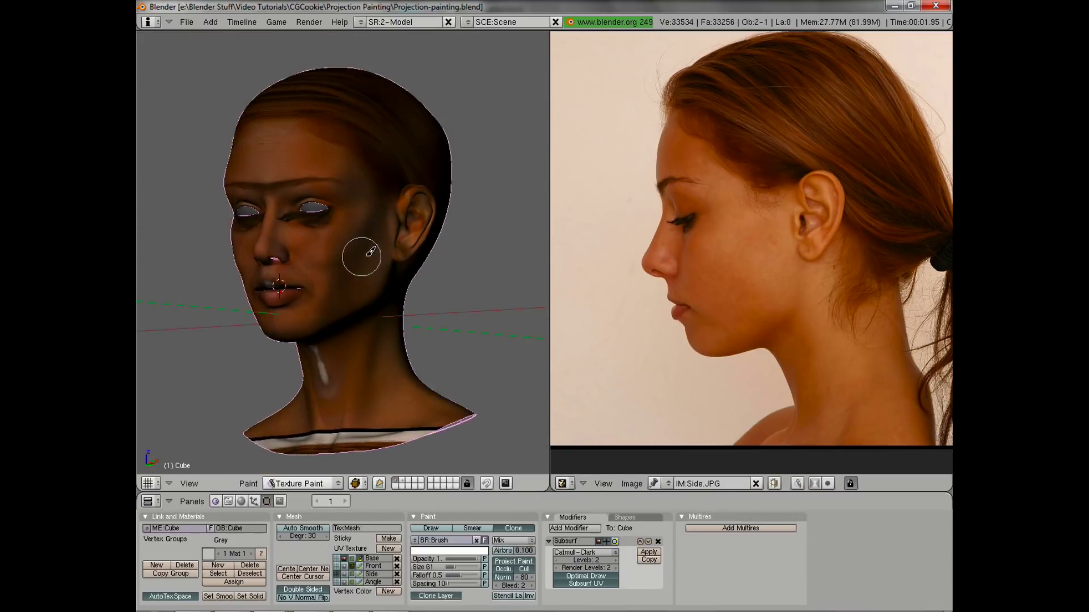
pyautogui.moveTo(360, 255)
pyautogui.mouseDown(button='middle')
pyautogui.moveTo(326, 246)
pyautogui.moveTo(389, 230)
pyautogui.mouseUp(button='middle')
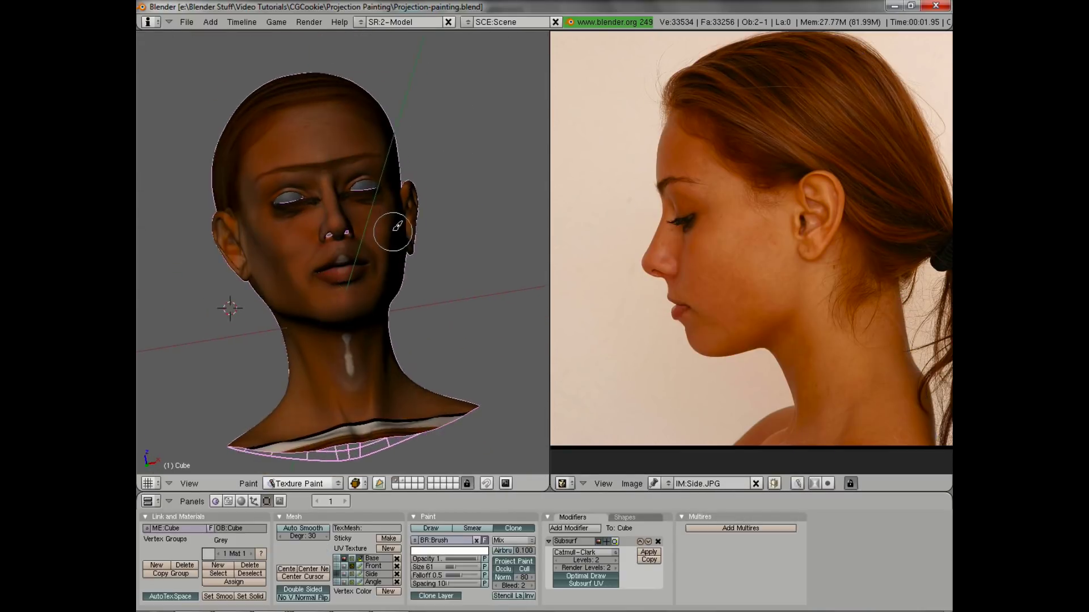
pyautogui.scroll(3, 402, 232)
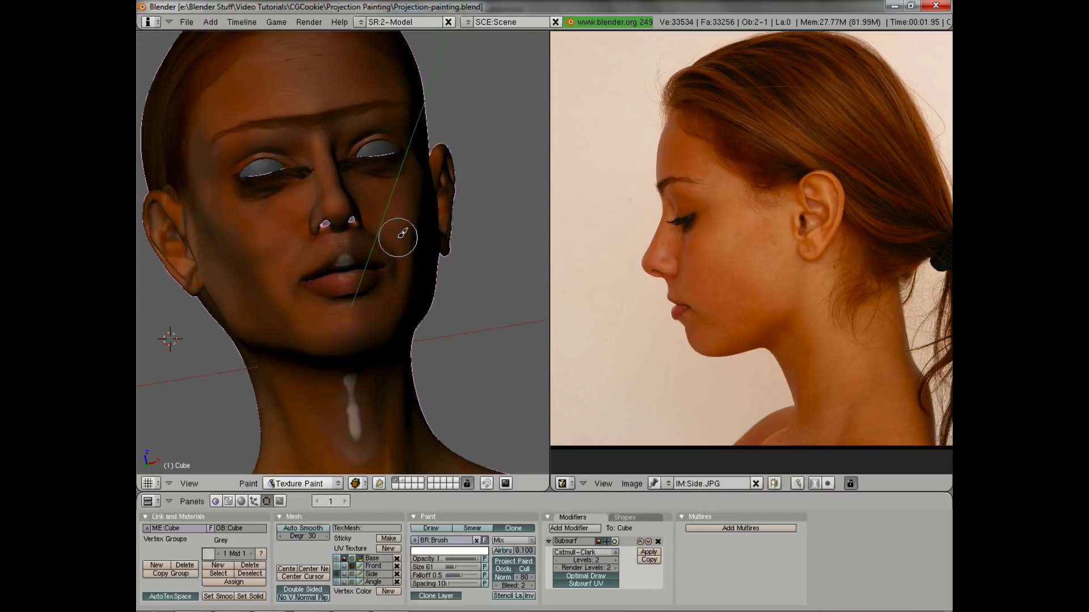
pyautogui.click(336, 565)
pyautogui.click(336, 559)
pyautogui.scroll(-4, 415, 197)
pyautogui.moveTo(416, 196); pyautogui.dragTo(353, 255, button='middle')
pyautogui.scroll(3, 346, 241)
pyautogui.press('KP_3')
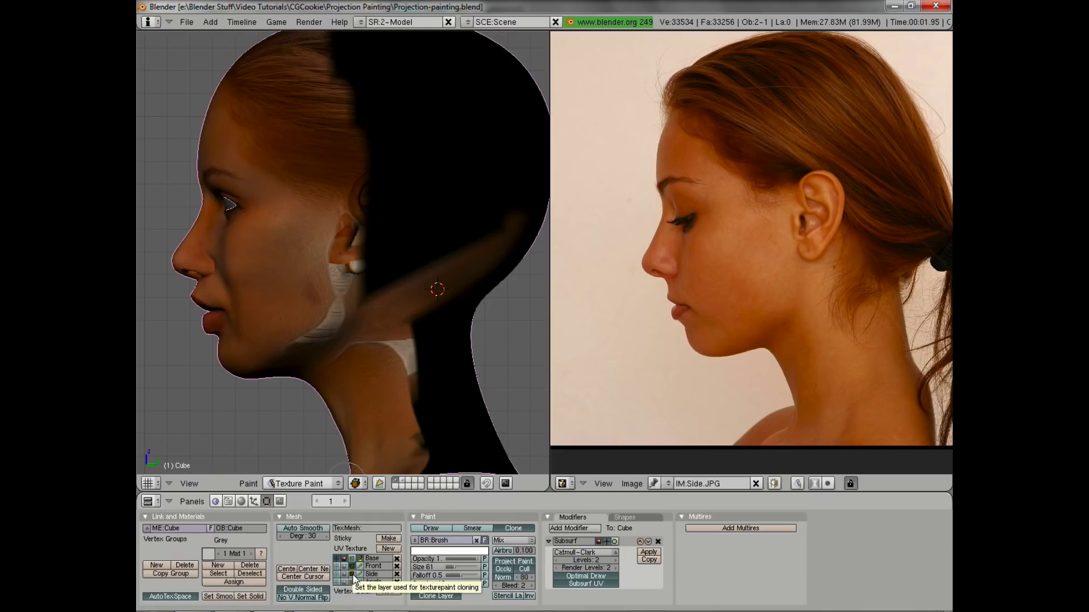
# Clone the Side photo at full opacity over the cheek, ear, neck and hair on the side of the head
pyautogui.scroll(-4, 408, 302)
pyautogui.moveTo(345, 254)
pyautogui.mouseDown()
pyautogui.moveTo(358, 198)
pyautogui.moveTo(361, 256)
pyautogui.moveTo(306, 324)
pyautogui.moveTo(382, 366)
pyautogui.moveTo(373, 340)
pyautogui.moveTo(357, 388)
pyautogui.moveTo(412, 344)
pyautogui.moveTo(396, 377)
pyautogui.moveTo(396, 309)
pyautogui.mouseUp()
pyautogui.scroll(7, 348, 311)
pyautogui.moveTo(383, 283); pyautogui.dragTo(377, 267, button='middle')
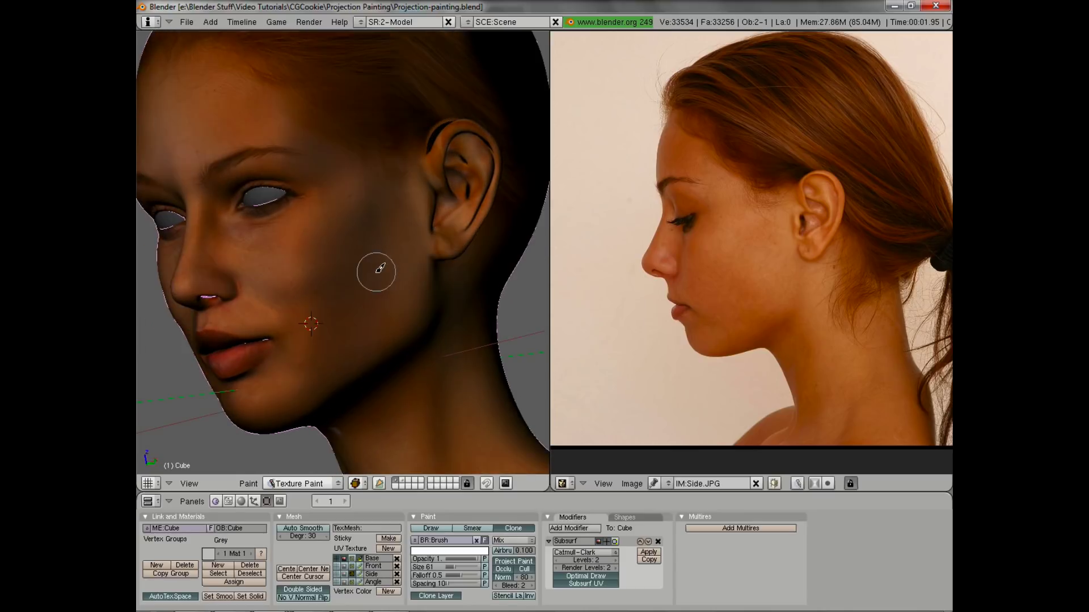
pyautogui.scroll(-3, 367, 264)
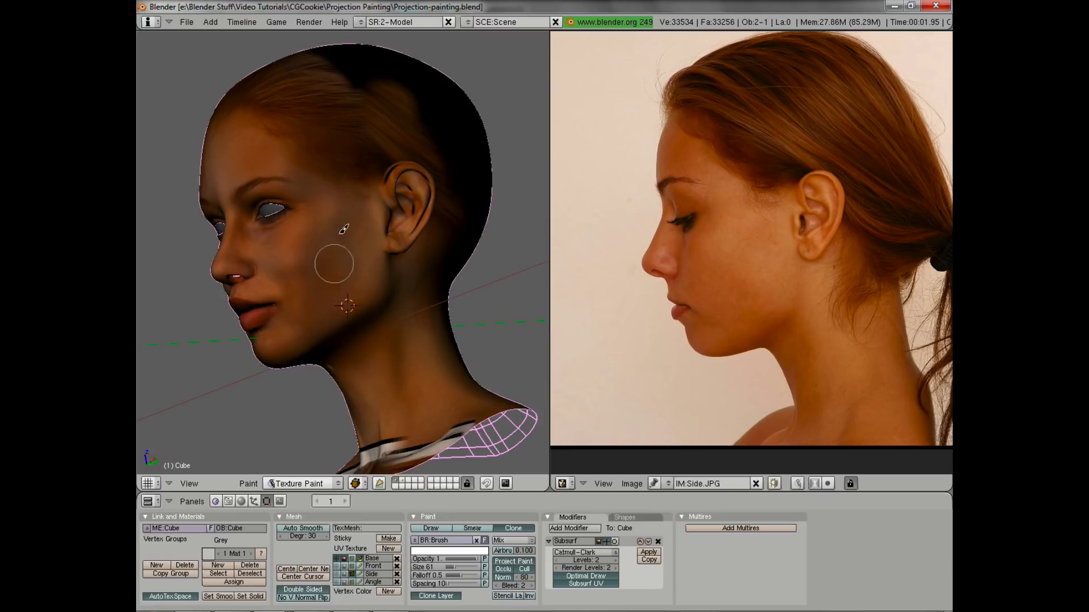
# Lower the brush opacity and blend the Side photo into the face around the nose, eye and cheek
pyautogui.moveTo(464, 559); pyautogui.dragTo(454, 559)
pyautogui.scroll(6, 406, 267)
pyautogui.press('KP_3')
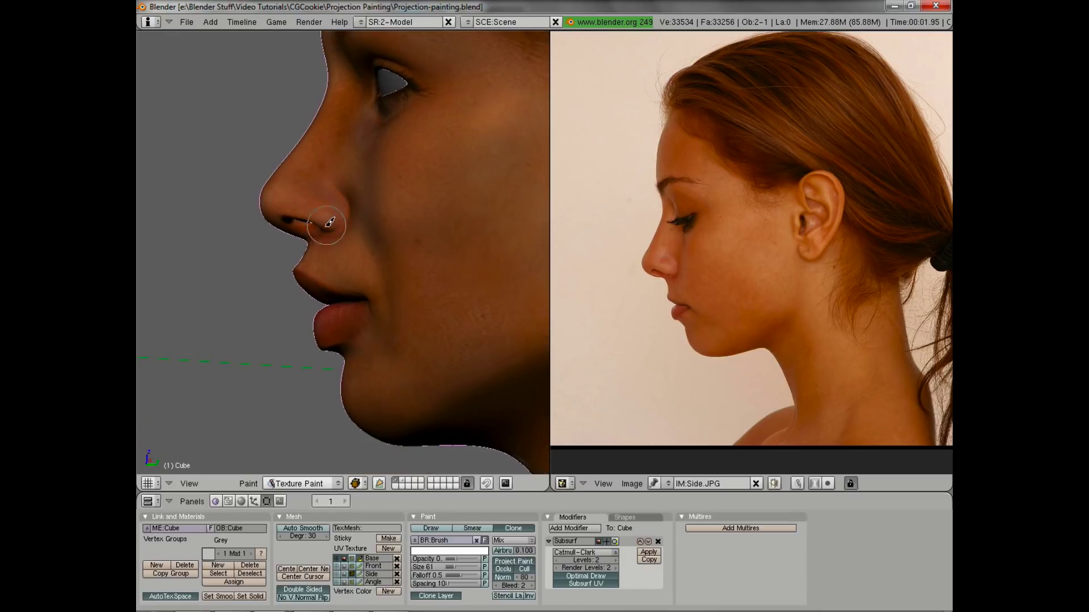
pyautogui.moveTo(431, 79); pyautogui.dragTo(434, 90)
pyautogui.moveTo(464, 143); pyautogui.dragTo(340, 163, button='middle')
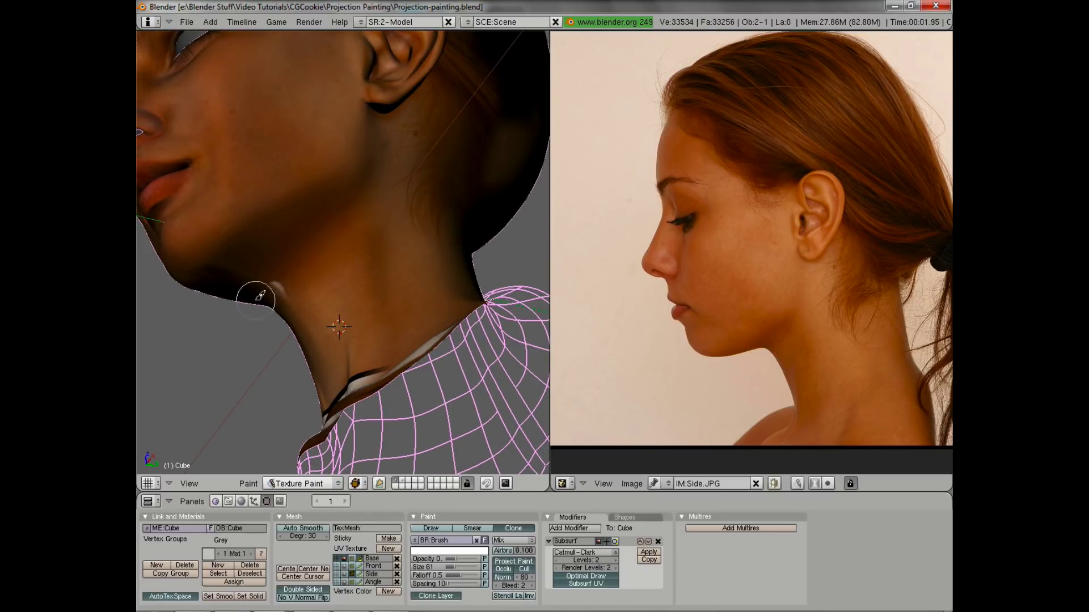
# Set Front as the clone layer, raise the brush opacity to 1 and paint over the pale spot under the jaw
pyautogui.moveTo(272, 272)
pyautogui.mouseDown(button='middle')
pyautogui.moveTo(343, 267)
pyautogui.moveTo(393, 194)
pyautogui.moveTo(414, 246)
pyautogui.moveTo(375, 260)
pyautogui.moveTo(275, 226)
pyautogui.mouseUp(button='middle')
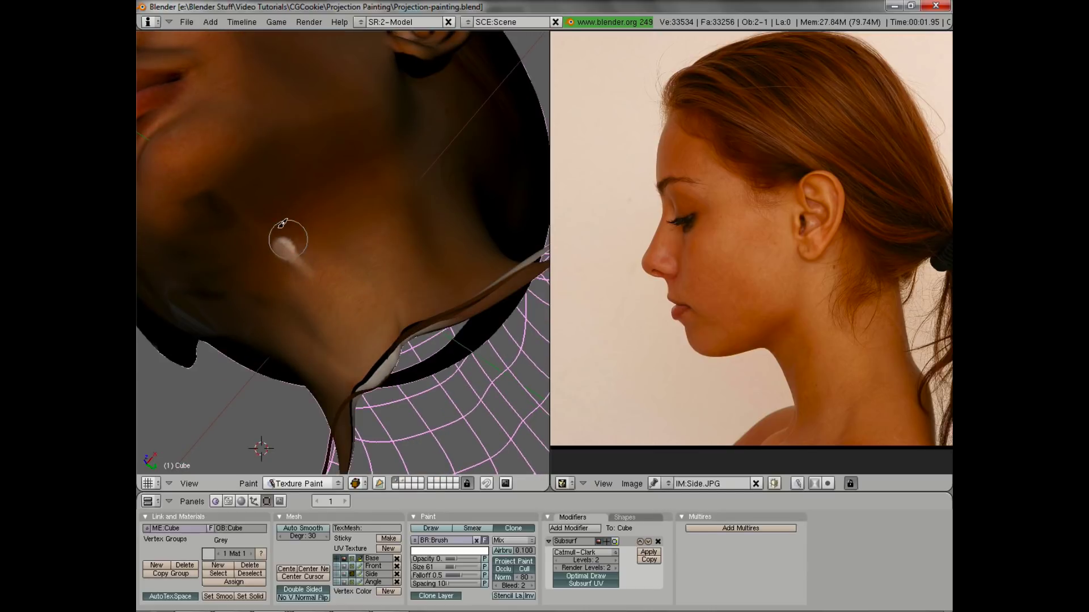
pyautogui.click(350, 565)
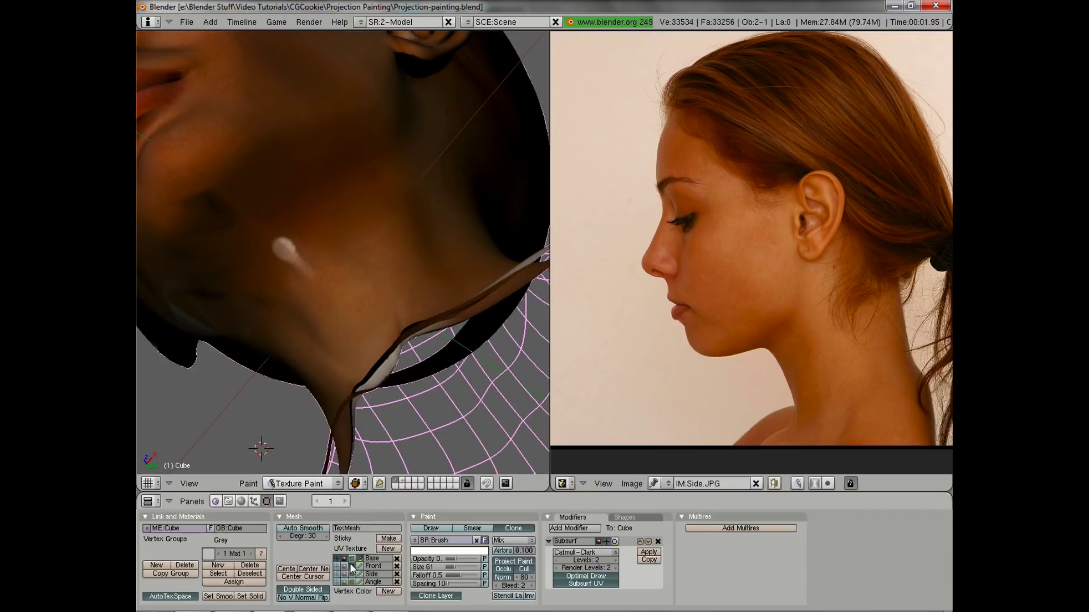
pyautogui.moveTo(240, 208)
pyautogui.mouseDown()
pyautogui.moveTo(316, 287)
pyautogui.moveTo(259, 222)
pyautogui.mouseUp()
pyautogui.scroll(-4, 263, 215)
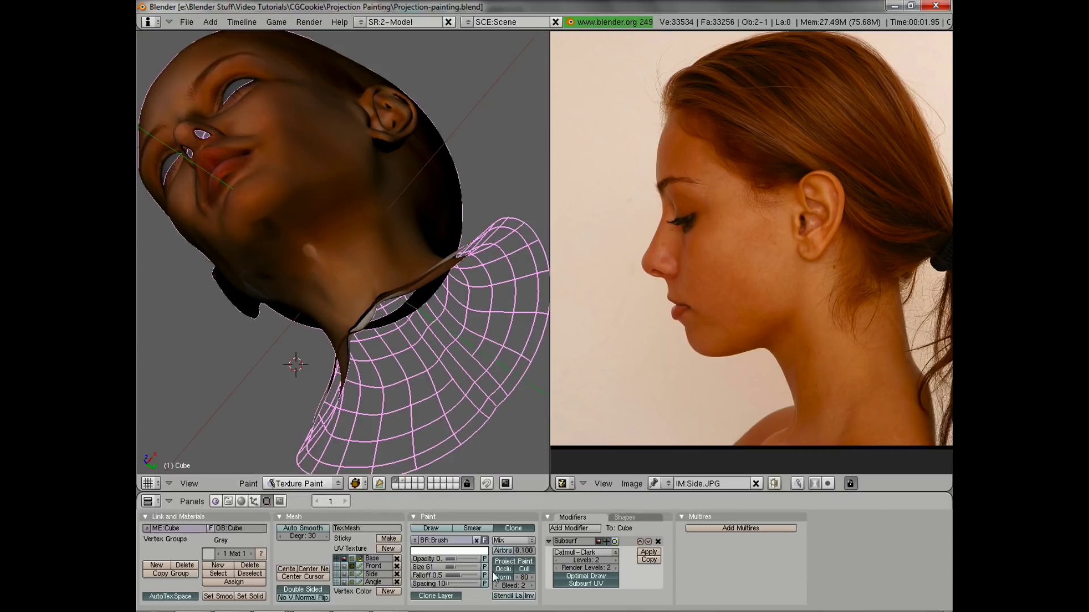
pyautogui.moveTo(452, 557); pyautogui.dragTo(567, 559)
pyautogui.moveTo(292, 231)
pyautogui.mouseDown()
pyautogui.moveTo(341, 256)
pyautogui.moveTo(279, 228)
pyautogui.mouseUp()
pyautogui.moveTo(368, 312)
pyautogui.mouseDown(button='middle')
pyautogui.moveTo(272, 223)
pyautogui.moveTo(360, 290)
pyautogui.moveTo(384, 242)
pyautogui.mouseUp(button='middle')
pyautogui.moveTo(363, 293)
pyautogui.mouseDown(button='middle')
pyautogui.moveTo(311, 219)
pyautogui.moveTo(262, 206)
pyautogui.moveTo(397, 194)
pyautogui.moveTo(381, 309)
pyautogui.moveTo(397, 266)
pyautogui.mouseUp(button='middle')
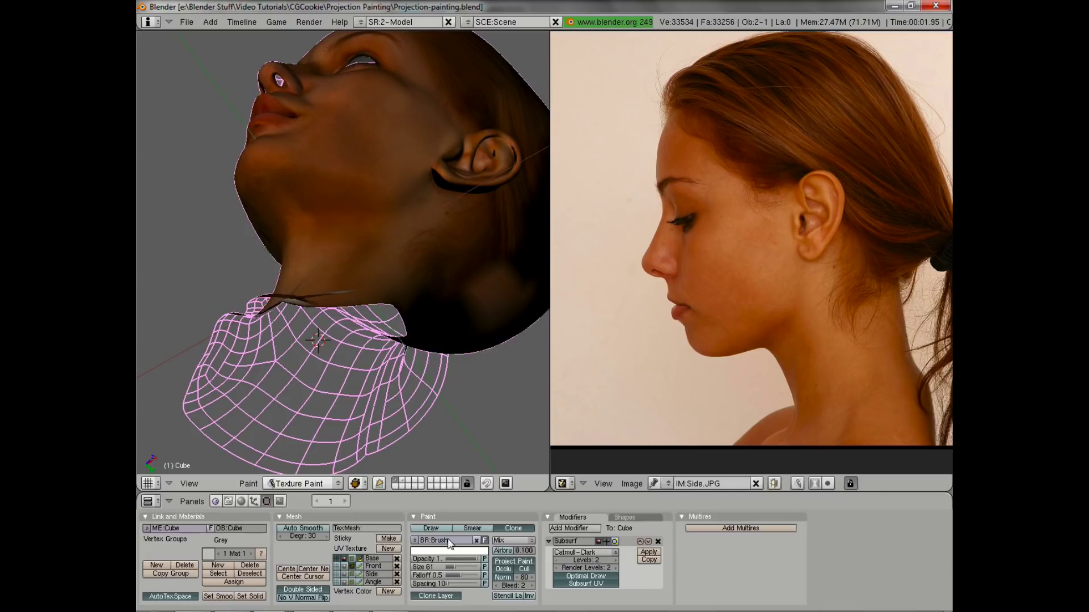
# Set Side as the clone layer and paint the back of the neck and the black edge of the head in profile
pyautogui.click(353, 575)
pyautogui.moveTo(274, 146)
pyautogui.mouseDown(button='middle')
pyautogui.moveTo(359, 279)
pyautogui.moveTo(346, 307)
pyautogui.mouseUp(button='middle')
pyautogui.scroll(-3, 345, 307)
pyautogui.moveTo(449, 168)
pyautogui.mouseDown()
pyautogui.moveTo(367, 93)
pyautogui.moveTo(408, 138)
pyautogui.moveTo(450, 146)
pyautogui.moveTo(471, 169)
pyautogui.mouseUp()
pyautogui.press('KP_3')
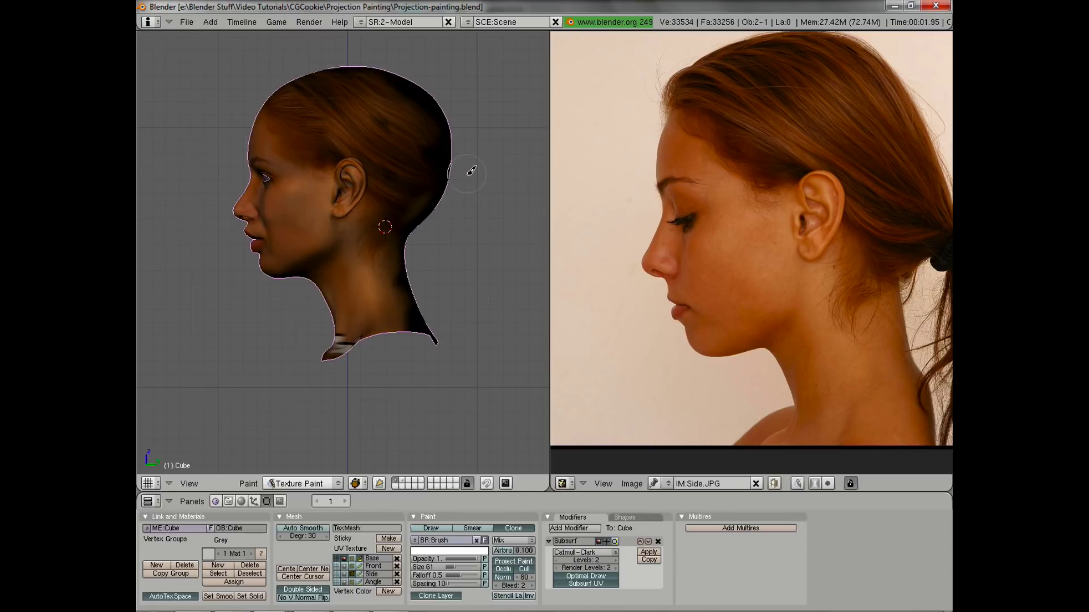
pyautogui.moveTo(406, 293); pyautogui.dragTo(405, 320)
pyautogui.moveTo(429, 194)
pyautogui.mouseDown()
pyautogui.moveTo(421, 126)
pyautogui.moveTo(427, 139)
pyautogui.moveTo(298, 81)
pyautogui.moveTo(320, 67)
pyautogui.mouseUp()
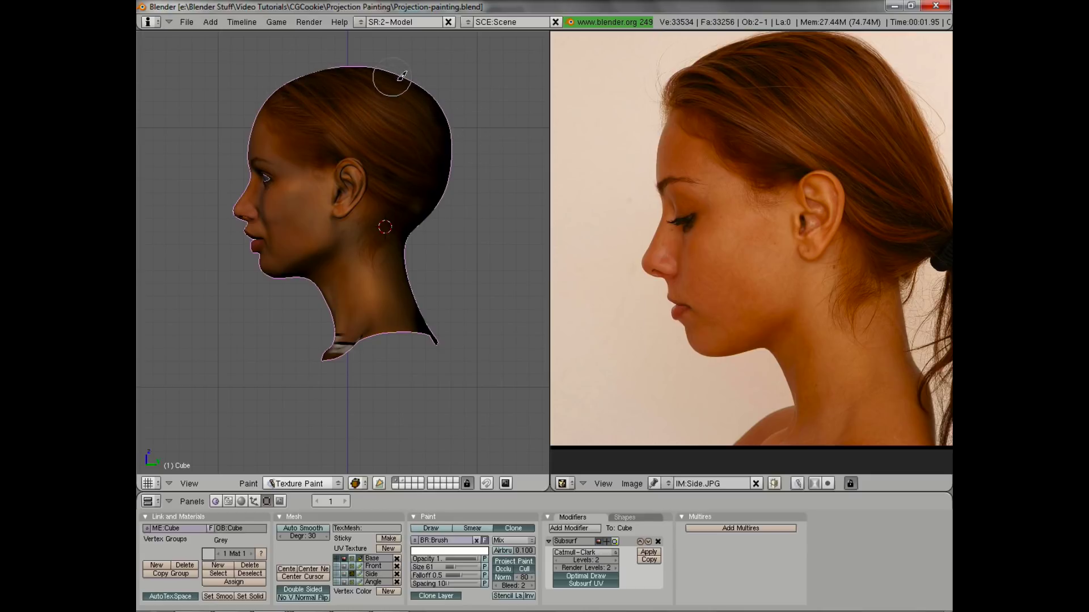
# Clone the Side photo onto the opposite side of the face, ear, hair and neck
pyautogui.moveTo(457, 199)
pyautogui.mouseDown(button='middle')
pyautogui.moveTo(374, 230)
pyautogui.moveTo(486, 401)
pyautogui.moveTo(378, 271)
pyautogui.moveTo(378, 243)
pyautogui.moveTo(437, 181)
pyautogui.mouseUp(button='middle')
pyautogui.moveTo(344, 253)
pyautogui.mouseDown()
pyautogui.moveTo(340, 121)
pyautogui.moveTo(329, 124)
pyautogui.moveTo(356, 113)
pyautogui.moveTo(333, 82)
pyautogui.moveTo(304, 133)
pyautogui.moveTo(295, 94)
pyautogui.moveTo(313, 215)
pyautogui.moveTo(300, 284)
pyautogui.moveTo(345, 229)
pyautogui.mouseUp()
pyautogui.scroll(2, 351, 181)
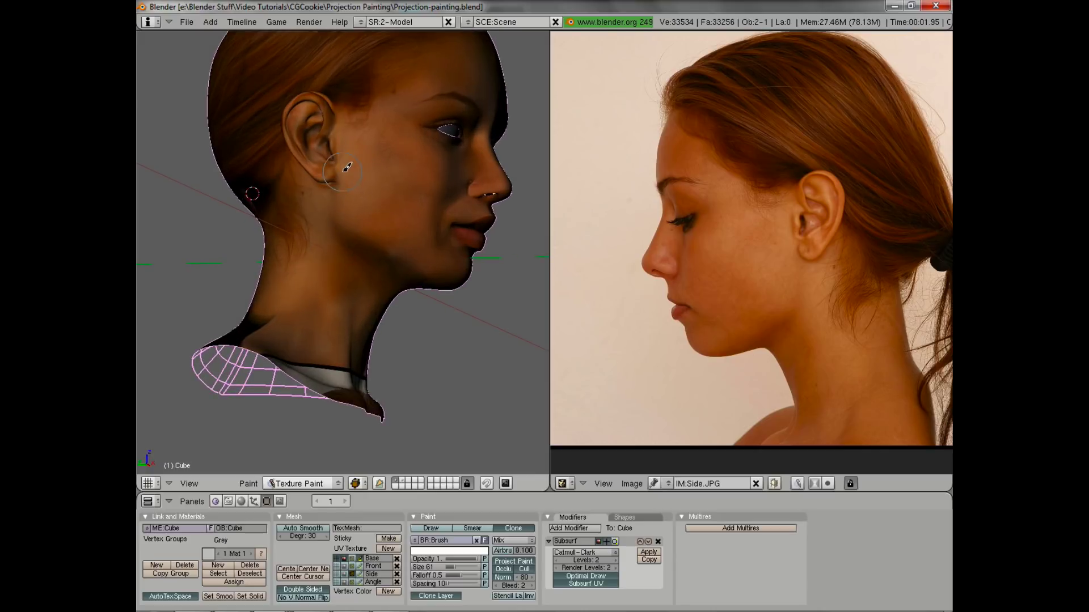
# Examine the painted ears, the back of the head and the face for remaining gaps and blending
pyautogui.moveTo(337, 117); pyautogui.dragTo(326, 132, button='middle')
pyautogui.scroll(4, 307, 151)
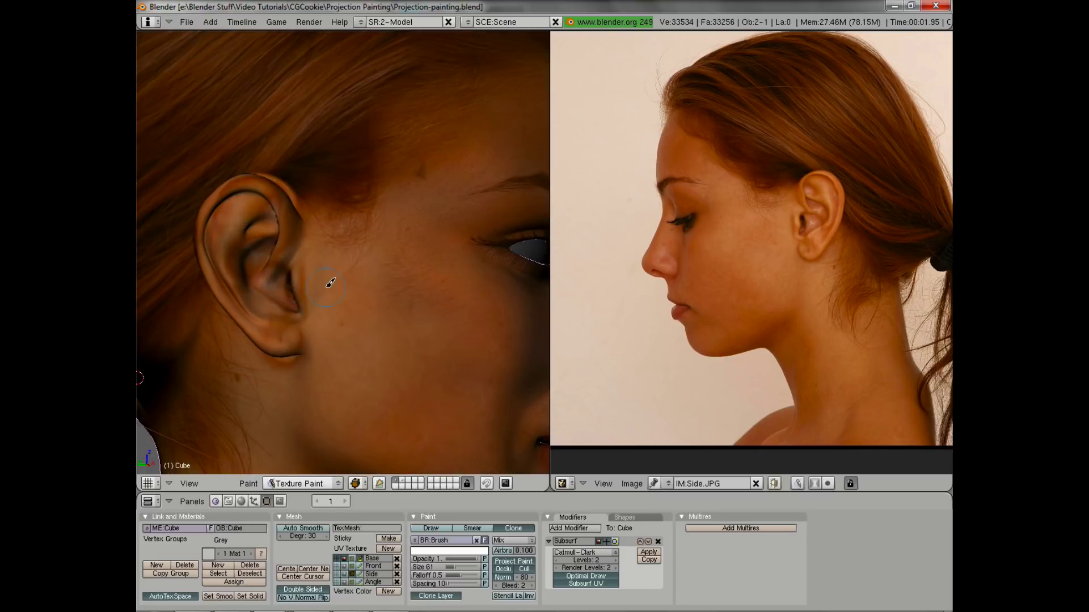
pyautogui.moveTo(414, 208); pyautogui.dragTo(307, 250, button='middle')
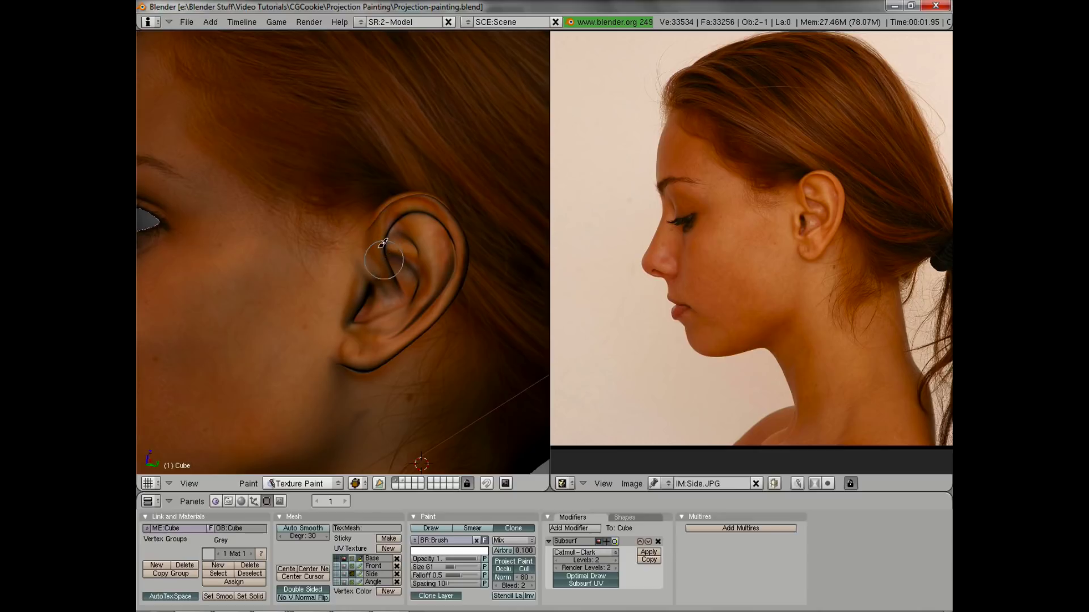
pyautogui.scroll(-5, 459, 258)
pyautogui.moveTo(394, 365); pyautogui.dragTo(328, 179, button='middle')
pyautogui.scroll(-4, 374, 215)
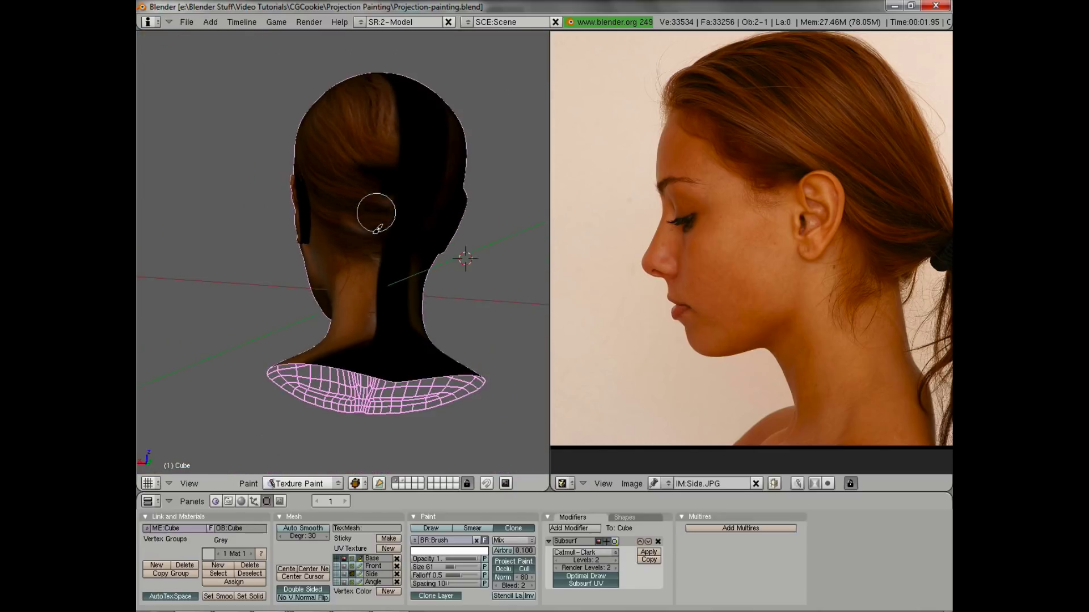
pyautogui.moveTo(357, 304); pyautogui.dragTo(437, 295, button='middle')
pyautogui.scroll(-4, 388, 363)
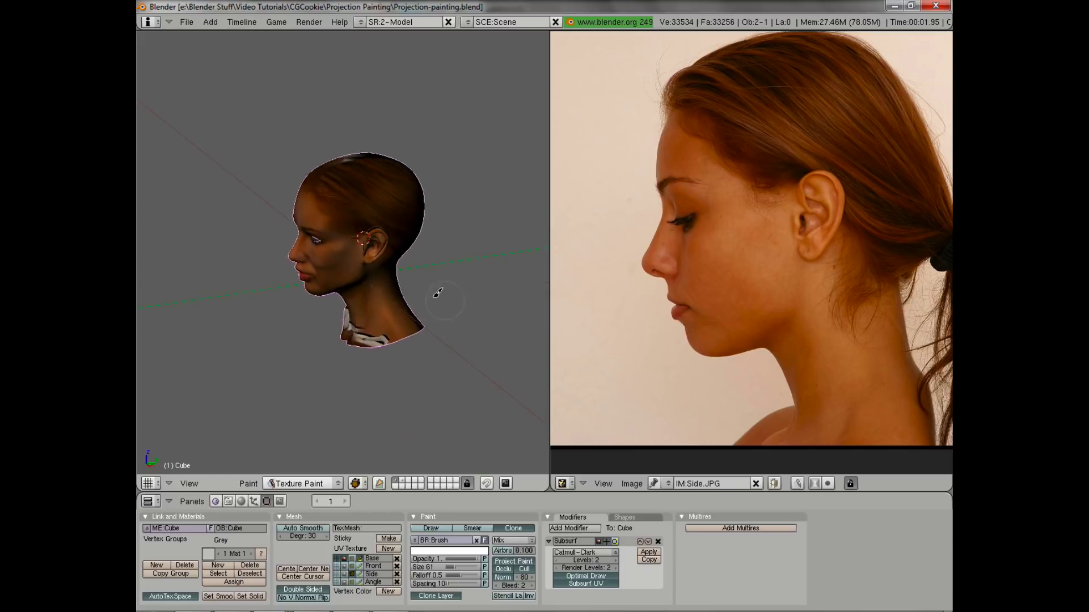
pyautogui.scroll(3, 397, 293)
pyautogui.moveTo(301, 286); pyautogui.dragTo(415, 247, button='middle')
pyautogui.scroll(2, 453, 215)
pyautogui.scroll(2, 451, 213)
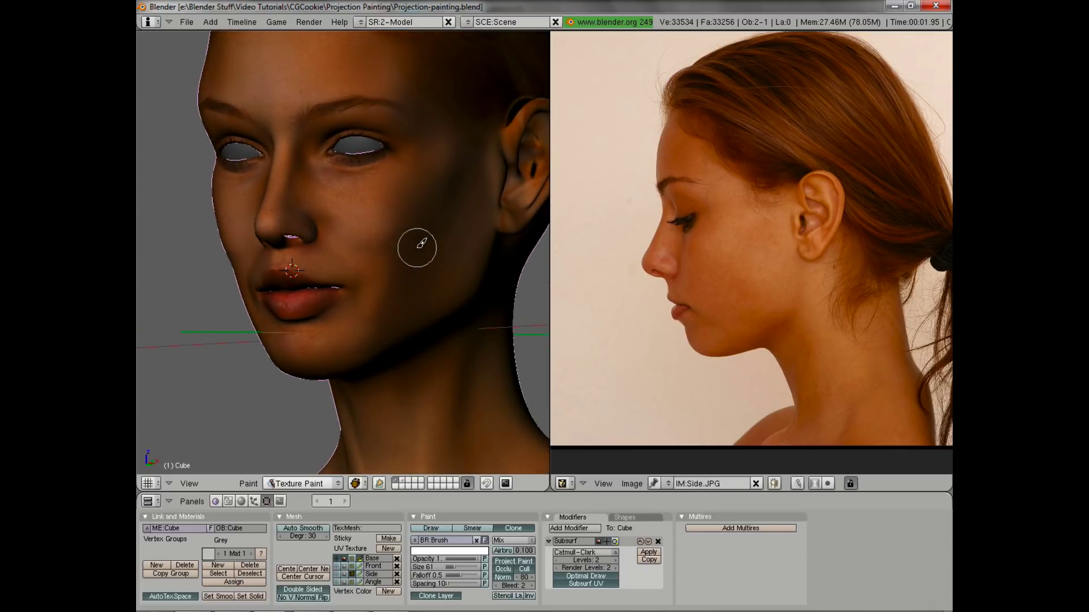
pyautogui.scroll(-4, 418, 272)
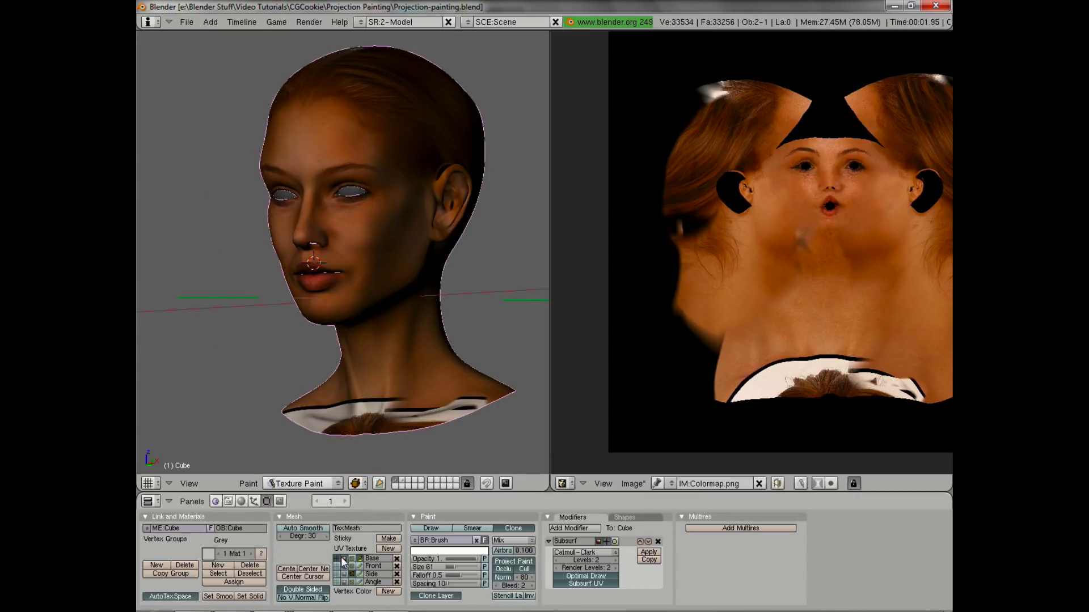
# Save the painted Colormap.png and test-render the head with its material settings open
pyautogui.scroll(-3, 806, 318)
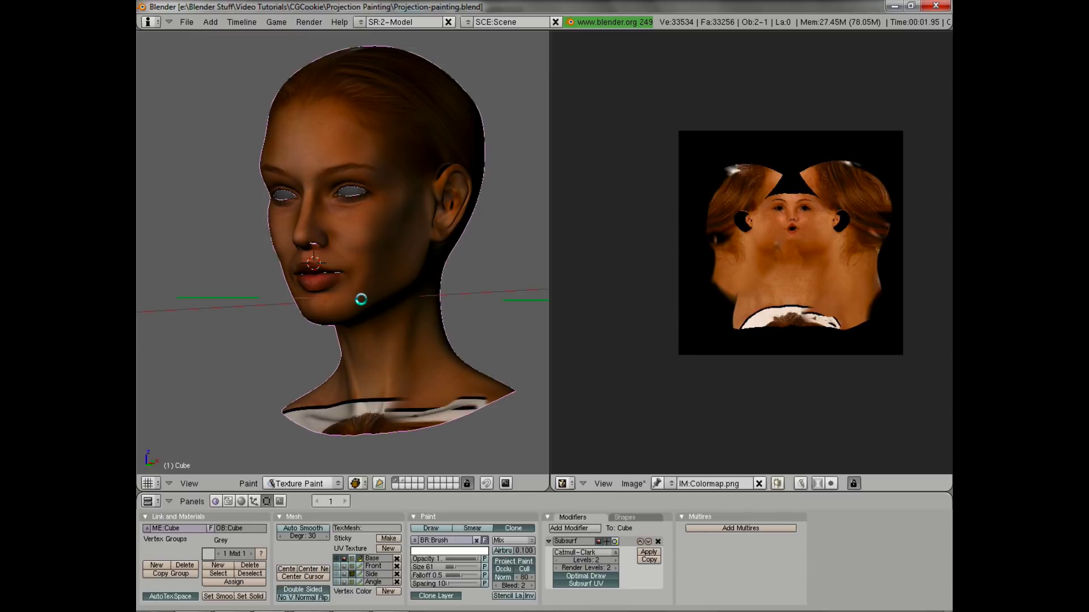
pyautogui.press('F5')
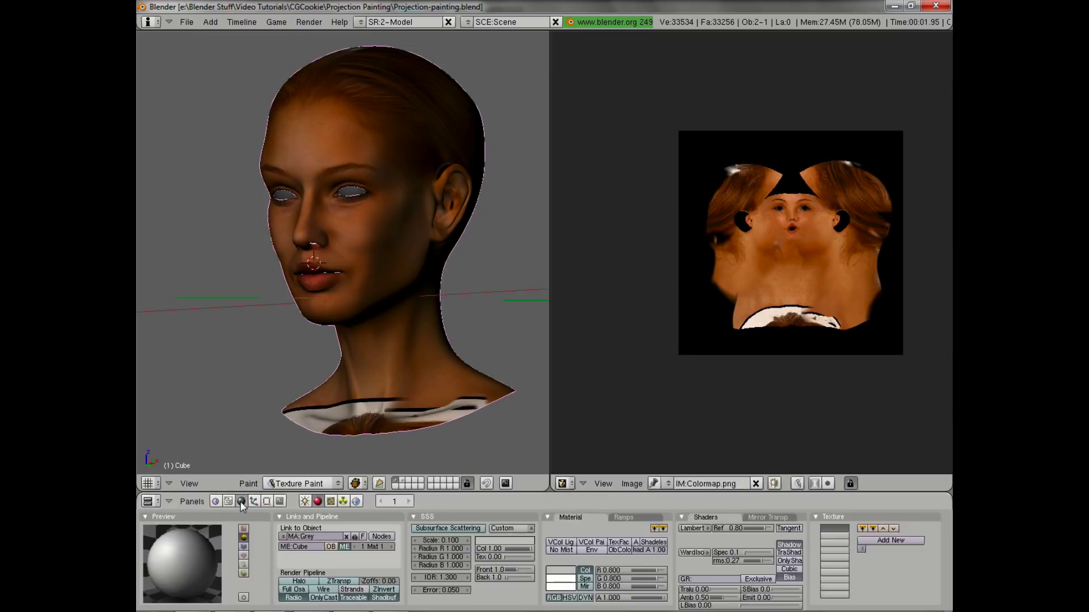
pyautogui.press('F12')
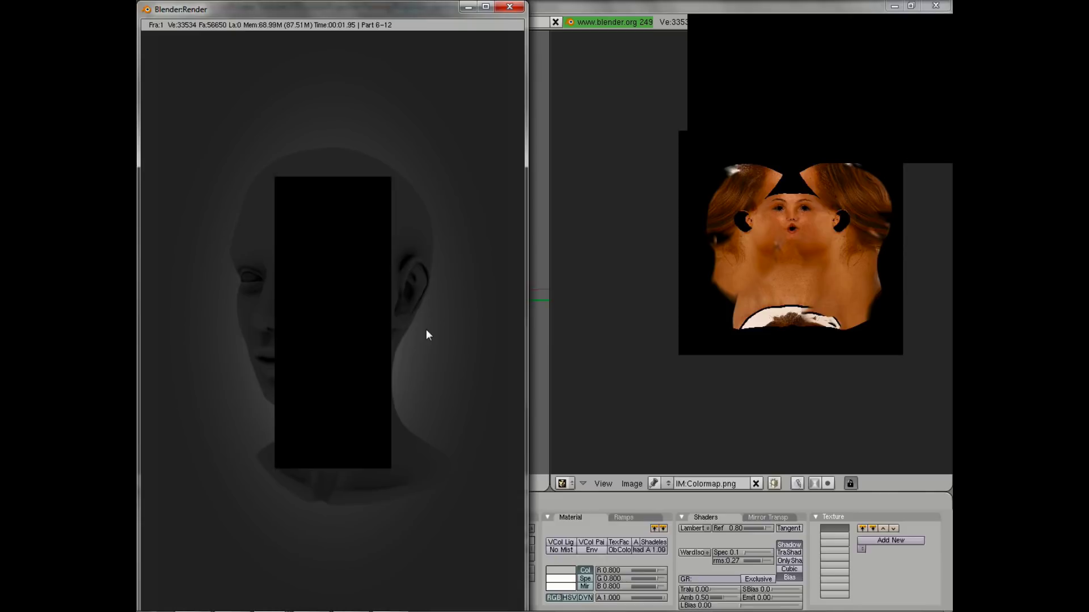
# Render the untextured head again, close the render and switch the head from Texture Paint to Object Mode
pyautogui.press('Escape')
pyautogui.press('F12')
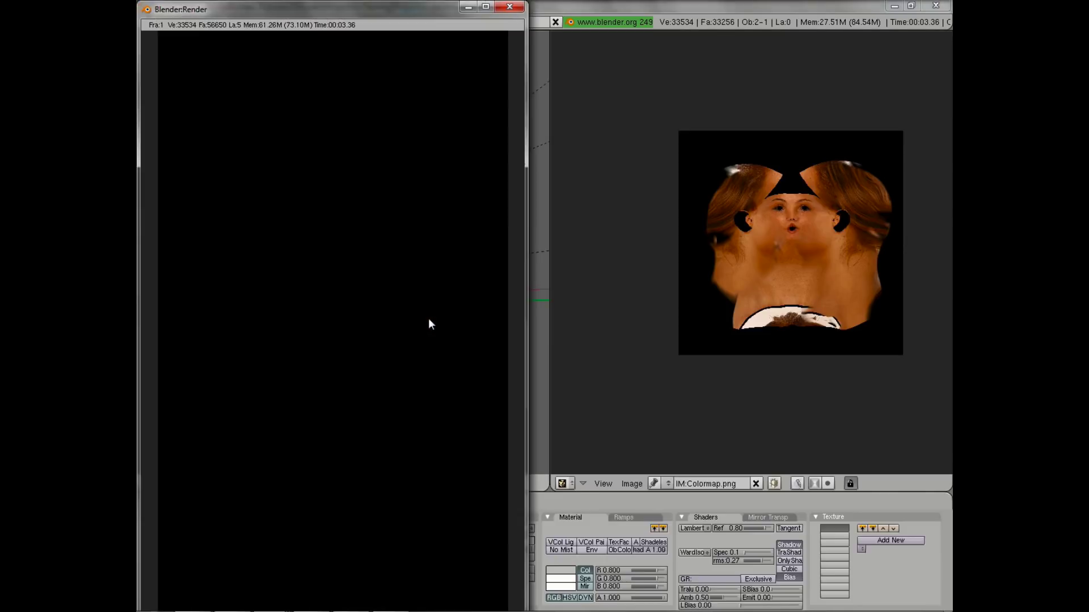
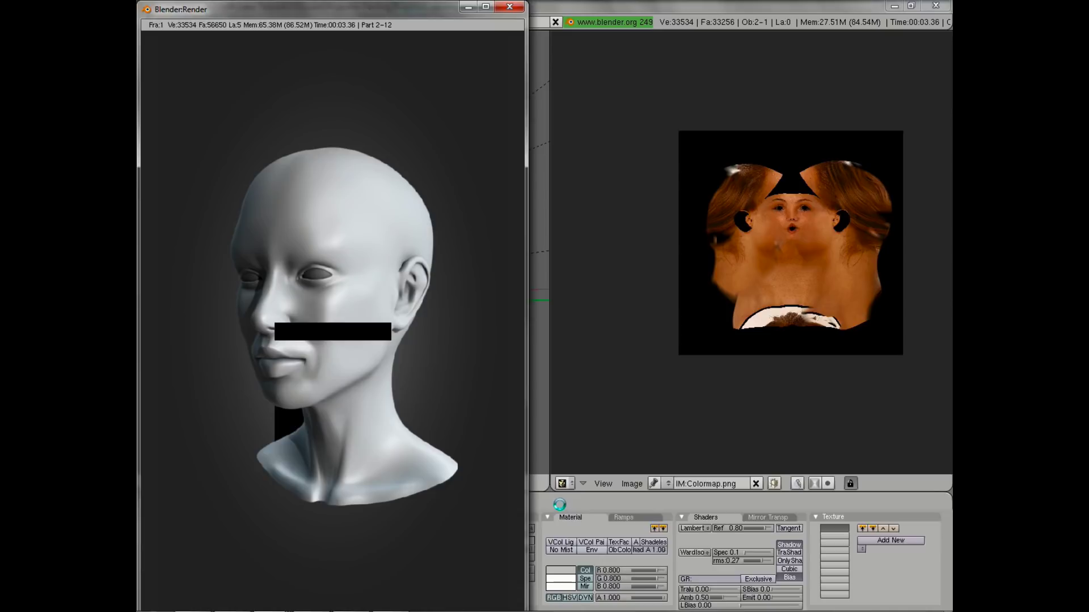
pyautogui.press('Escape')
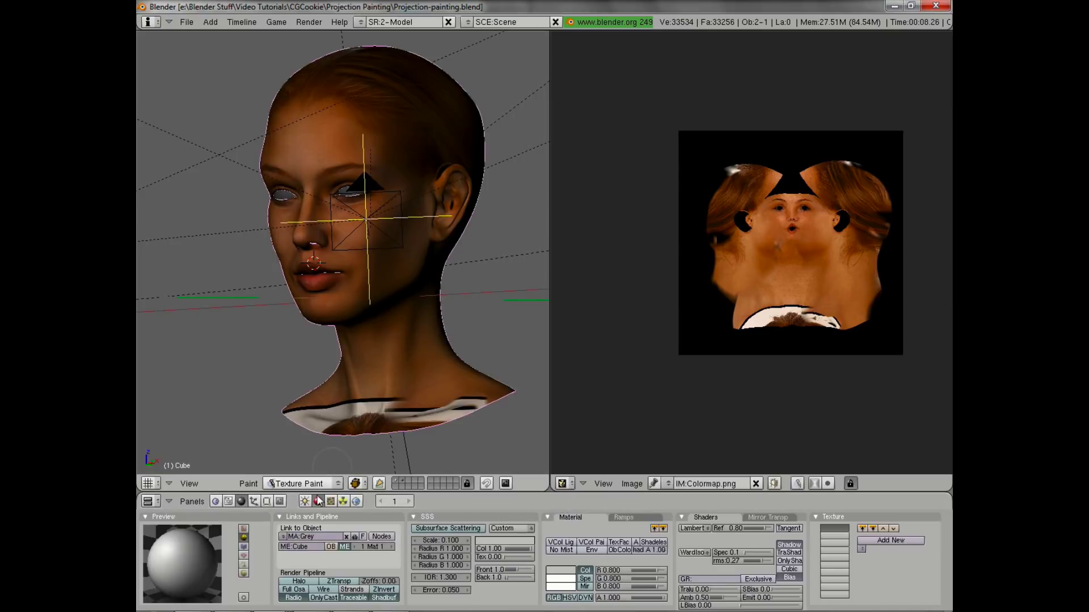
pyautogui.click(300, 483)
pyautogui.click(295, 469)
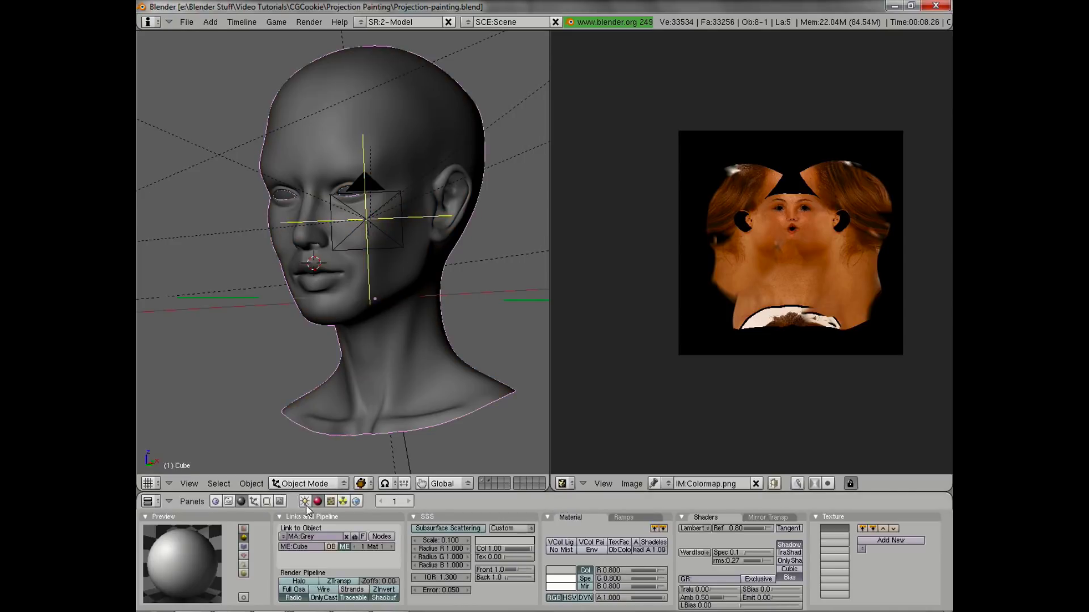
# Add a new Image-type texture to the head's Grey material and assign the existing Colormap.png to it
pyautogui.click(332, 501)
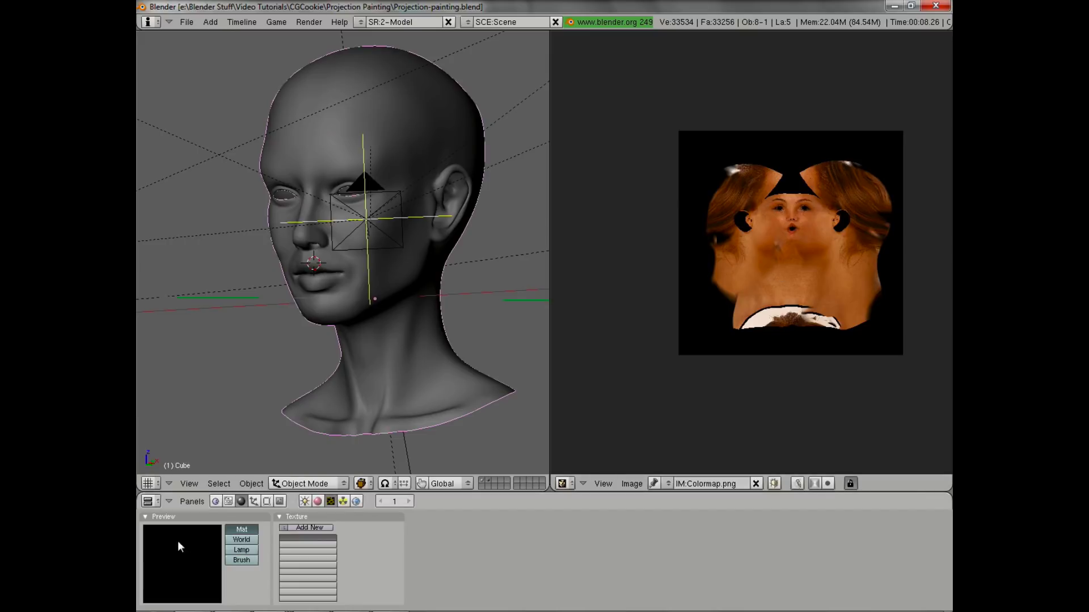
pyautogui.click(299, 528)
pyautogui.click(376, 545)
pyautogui.click(376, 531)
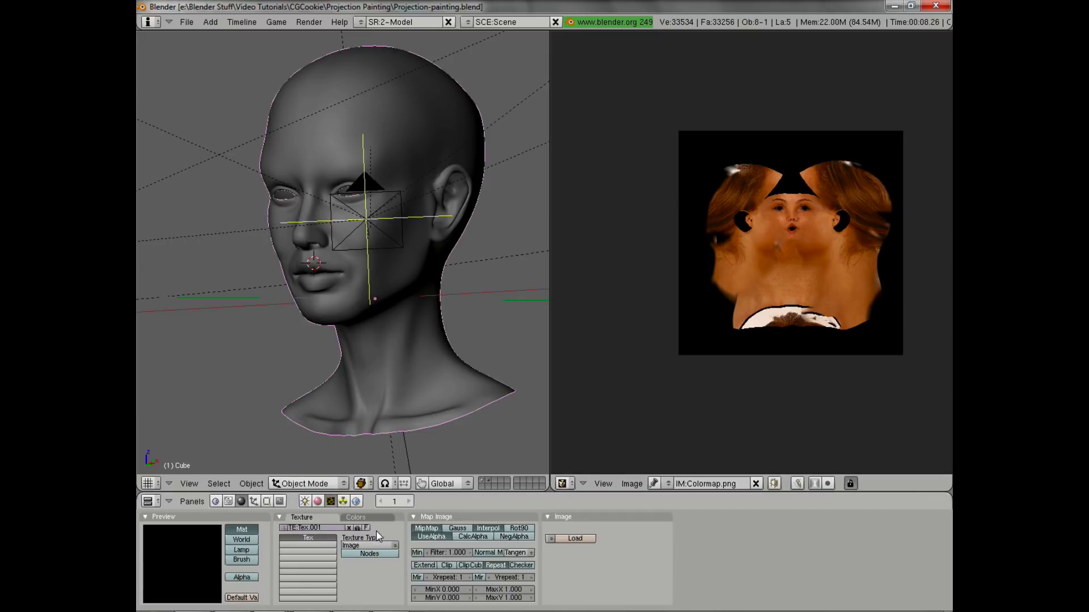
pyautogui.click(576, 539)
pyautogui.click(909, 63)
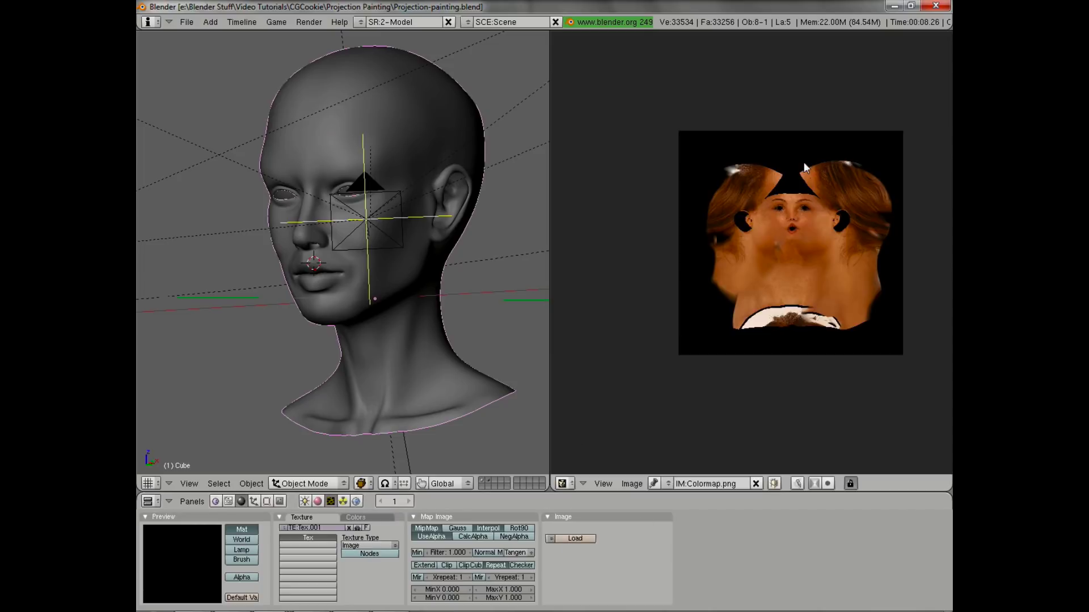
pyautogui.click(553, 537)
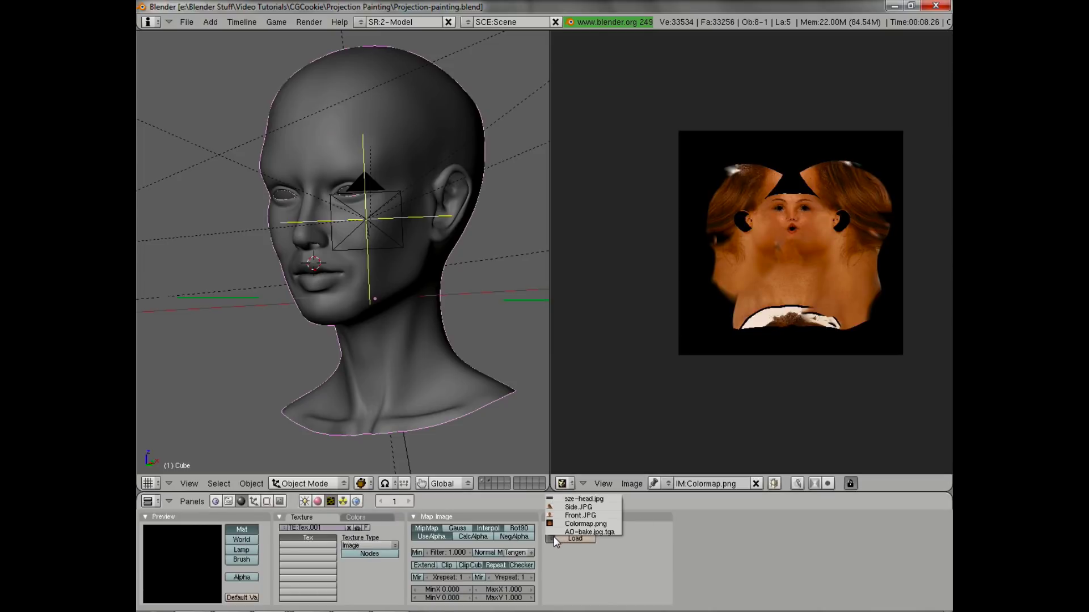
pyautogui.click(565, 526)
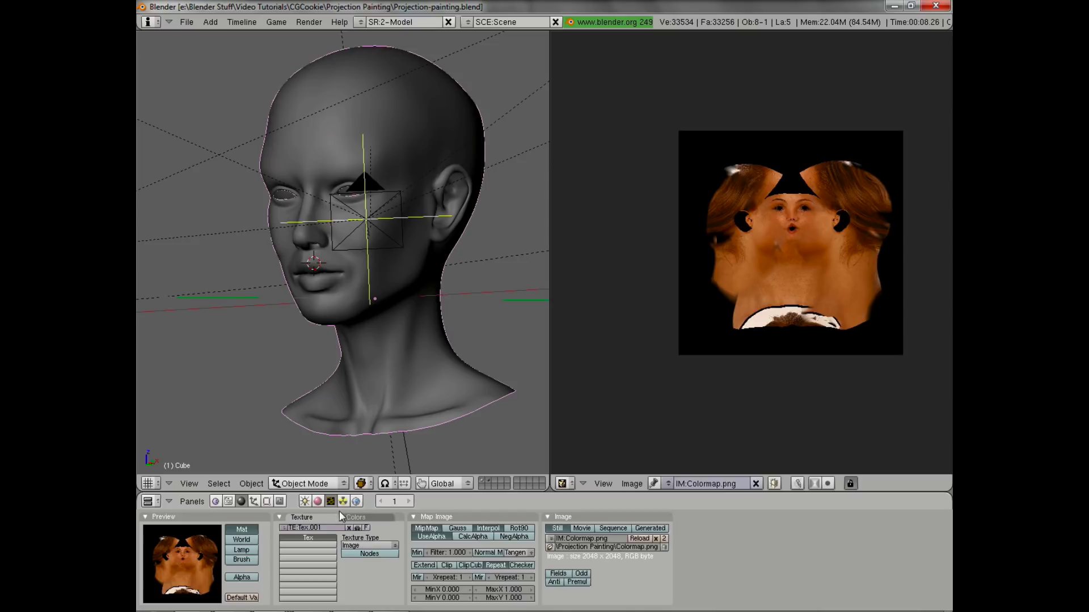
# Set the texture's map input on the head material to UV and render the textured head
pyautogui.click(318, 502)
pyautogui.click(878, 519)
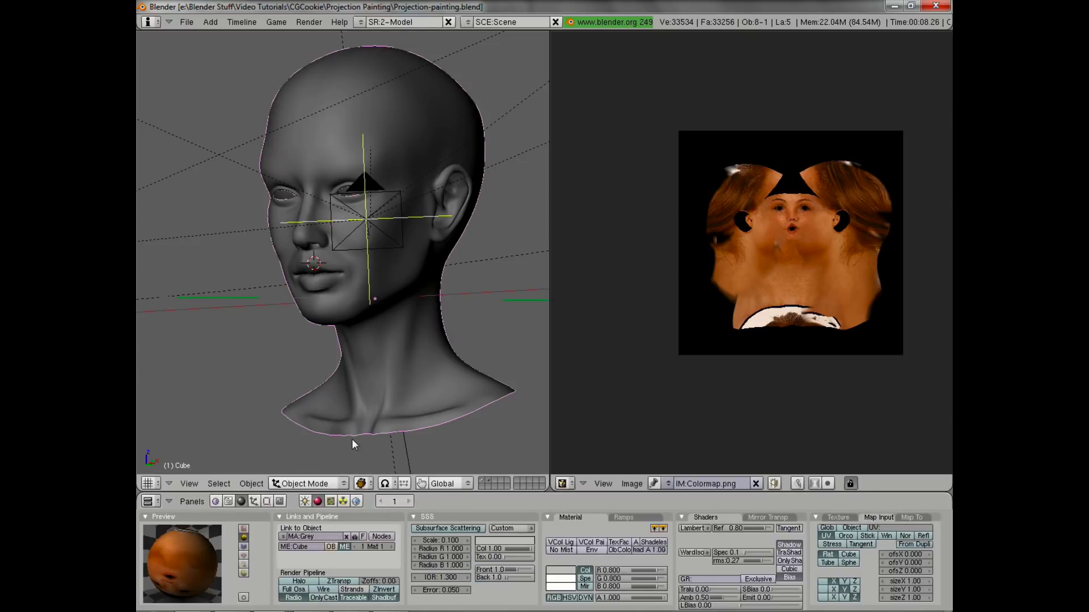
pyautogui.press('F12')
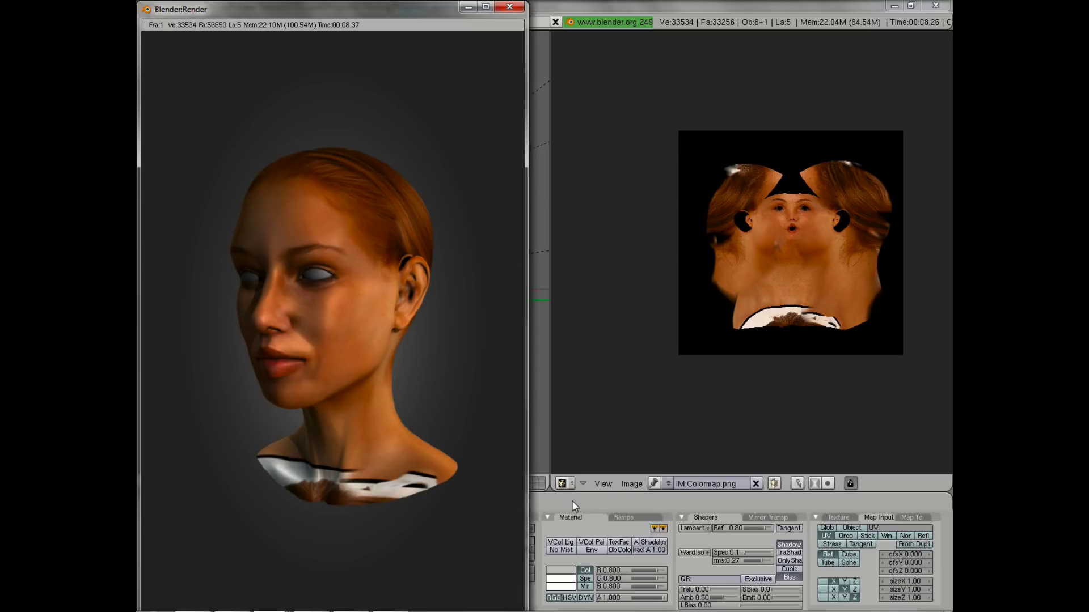
# Close the render and save the scene over the existing Projection-painting.blend
pyautogui.press('Escape')
pyautogui.hotkey('ctrl', 'w')
pyautogui.click(387, 287)
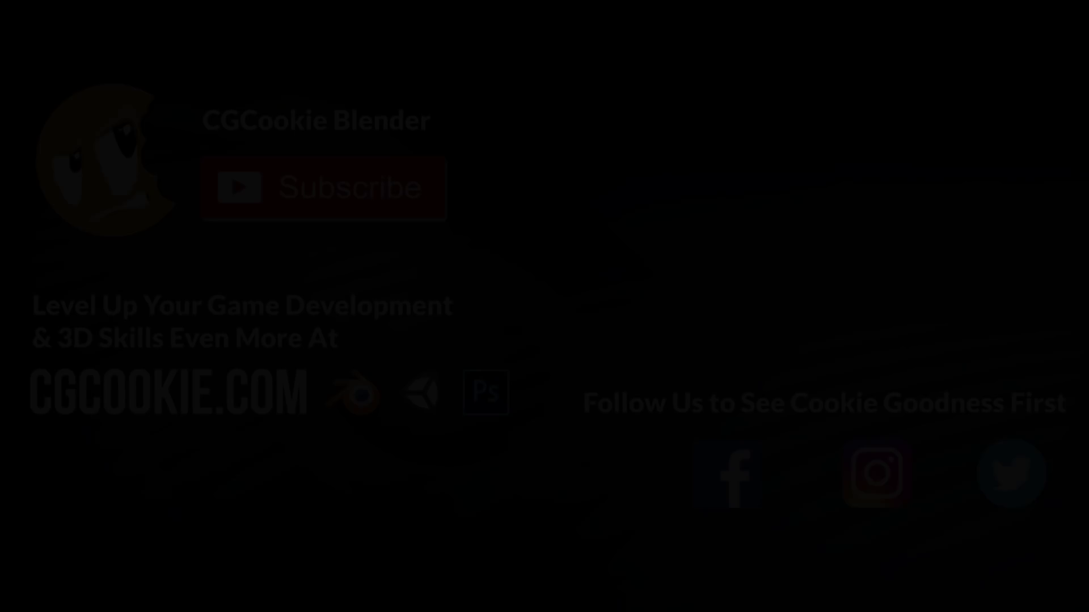